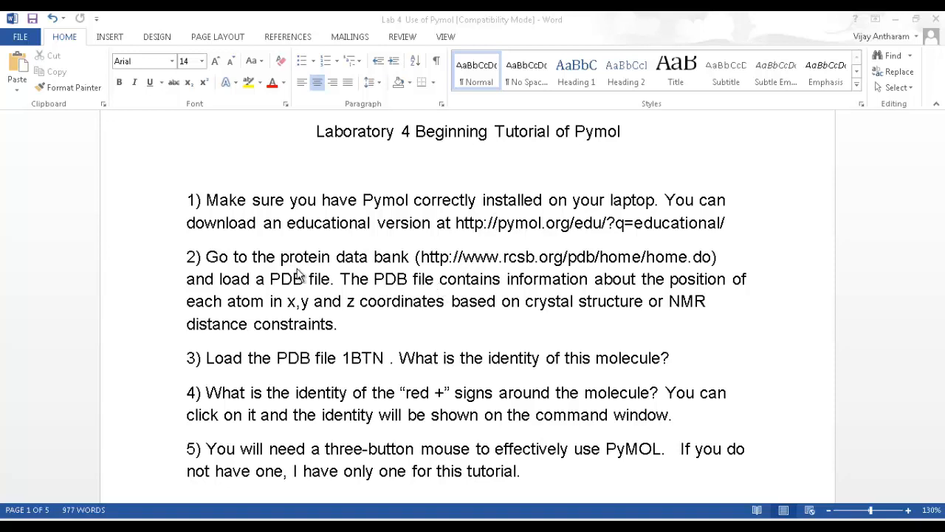
Open the Protein Data Bank website from the link in the lab handout and search for entry 1BTN
left_click(424, 267)
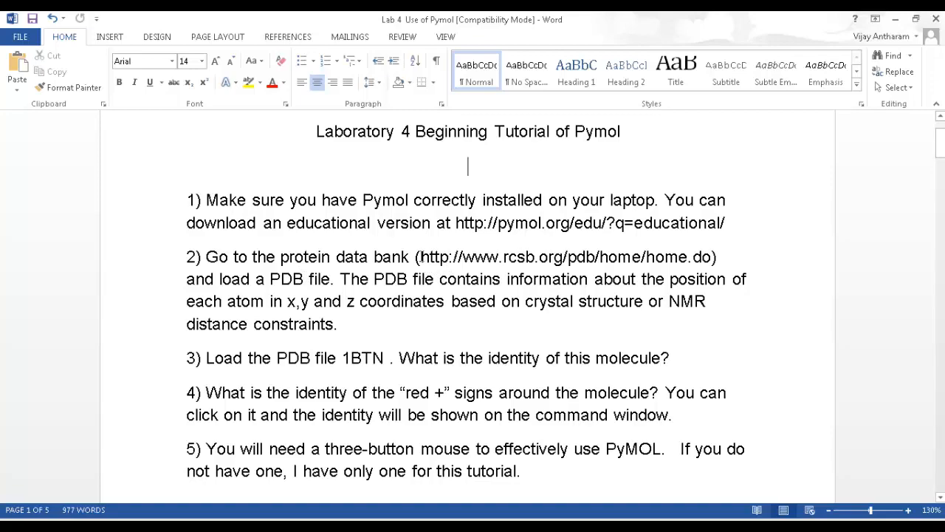
left_click(423, 256, "ctrl")
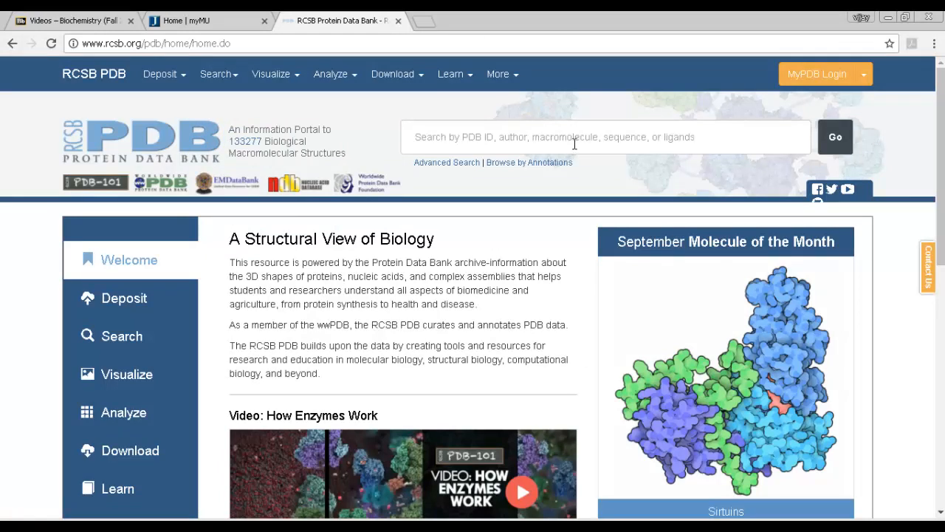
left_click(482, 140)
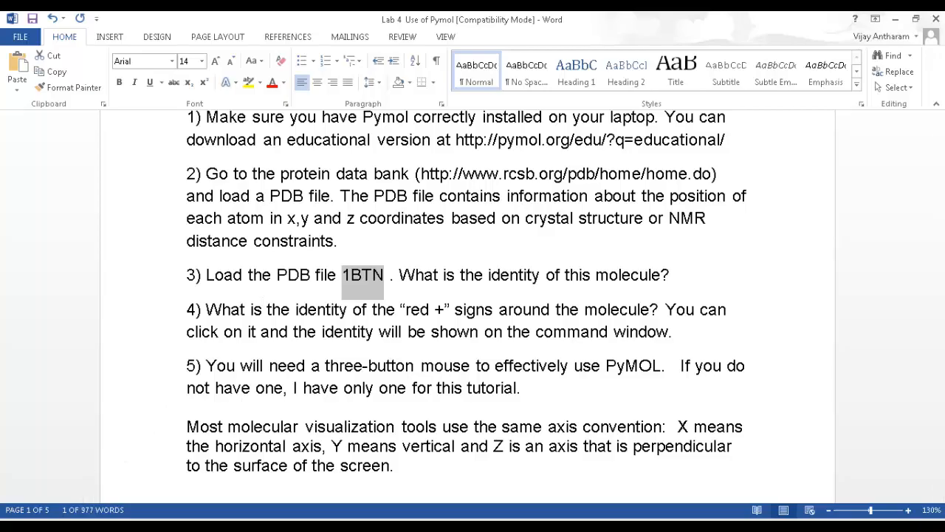
left_click(127, 526)
left_click(511, 147)
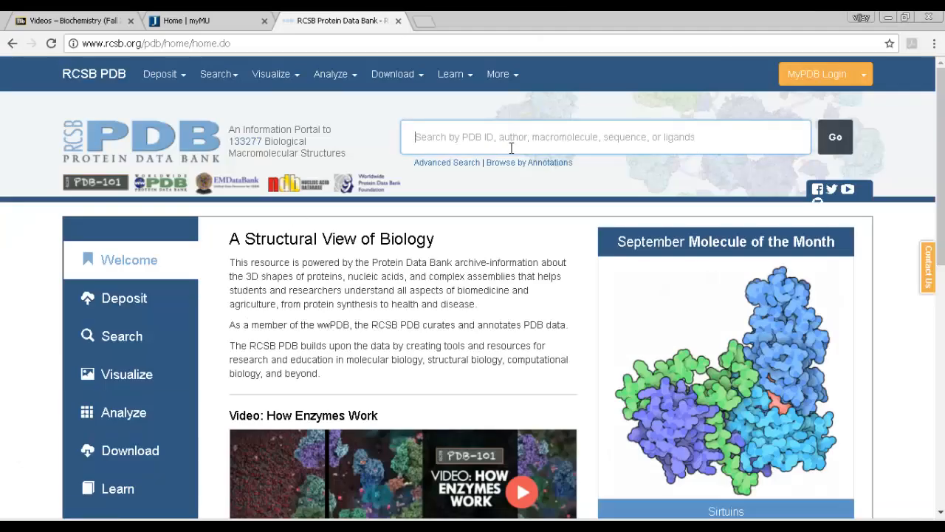
type("1BTN")
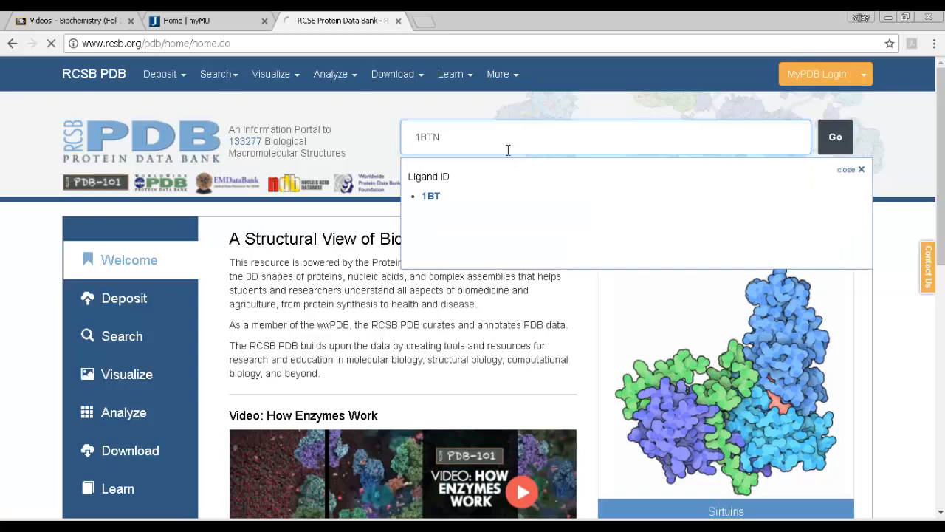
key("Return")
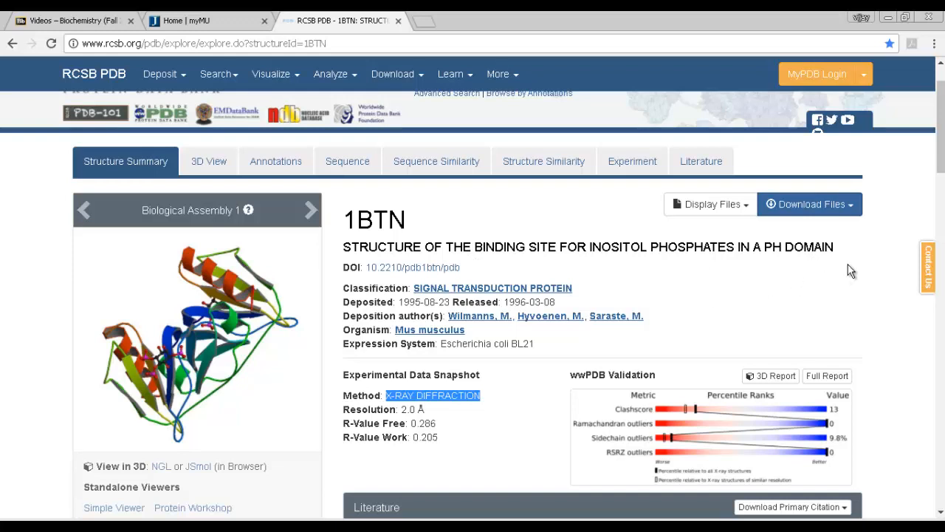
Download the 1BTN structure in PDB format, save it as 1btn in Downloads, and open the file in PyMOL
left_click(856, 214)
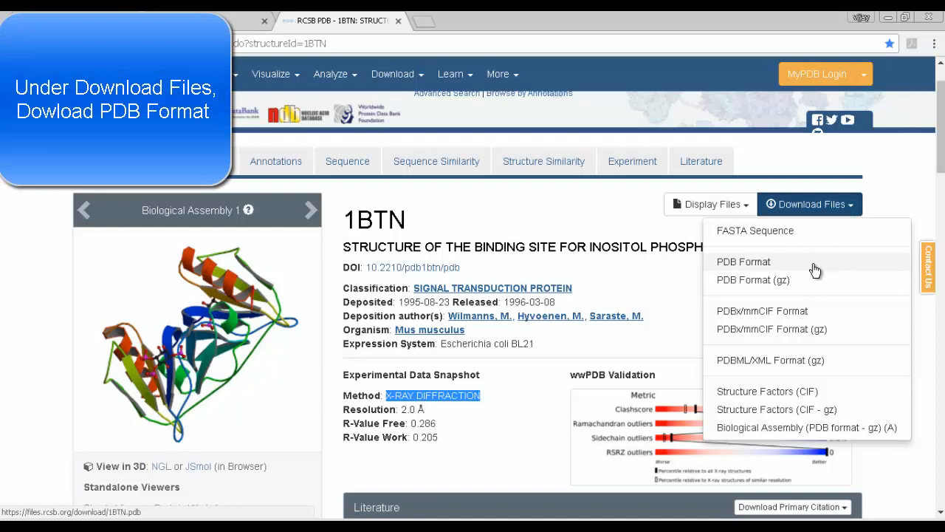
left_click(757, 265)
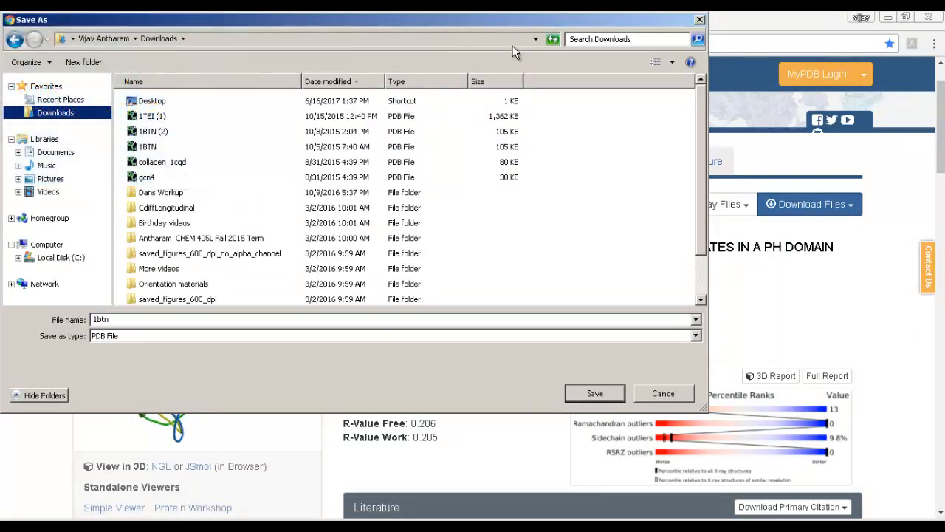
key("Return")
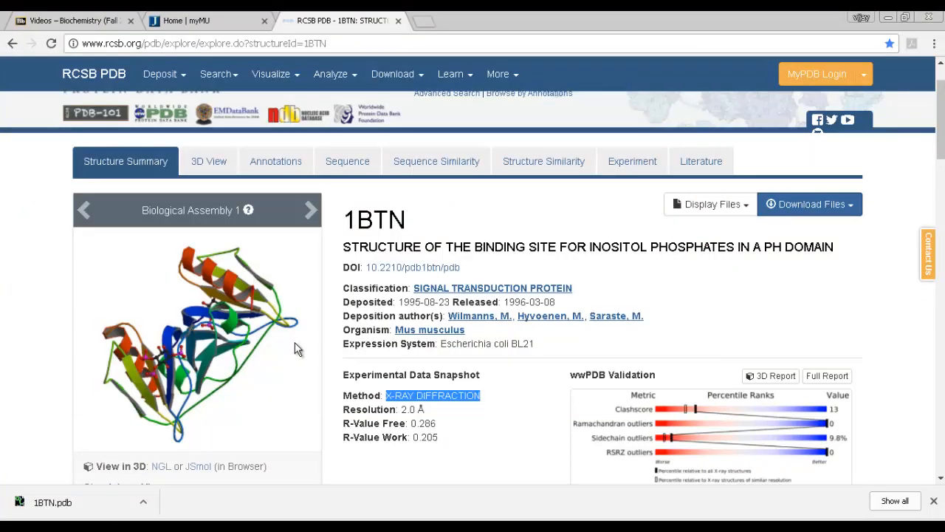
left_click(47, 504)
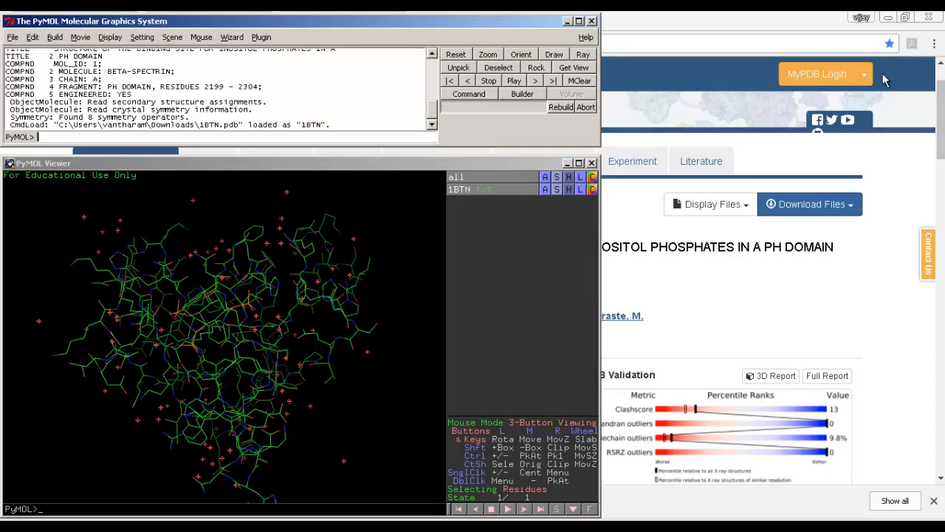
Minimize the browser and document windows and reposition the PyMOL console and viewer together on the desktop
left_click(888, 18)
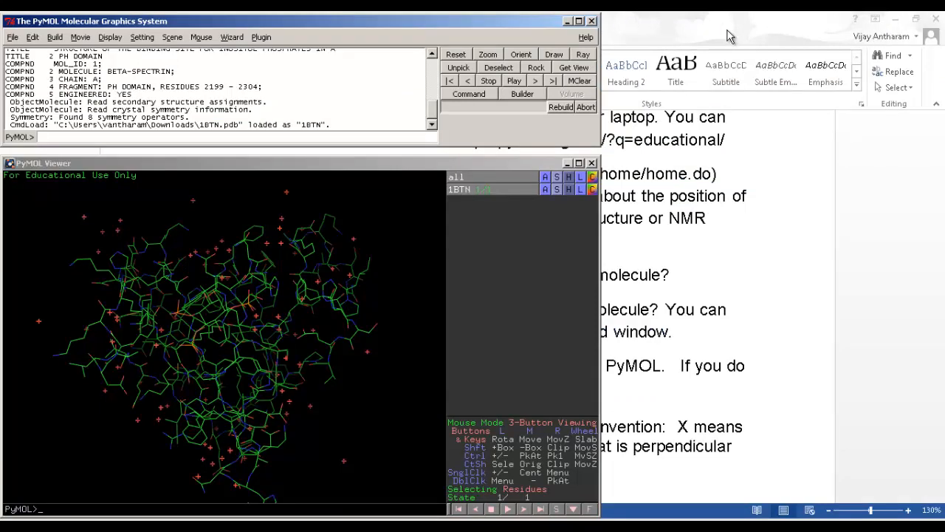
left_click(895, 19)
left_click_drag(478, 22, 538, 20)
left_click(393, 163)
left_click_drag(393, 164, 448, 154)
left_click(791, 151)
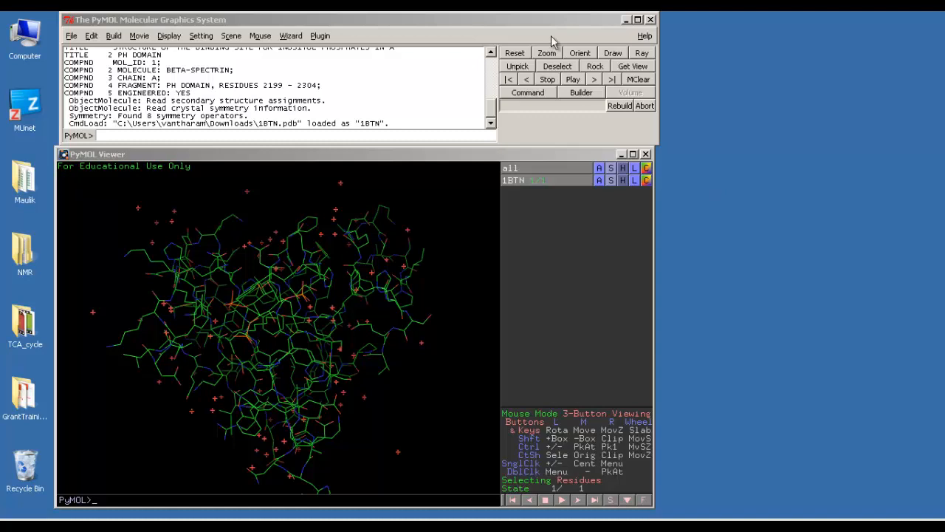
left_click(408, 22)
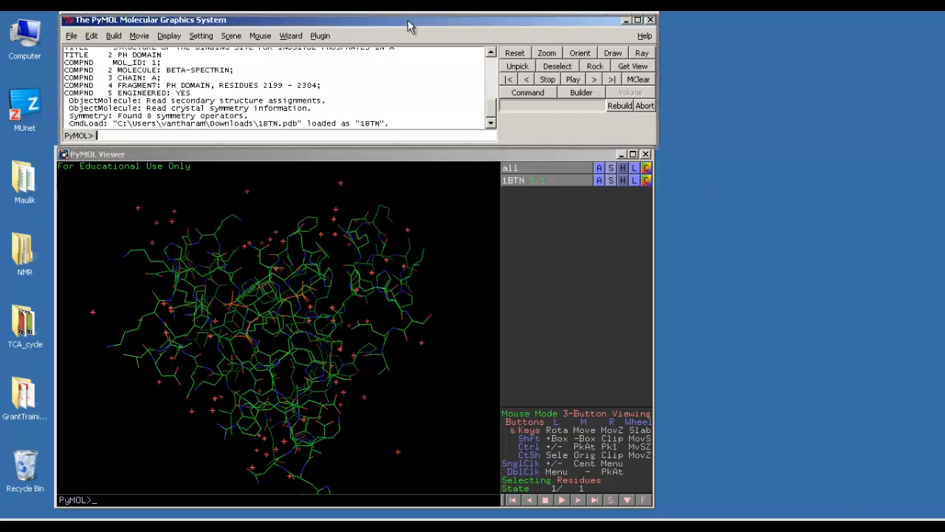
left_click_drag(407, 21, 404, 24)
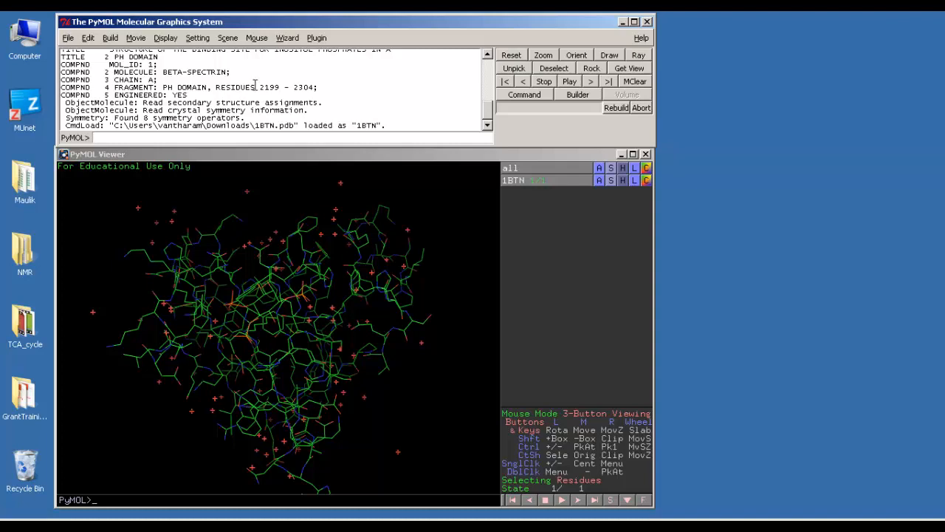
left_click(66, 39)
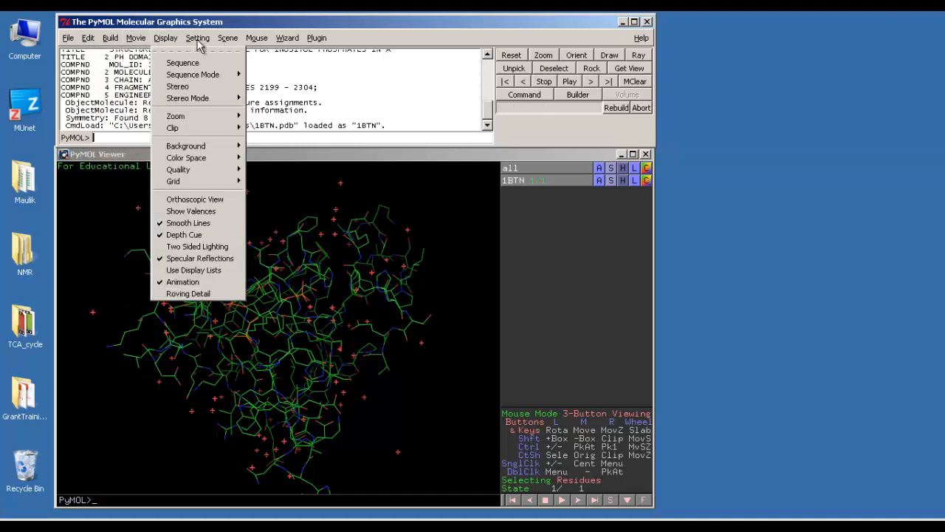
left_click(458, 23)
double_click(458, 21)
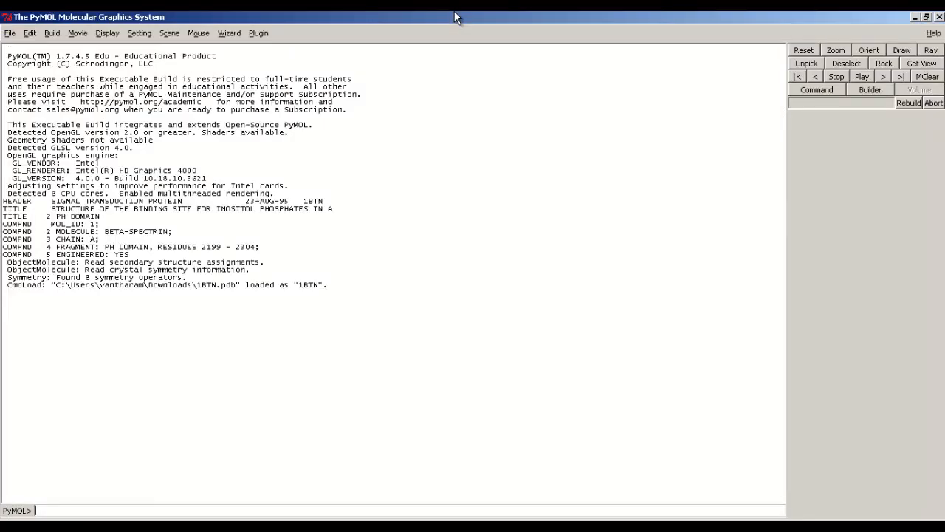
left_click(926, 16)
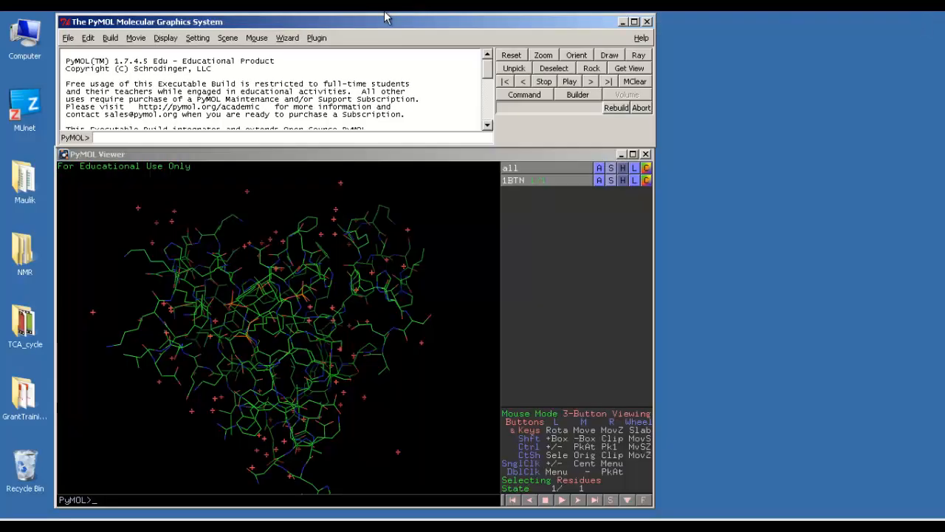
Examine the 1BTN molecule from several sides and distances by rotating, zooming and translating it in the viewer
left_click(301, 155)
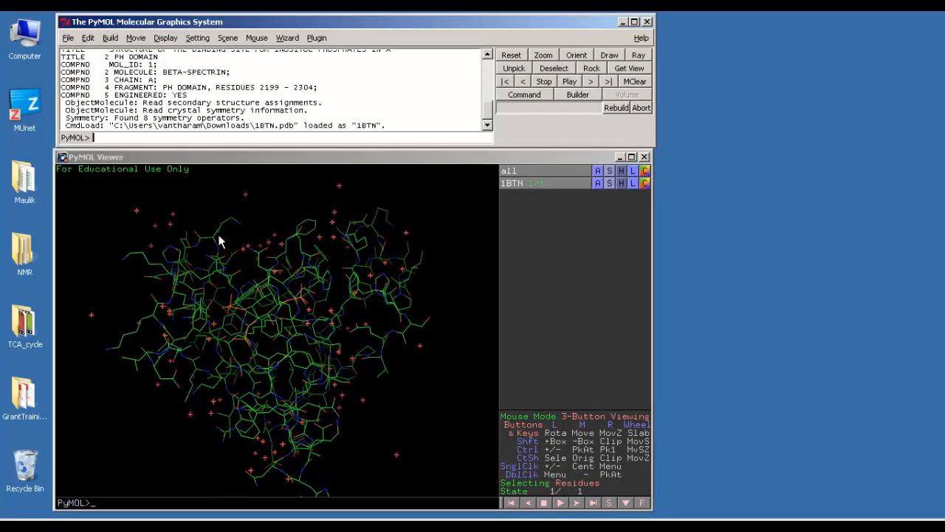
mouse_move(274, 380)
left_mouse_down()
mouse_move(256, 374)
mouse_move(264, 378)
left_mouse_up()
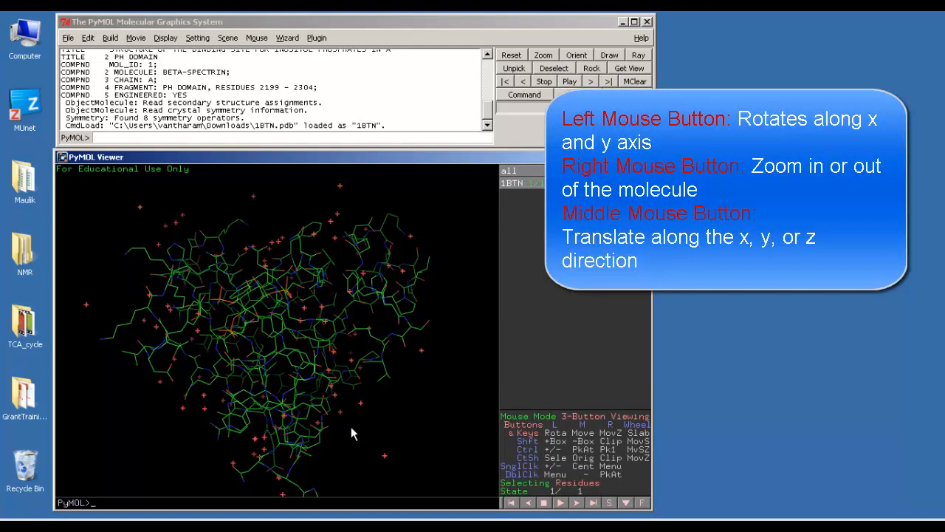
left_click_drag(314, 399, 216, 322)
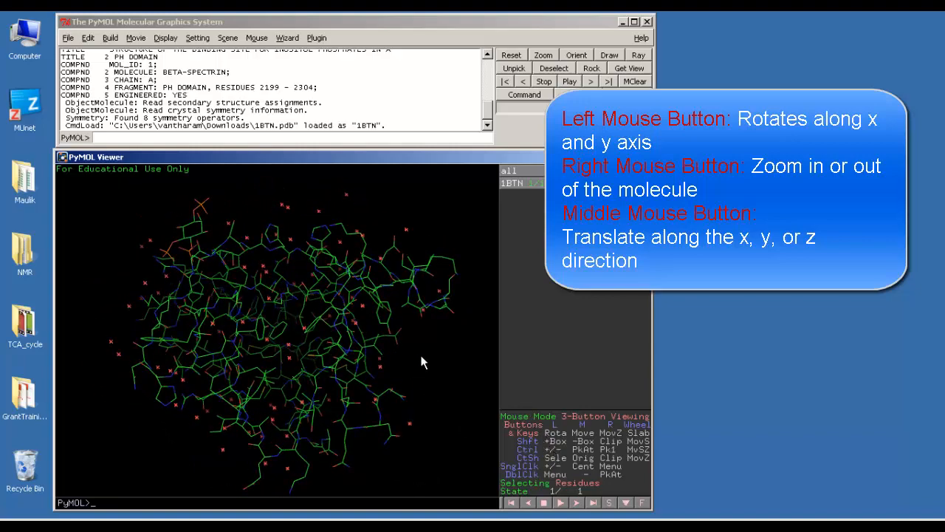
left_click_drag(341, 325, 253, 340)
right_click_drag(253, 340, 272, 285)
right_click_drag(249, 439, 268, 314)
middle_click_drag(268, 315, 287, 334)
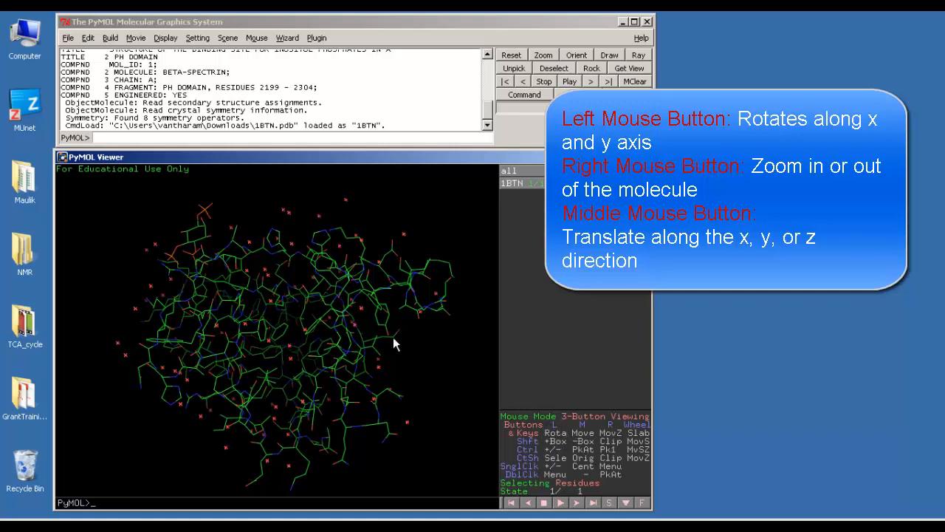
left_click_drag(392, 340, 270, 327)
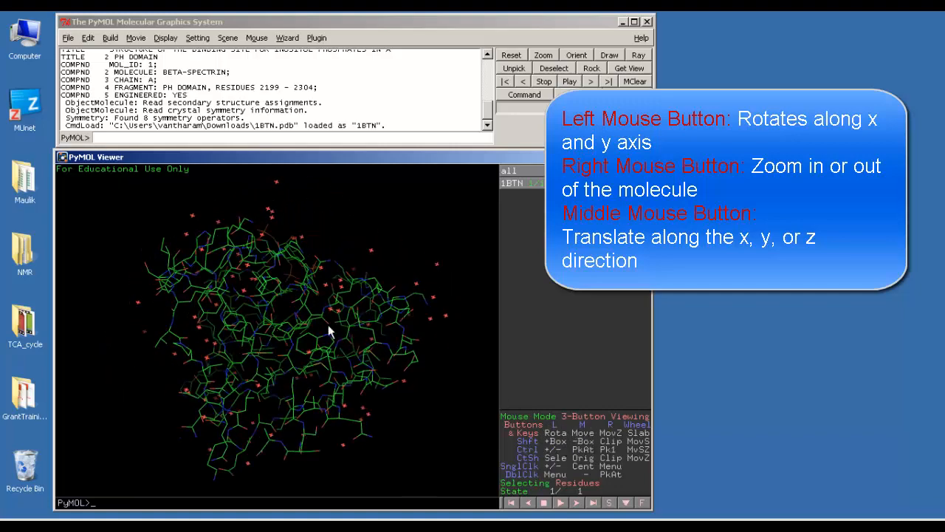
middle_click_drag(308, 319, 289, 322)
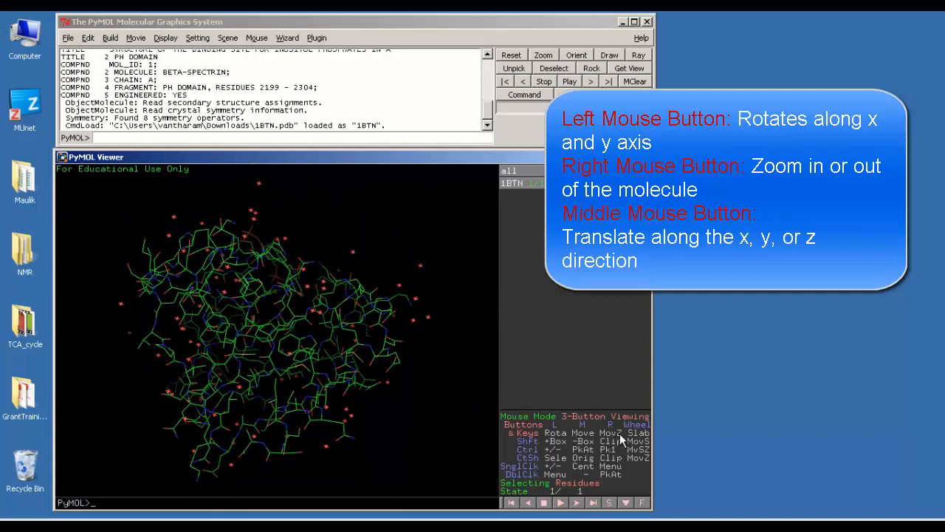
right_click_drag(347, 376, 313, 318)
left_click_drag(252, 409, 276, 418)
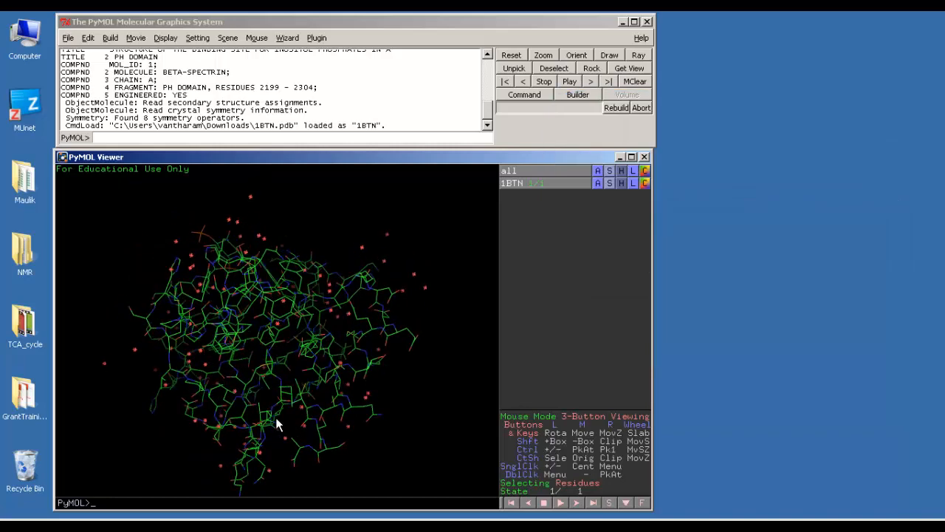
Find the structure title in the load log, highlight PH DOMAIN, and inspect the domain's shape in the viewer
left_click_drag(487, 119, 487, 103)
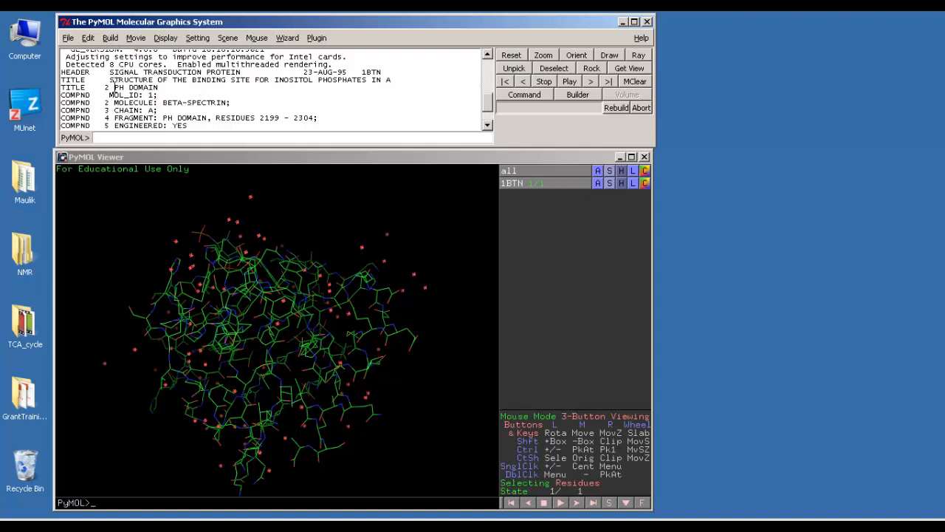
left_click_drag(115, 87, 164, 89)
left_click_drag(268, 367, 234, 393)
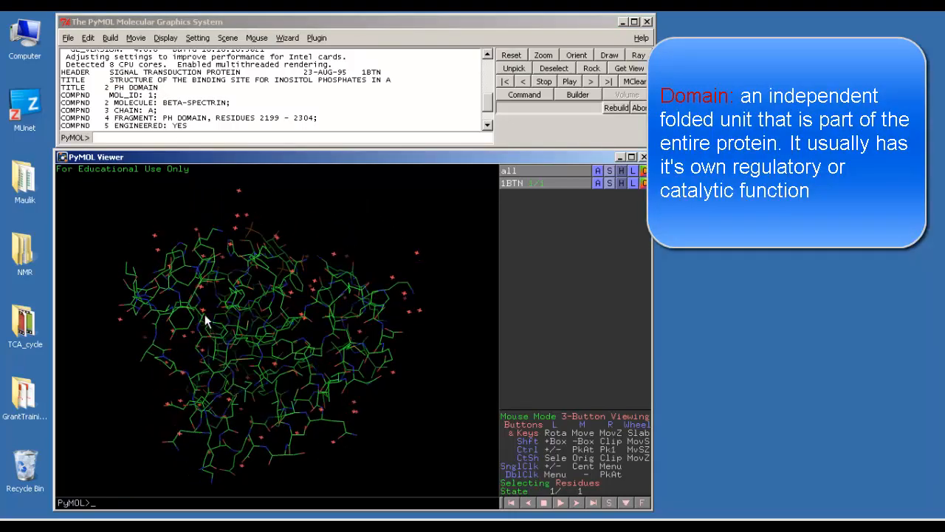
left_click_drag(204, 321, 286, 279)
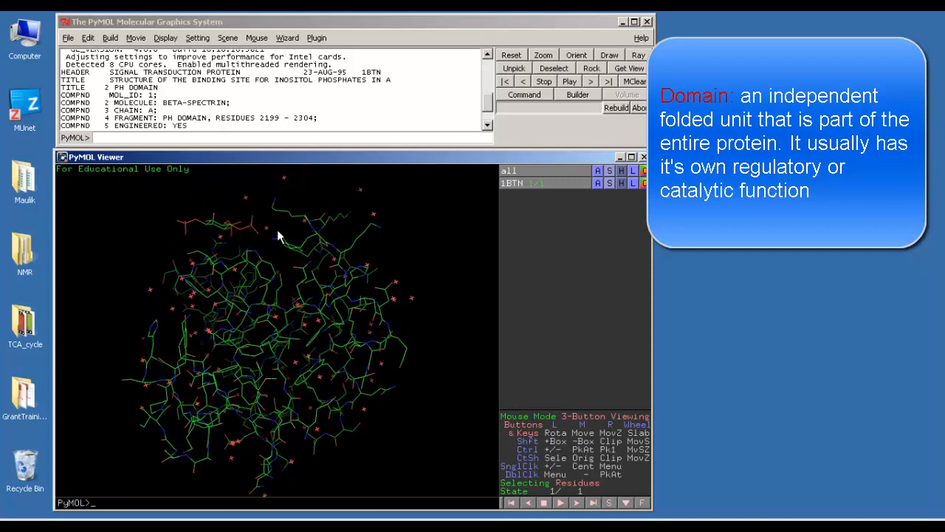
Display the 1BTN sequence above the model and select the I3P ligand located after the protein residues
left_click(167, 40)
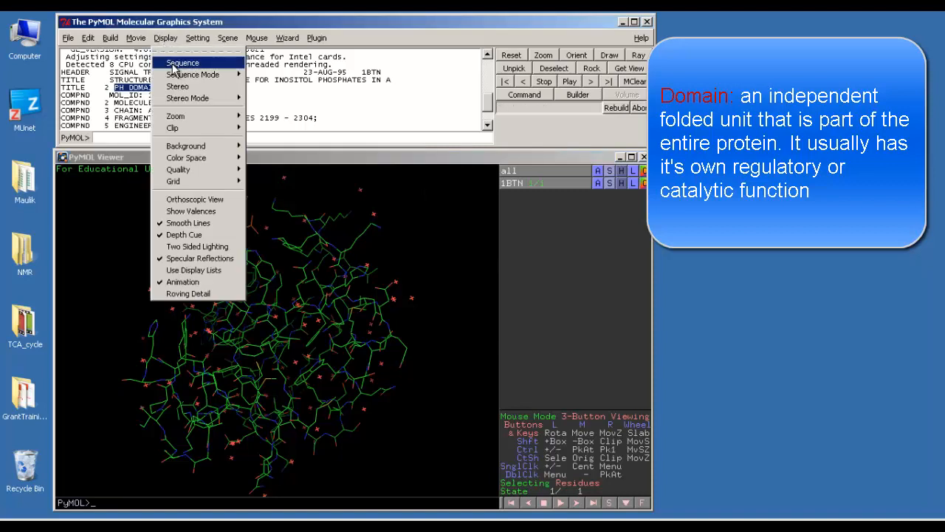
left_click(178, 64)
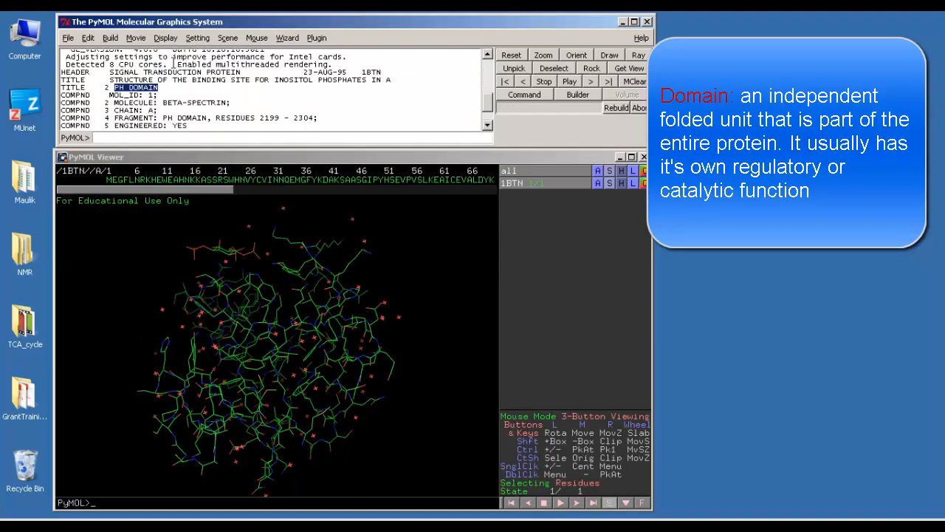
left_click_drag(168, 186, 308, 183)
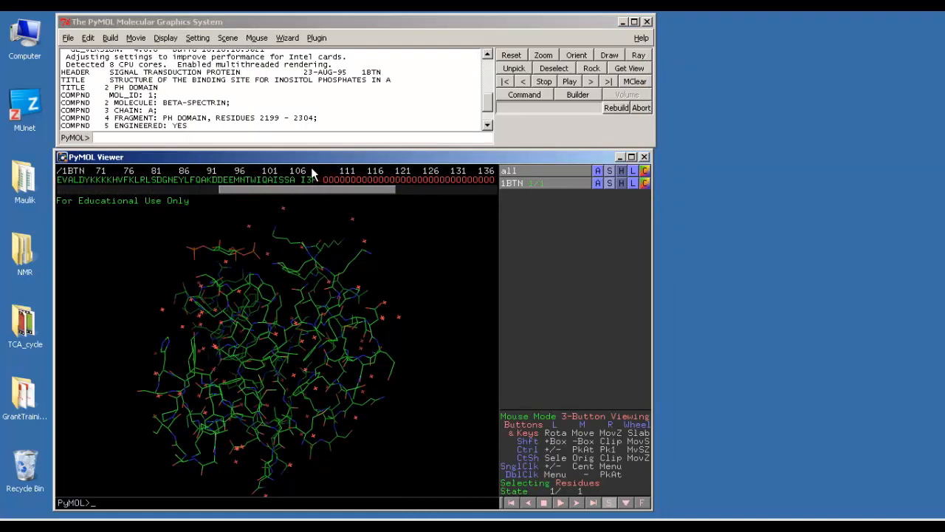
left_click(309, 181)
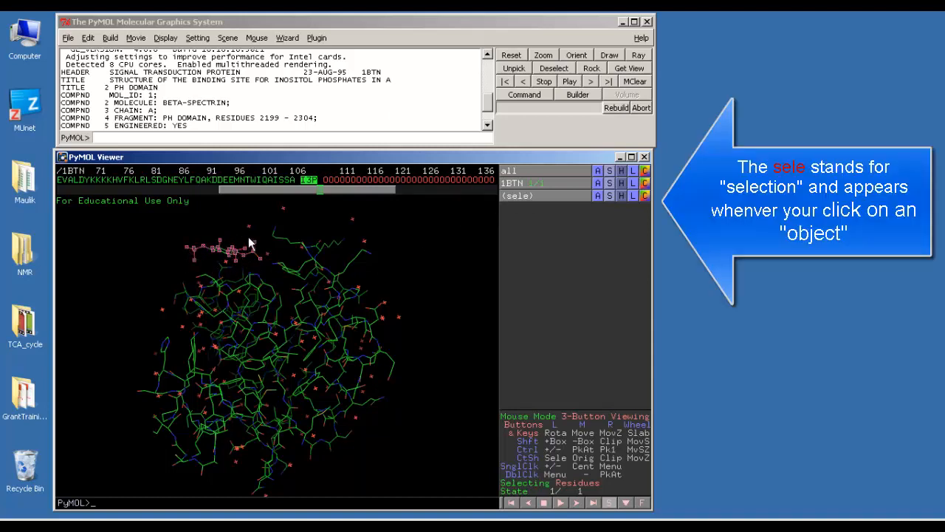
left_click_drag(489, 111, 489, 123)
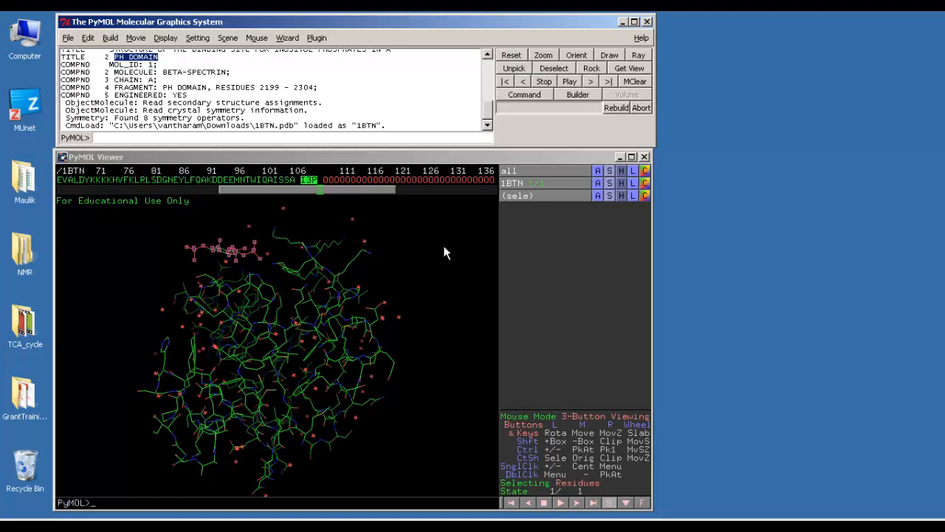
Turn off the ligand highlighting and delete the (sele) selection from the object list
left_click(444, 253)
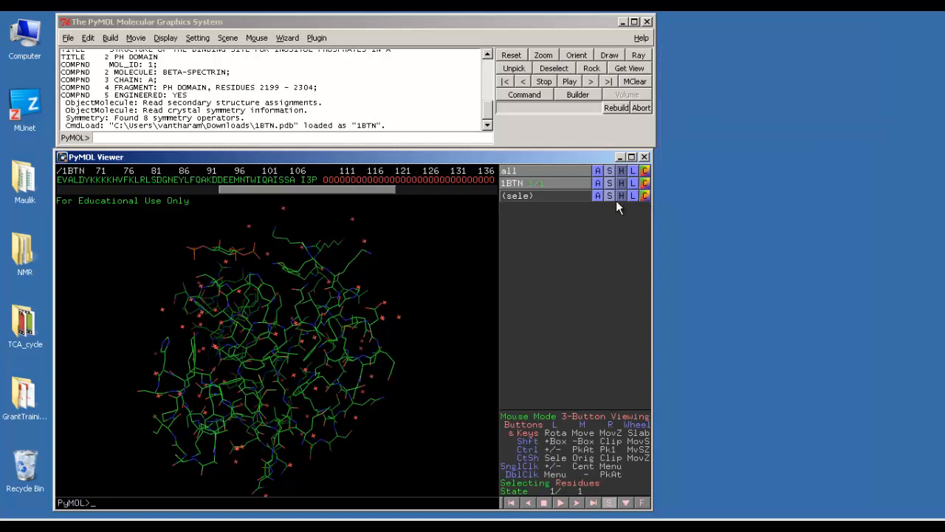
left_click(598, 196)
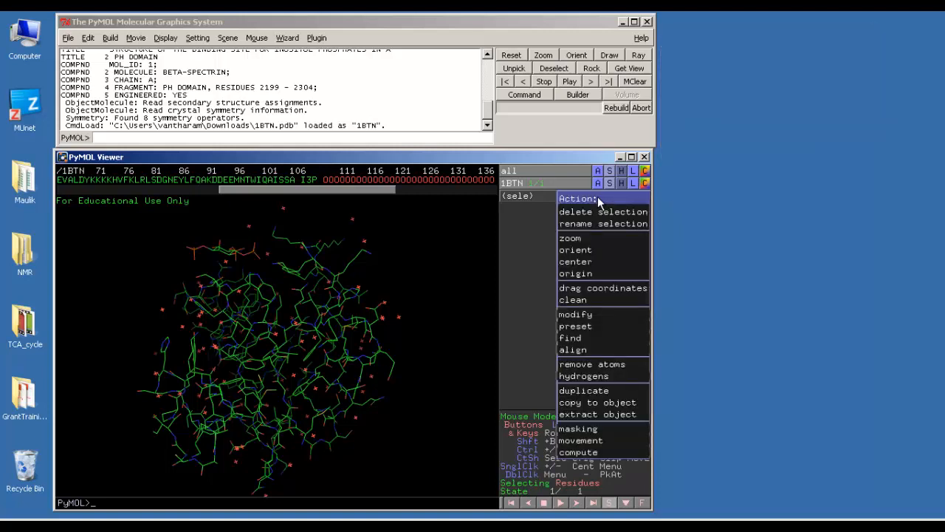
left_click(597, 212)
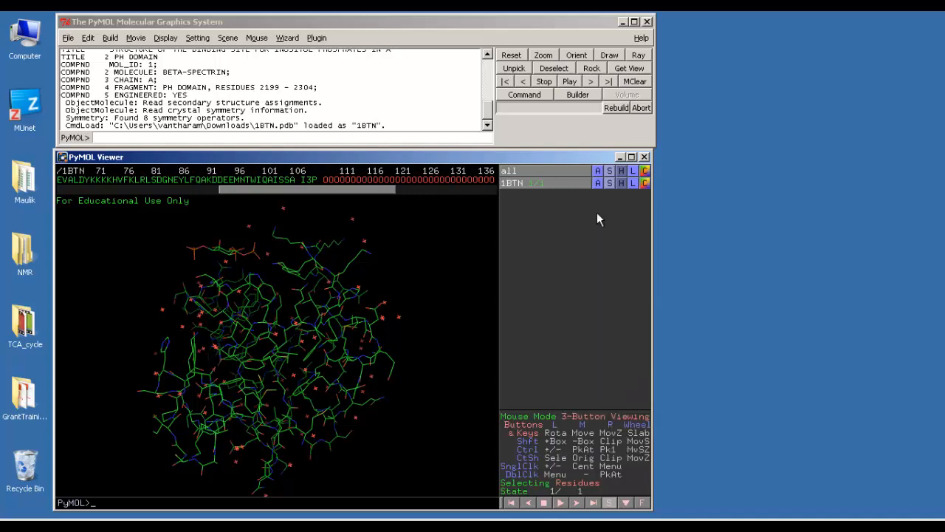
Select a group of water molecules in the displayed sequence, among the O entries that follow the I3P ligand
left_click_drag(359, 384, 313, 418)
left_click_drag(317, 350, 362, 374)
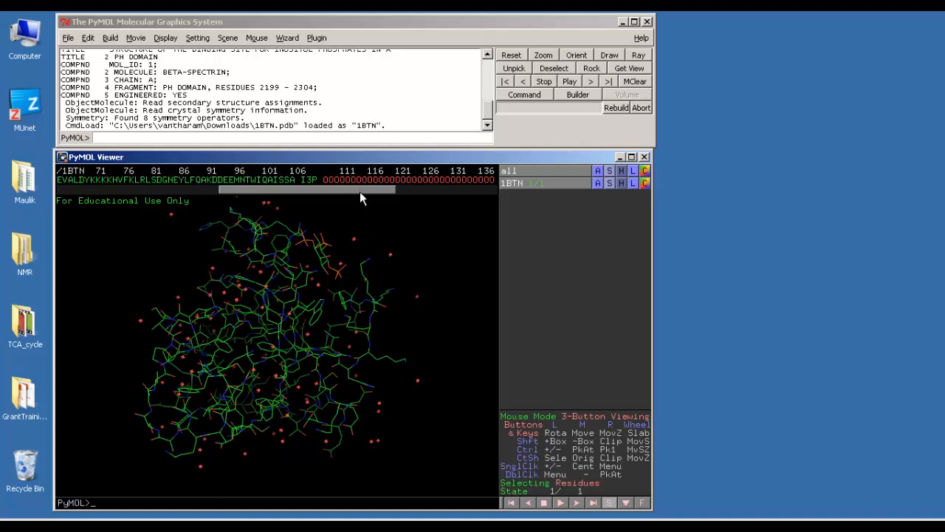
left_click_drag(359, 192, 361, 196)
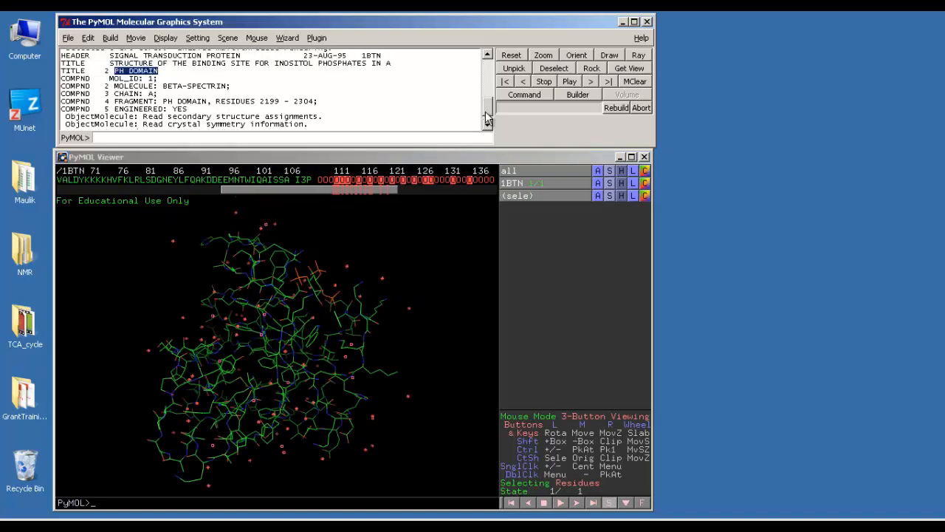
left_click(488, 126)
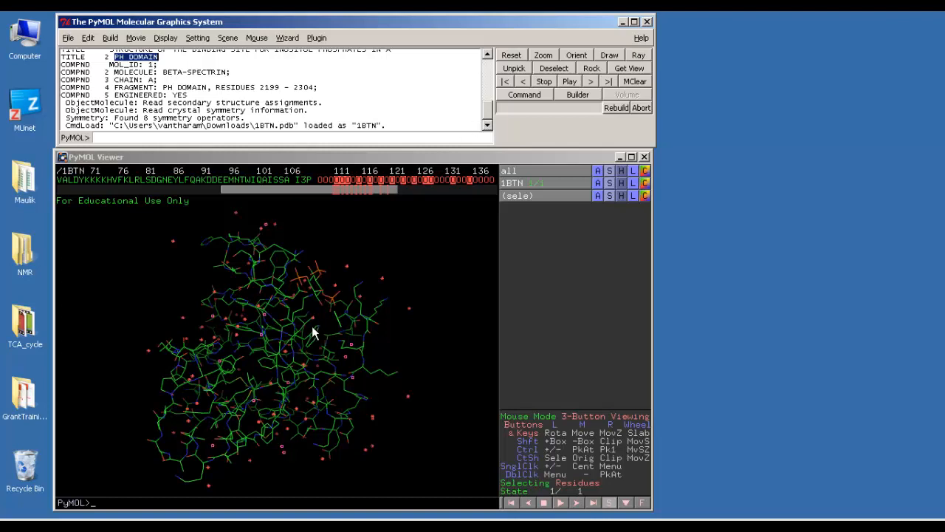
left_click(443, 179)
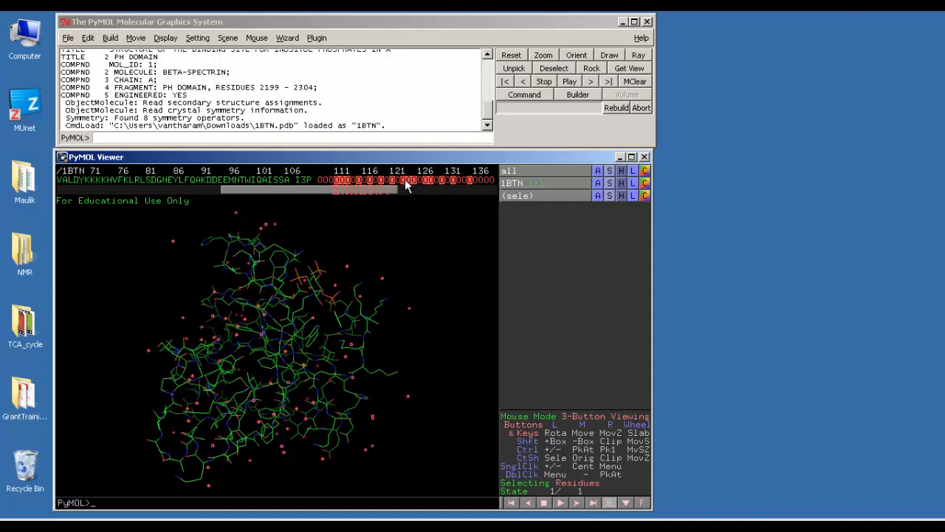
Pick four isolated red crosses around the protein in the viewer and highlight the HOH 184/O entry in the log to identify them
left_click(409, 310)
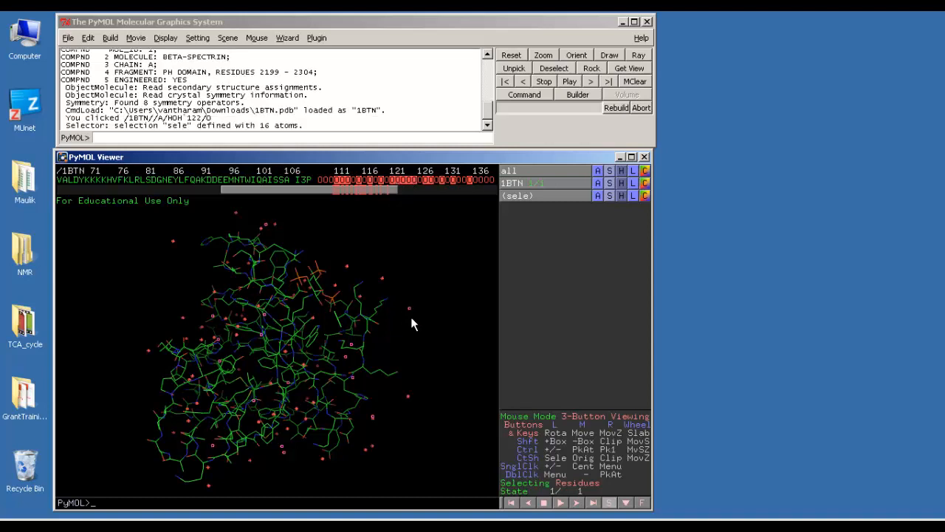
left_click(382, 280)
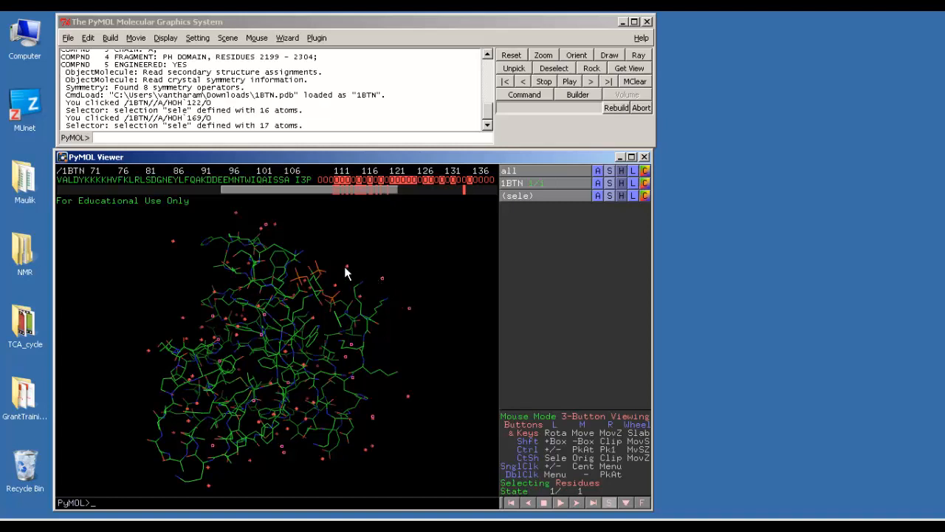
left_click(345, 267)
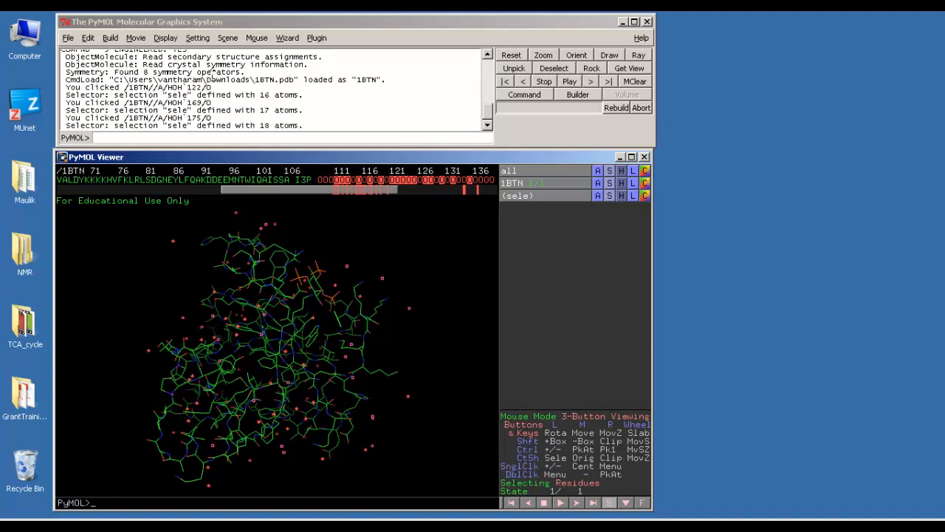
left_click(172, 242)
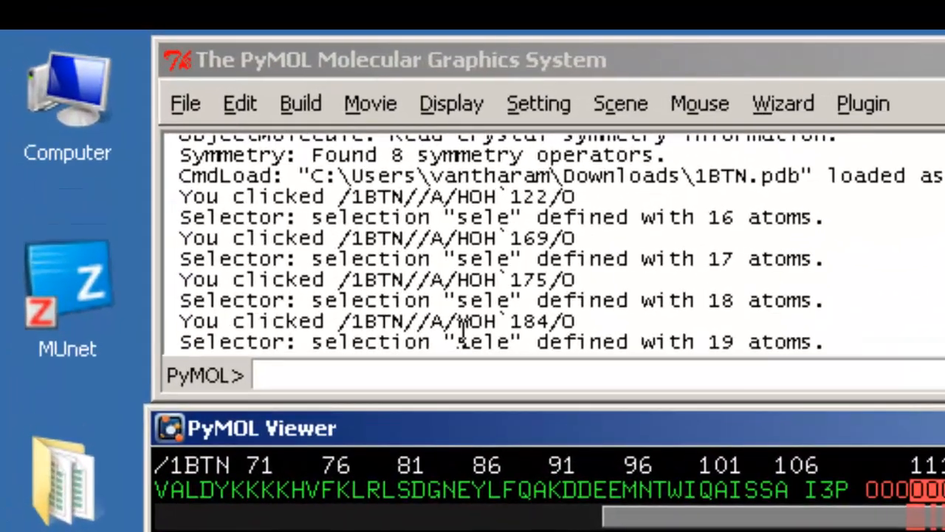
left_click_drag(458, 323, 583, 322)
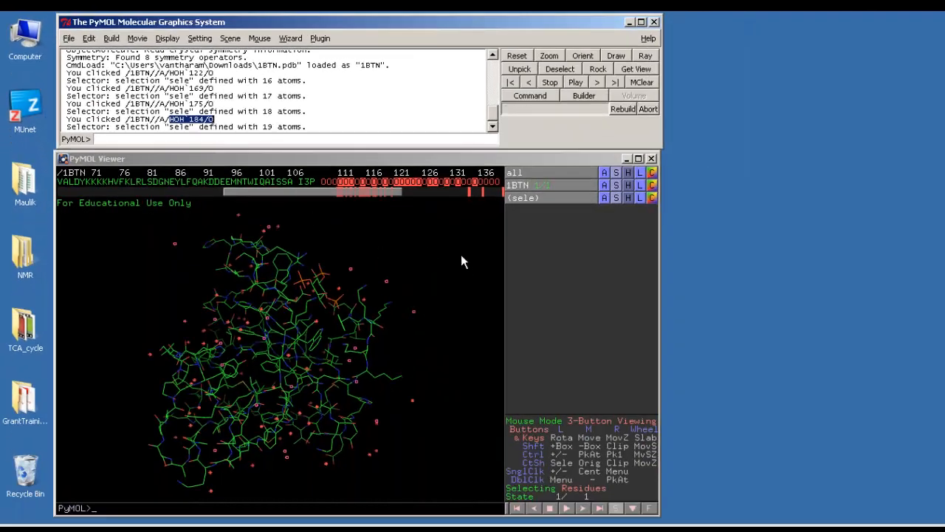
Turn off the highlighting of the selected waters and delete the (sele) selection from the object list
left_click(456, 252)
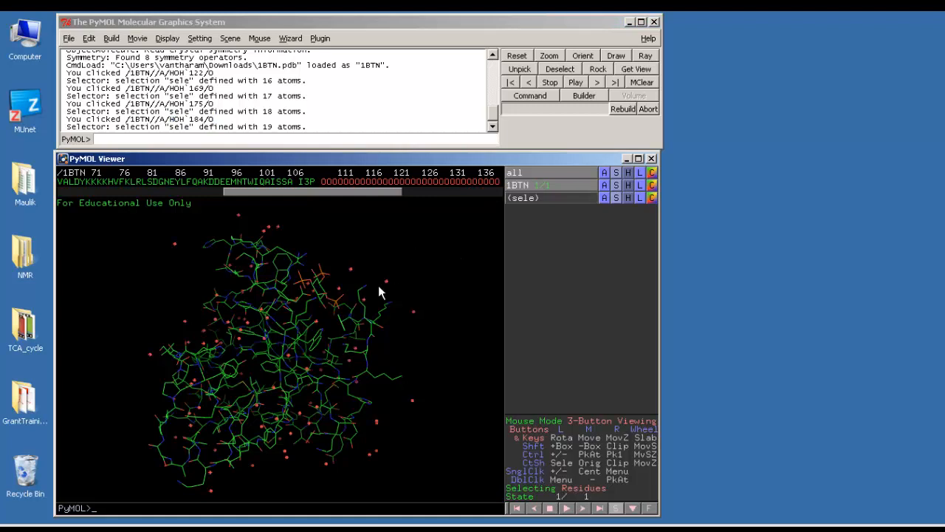
left_click_drag(334, 378, 310, 388)
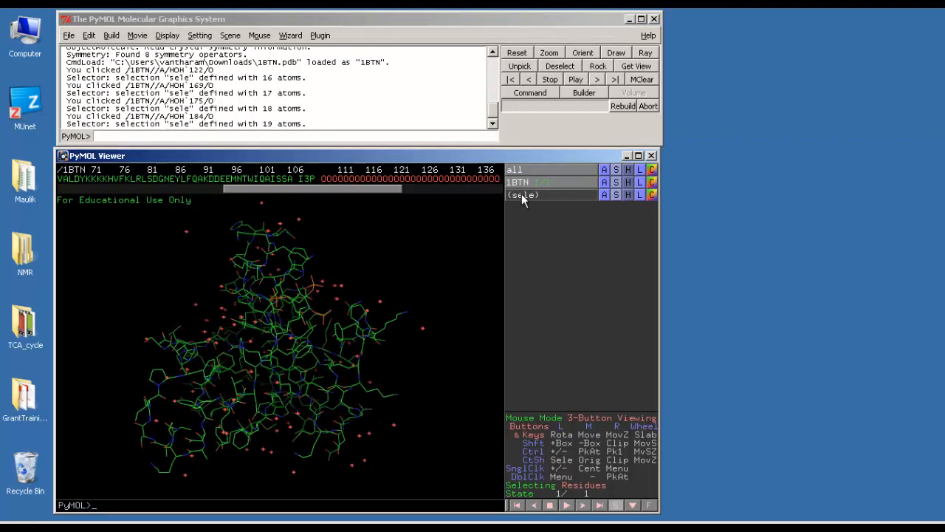
left_click(604, 195)
left_click(603, 212)
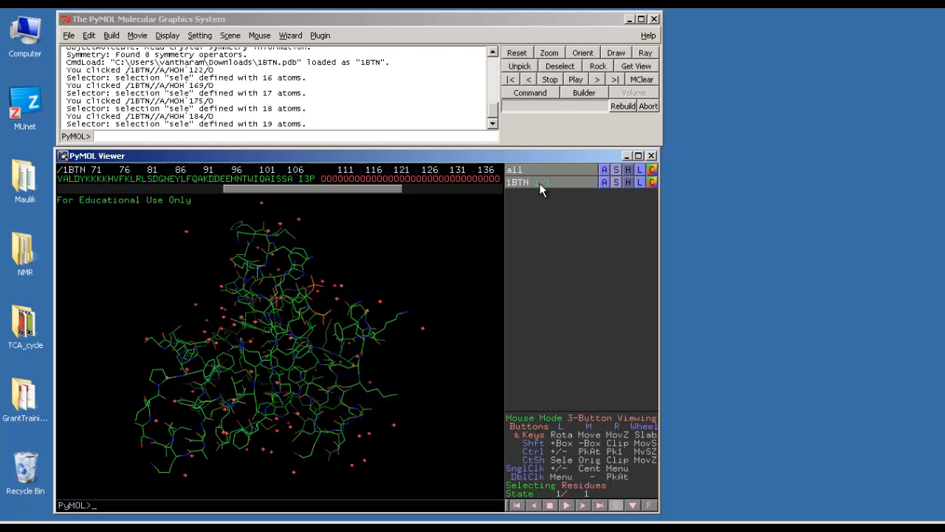
Rename the 1BTN object to Spectrin
left_click(603, 183)
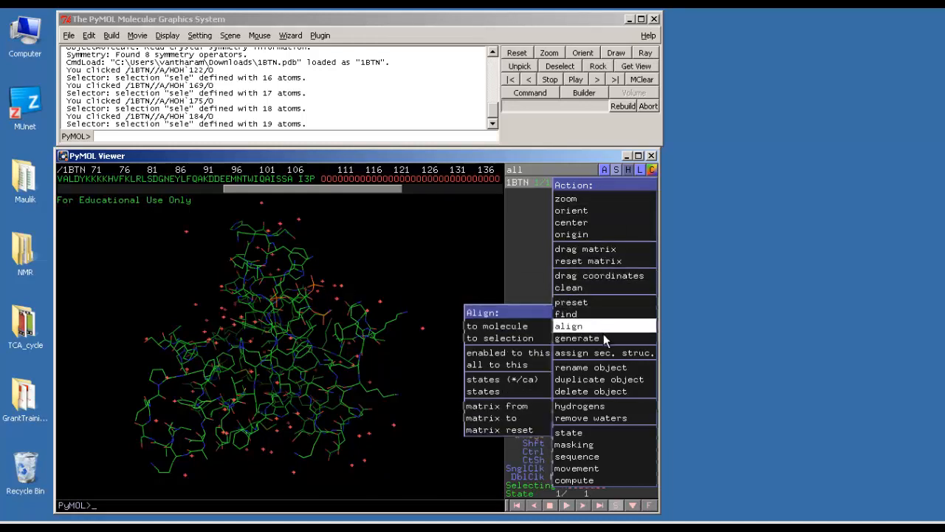
mouse_move(604, 341)
left_click(607, 367)
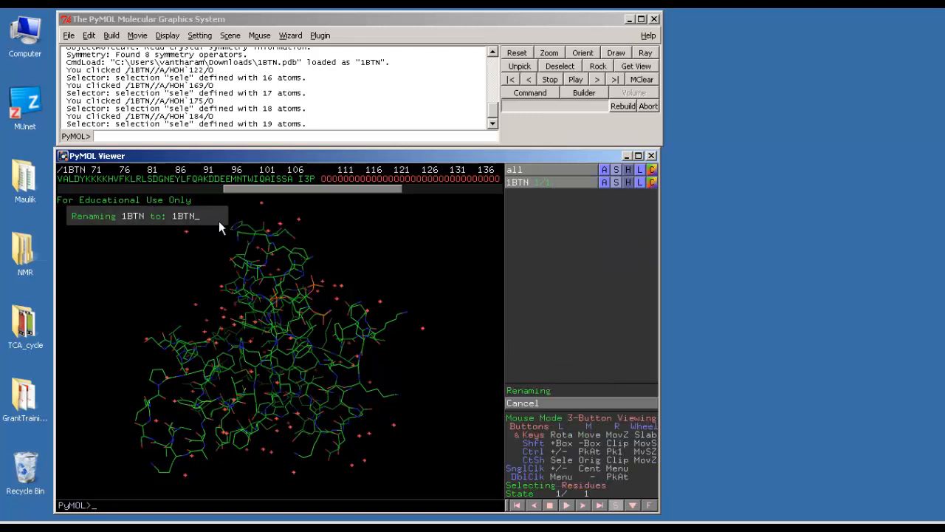
key("BackSpace")
key("BackSpace")
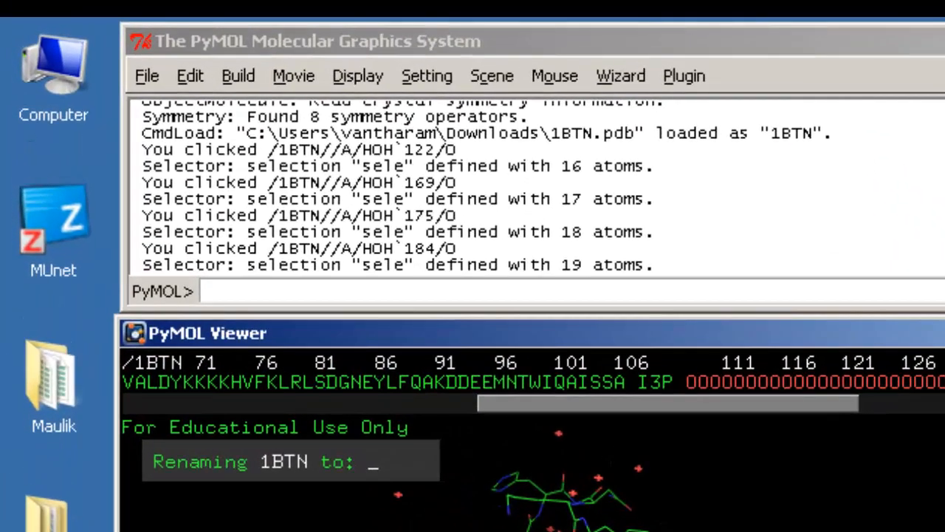
type("Spectrin")
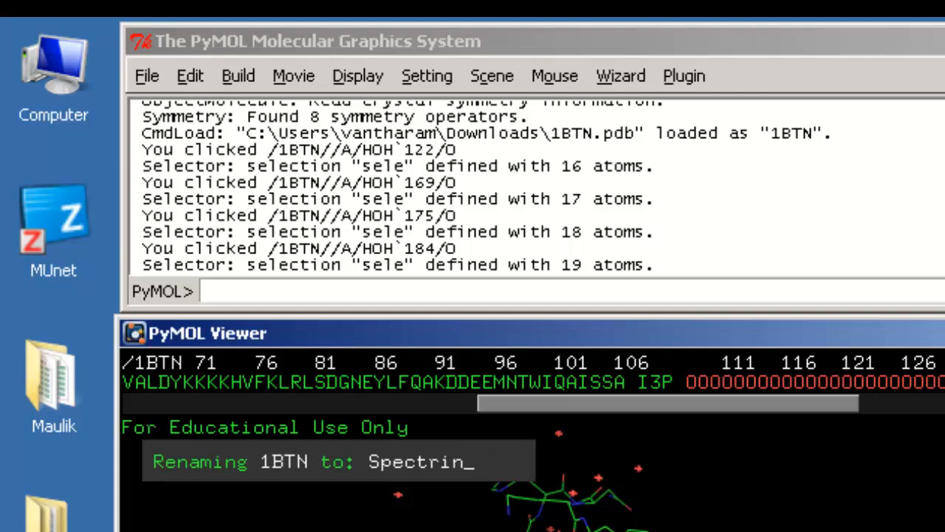
key("Return")
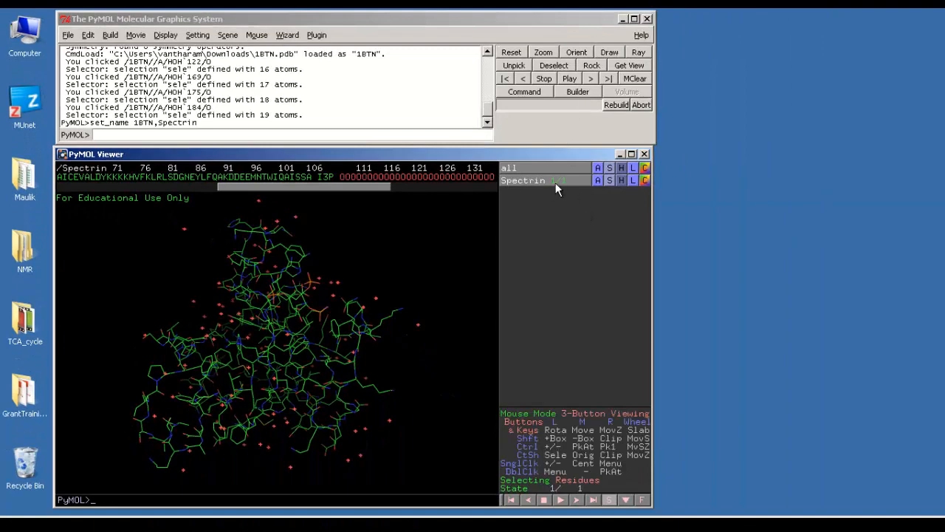
Hide the waters of the Spectrin object and view the protein from another side
mouse_move(306, 348)
left_mouse_down()
mouse_move(312, 384)
mouse_move(347, 382)
mouse_move(297, 340)
mouse_move(316, 372)
mouse_move(285, 345)
mouse_move(306, 352)
left_mouse_up()
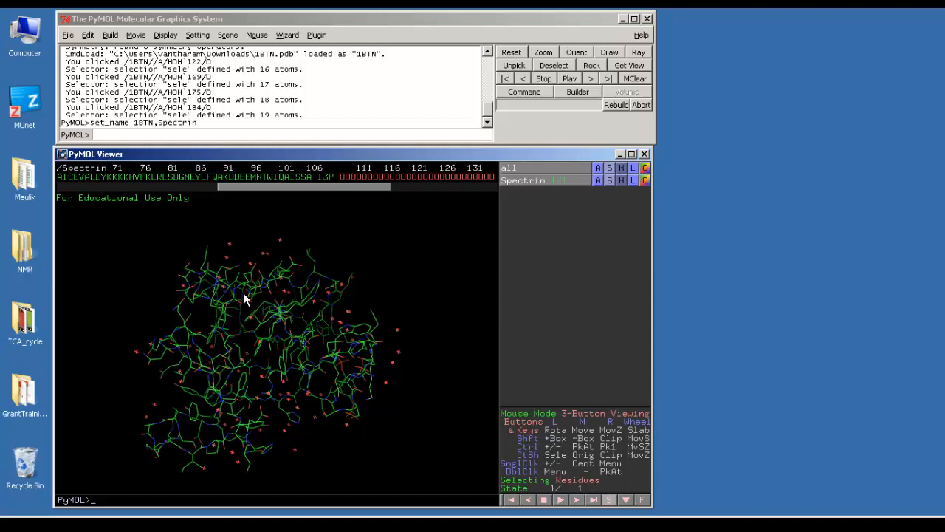
middle_click_drag(268, 323, 266, 313)
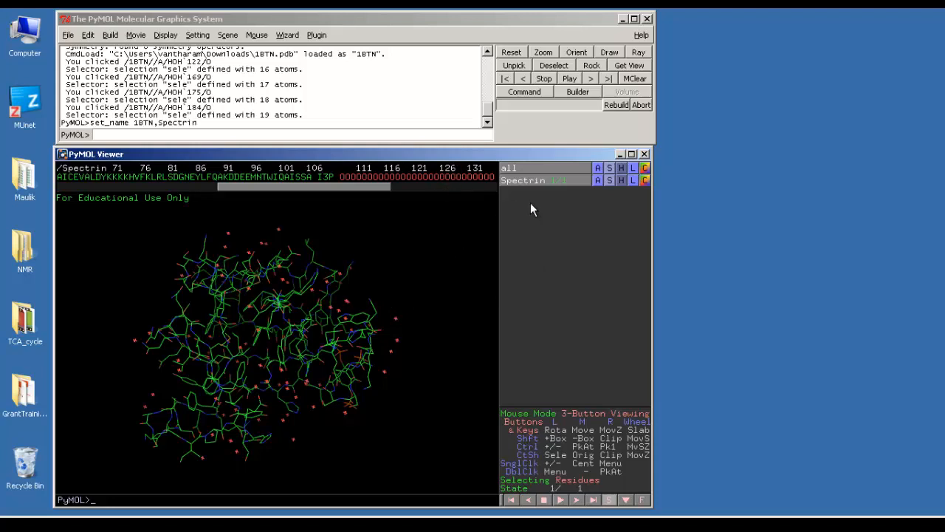
left_click(622, 181)
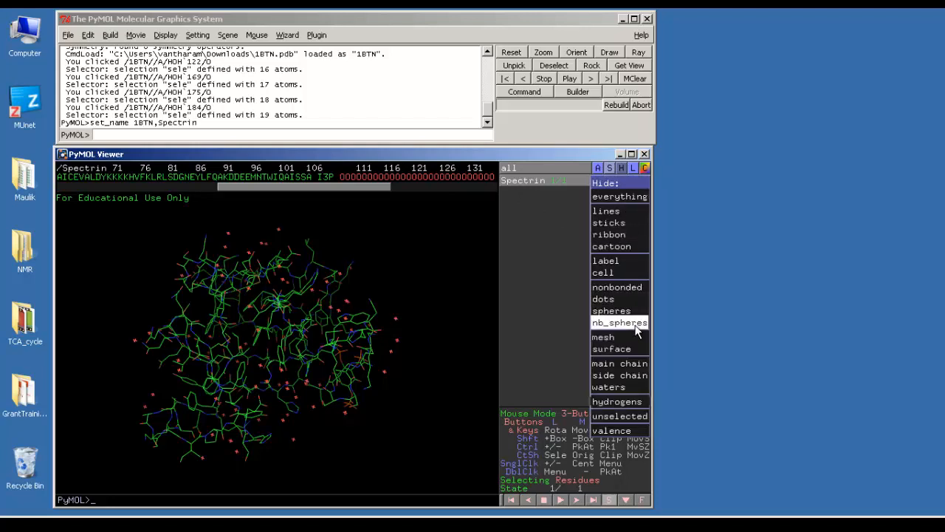
left_click(627, 387)
left_click_drag(348, 375, 283, 300)
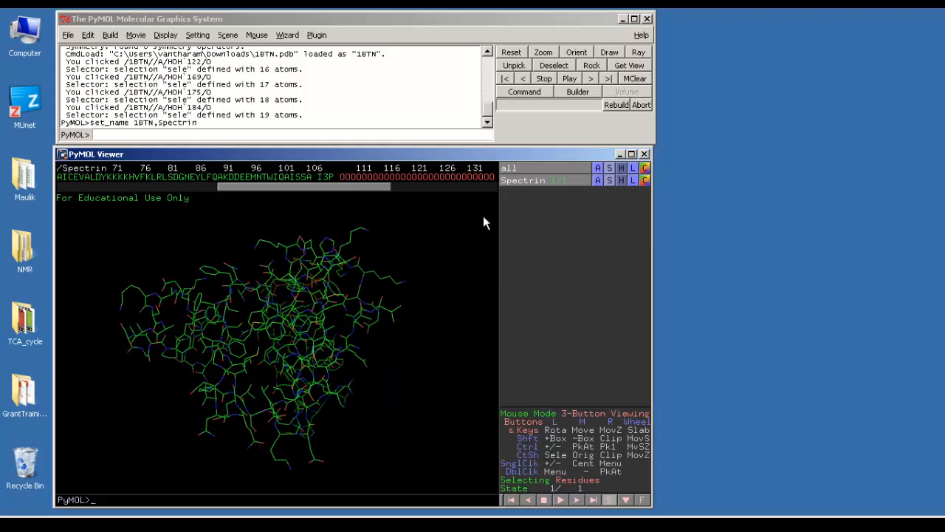
Add the cartoon representation to the Spectrin object and inspect its helices and strands from several sides and distances
left_click(610, 180)
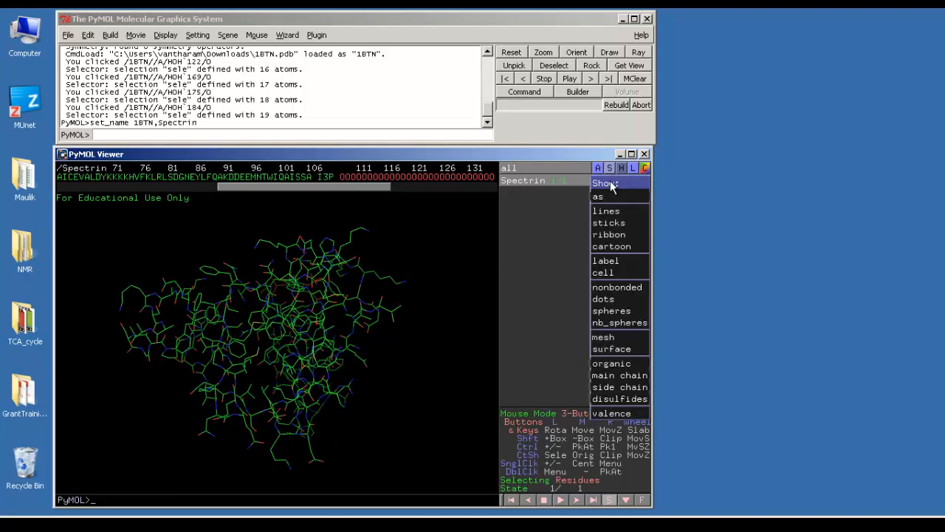
left_click(616, 248)
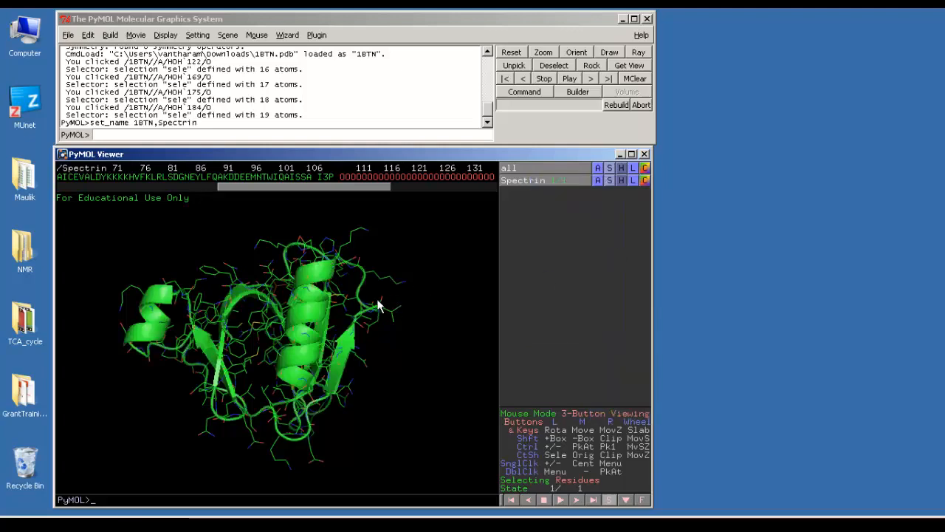
left_click_drag(378, 306, 361, 325)
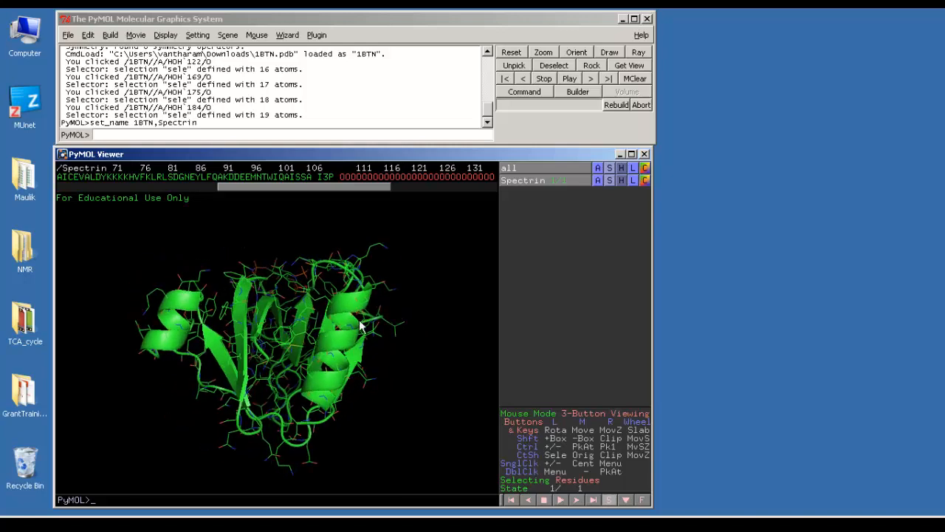
left_click_drag(197, 355, 205, 351)
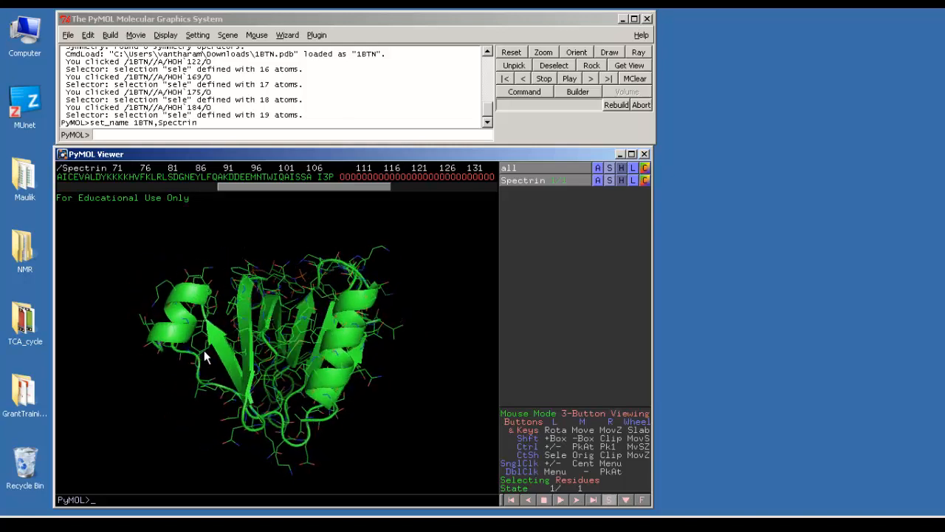
mouse_move(303, 367)
left_mouse_down()
mouse_move(280, 380)
mouse_move(275, 404)
mouse_move(306, 359)
mouse_move(330, 376)
mouse_move(274, 380)
mouse_move(285, 397)
mouse_move(302, 384)
left_mouse_up()
right_click_drag(303, 384, 332, 420)
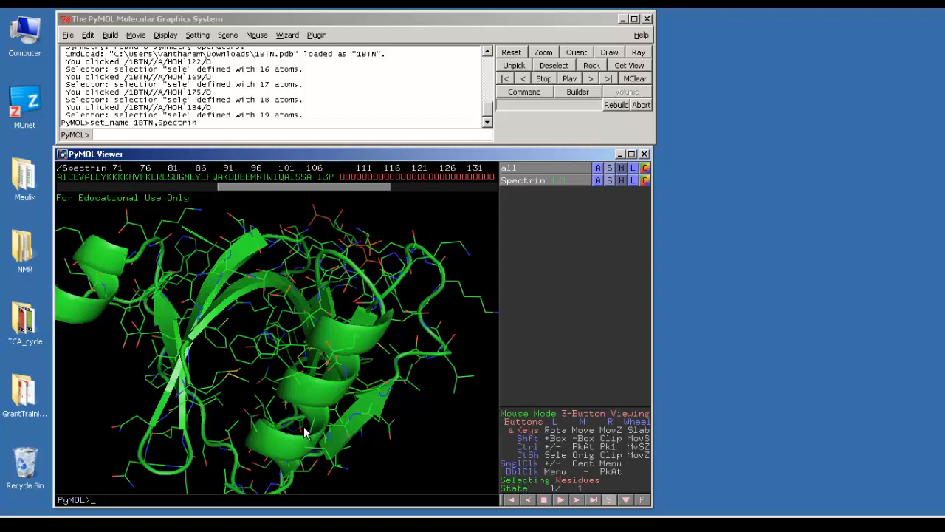
right_click_drag(305, 434, 276, 373)
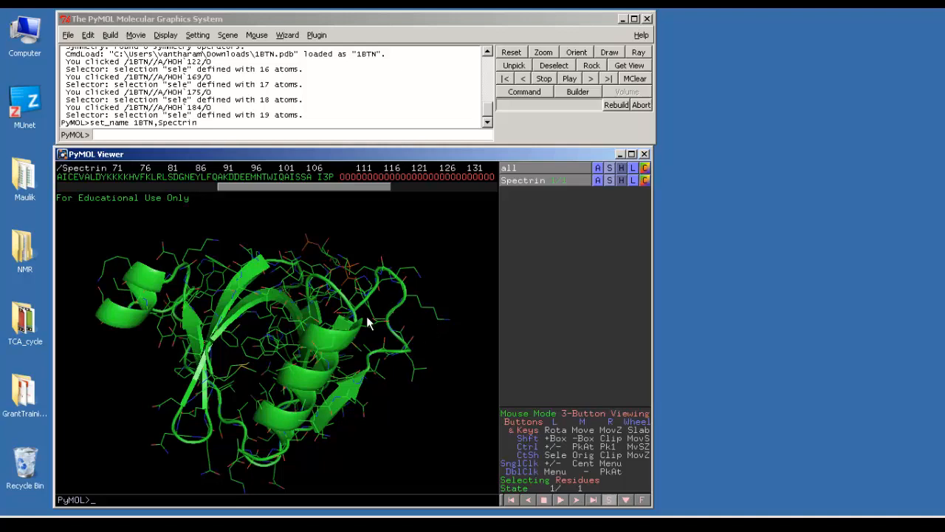
left_click_drag(330, 374, 304, 331)
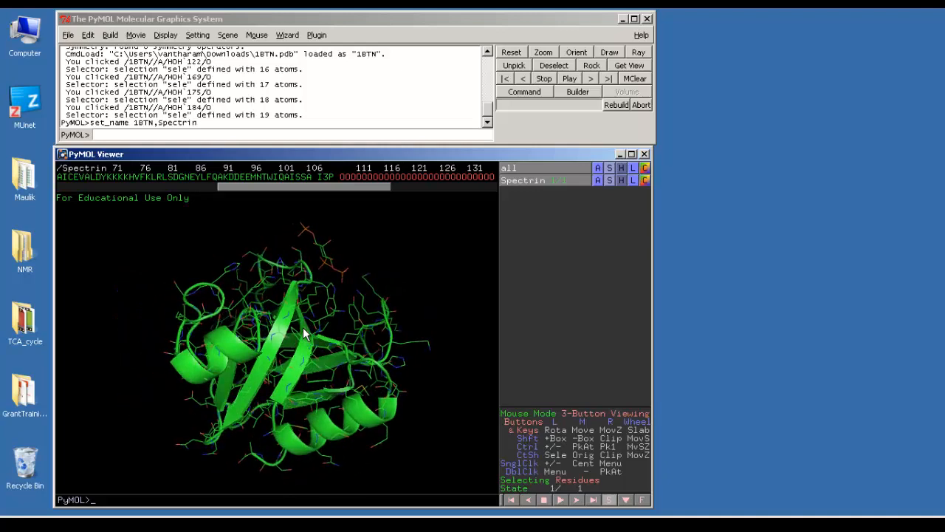
Hide the side chains of the Spectrin object and look over the remaining backbone and cartoon
left_click(610, 181)
left_click(613, 184)
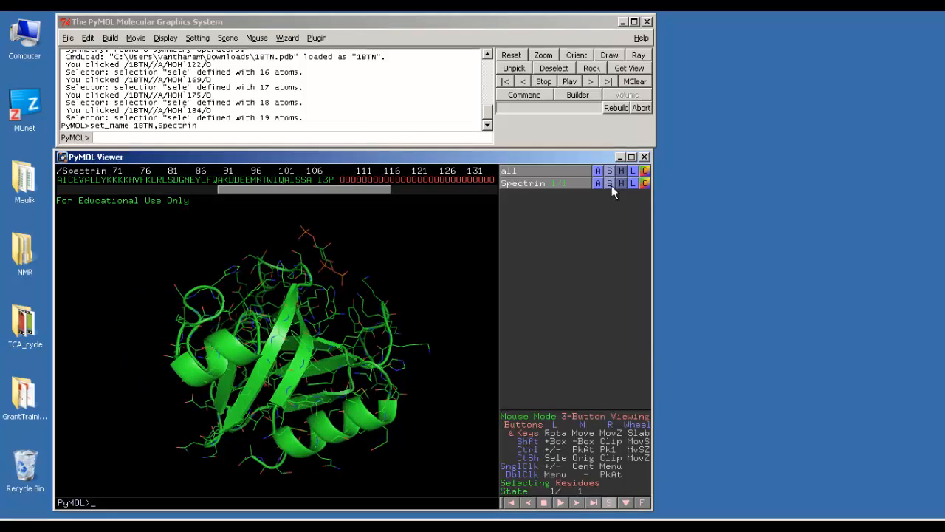
left_click(622, 185)
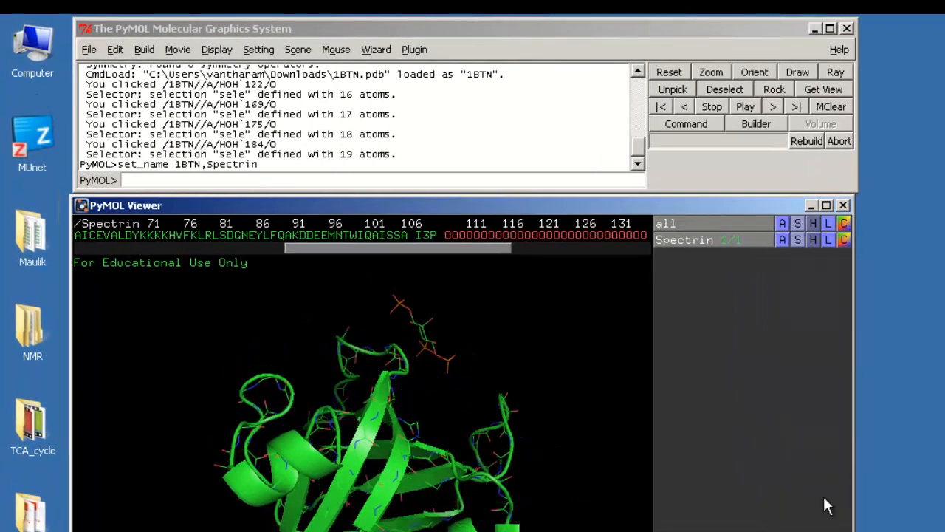
mouse_move(517, 529)
left_mouse_down()
mouse_move(460, 525)
mouse_move(418, 493)
mouse_move(411, 506)
mouse_move(422, 527)
mouse_move(503, 531)
left_mouse_up()
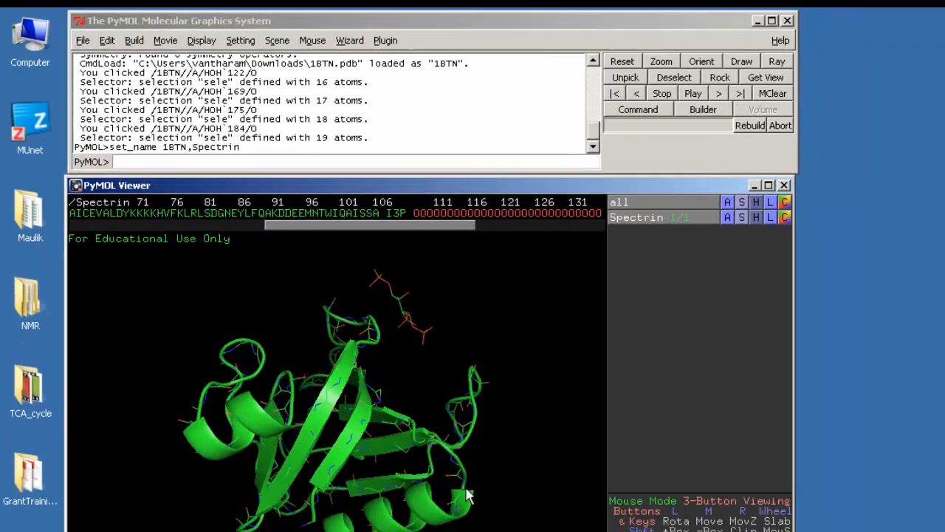
left_click_drag(467, 497, 380, 424)
mouse_move(331, 353)
left_mouse_down()
mouse_move(332, 390)
mouse_move(316, 362)
left_mouse_up()
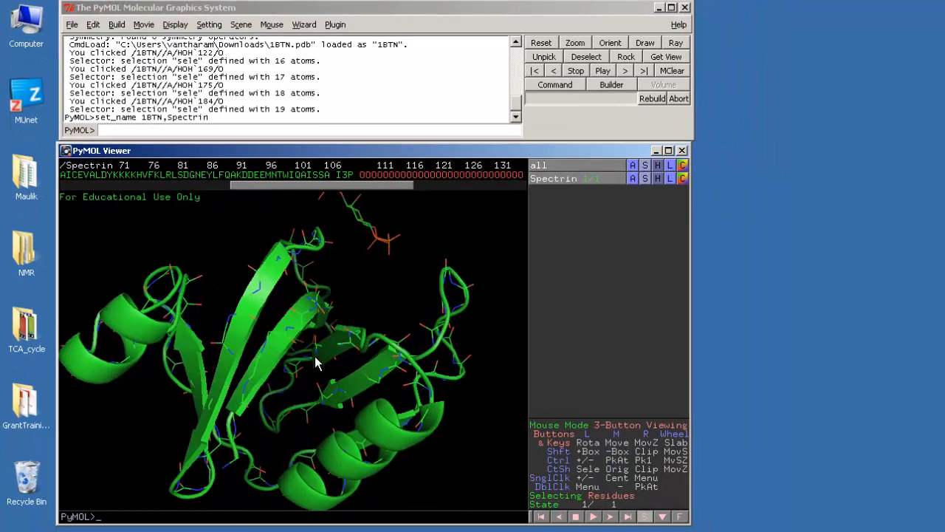
Hide the main chain lines of the Spectrin object, keeping its cartoon and the ligand displayed
left_click_drag(191, 294, 278, 322)
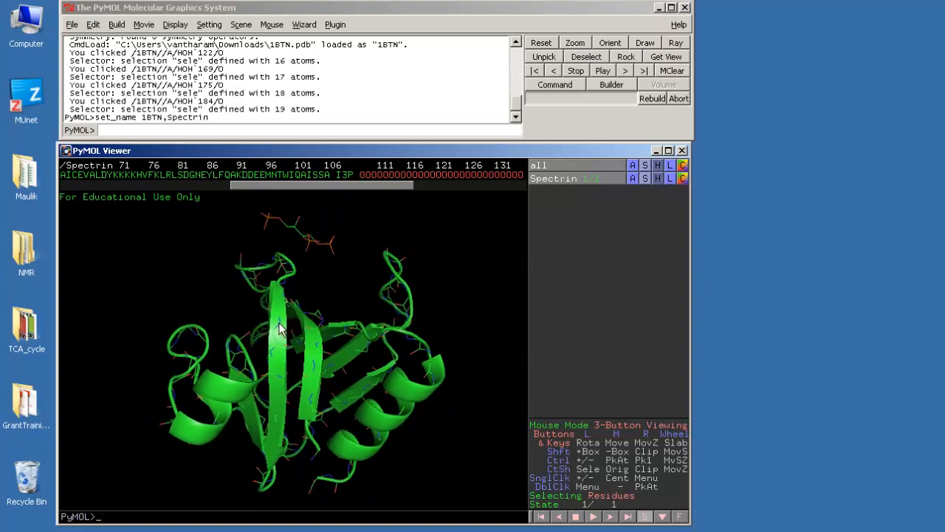
left_click(657, 178)
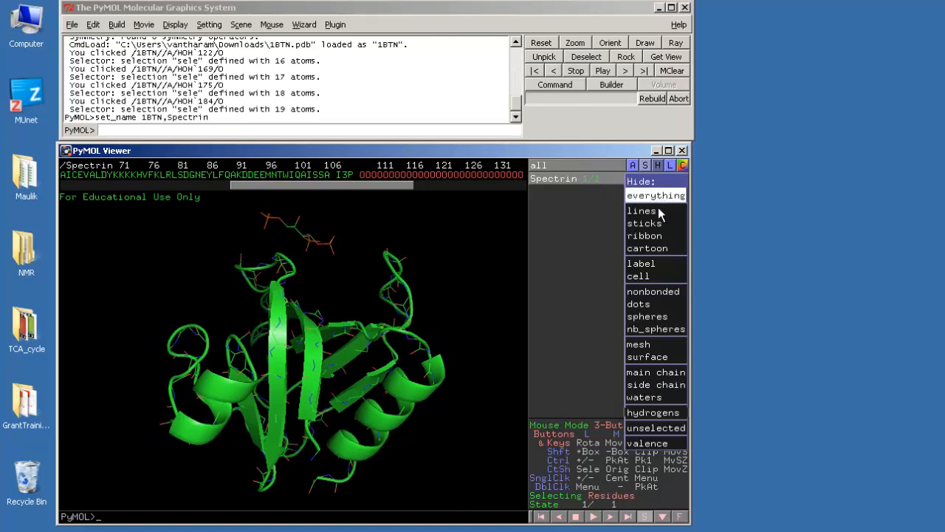
left_click(672, 372)
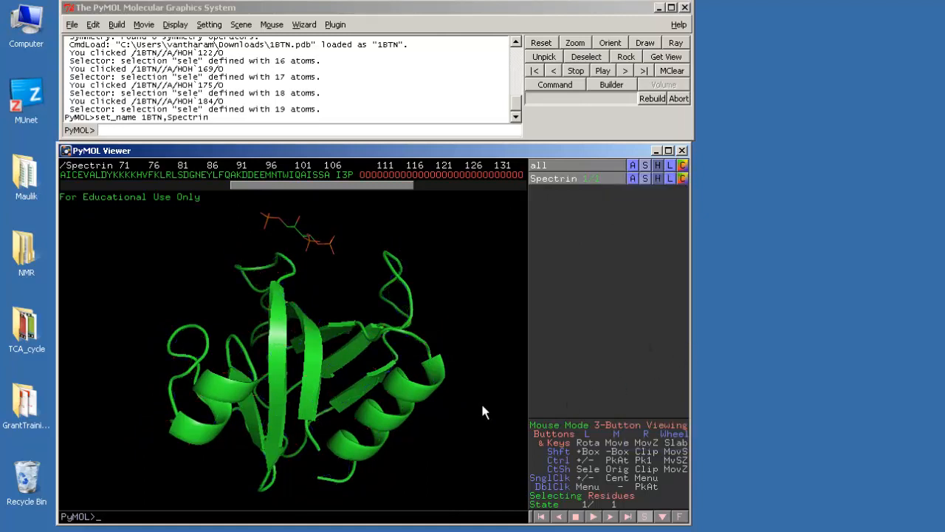
Select the I3P ligand above the protein and rename the resulting selection to IP3
left_click_drag(482, 406, 444, 353)
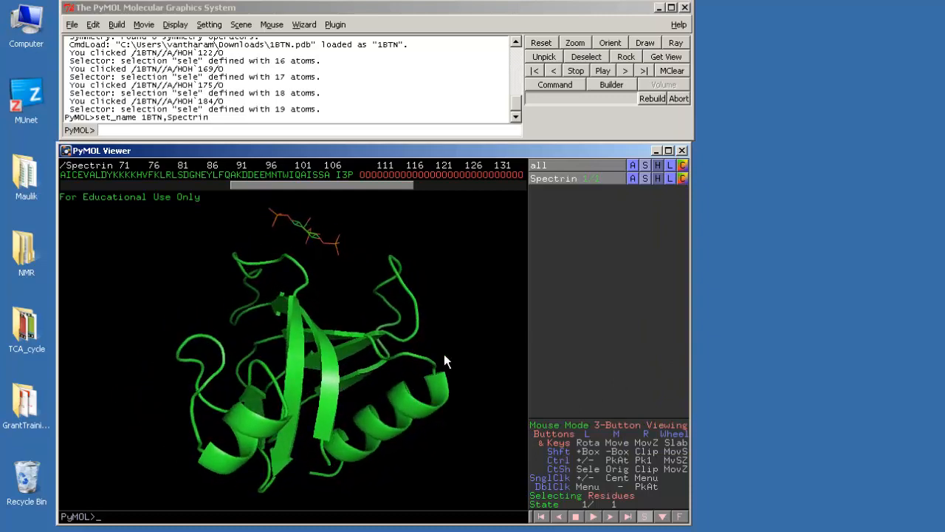
left_click_drag(361, 399, 301, 314)
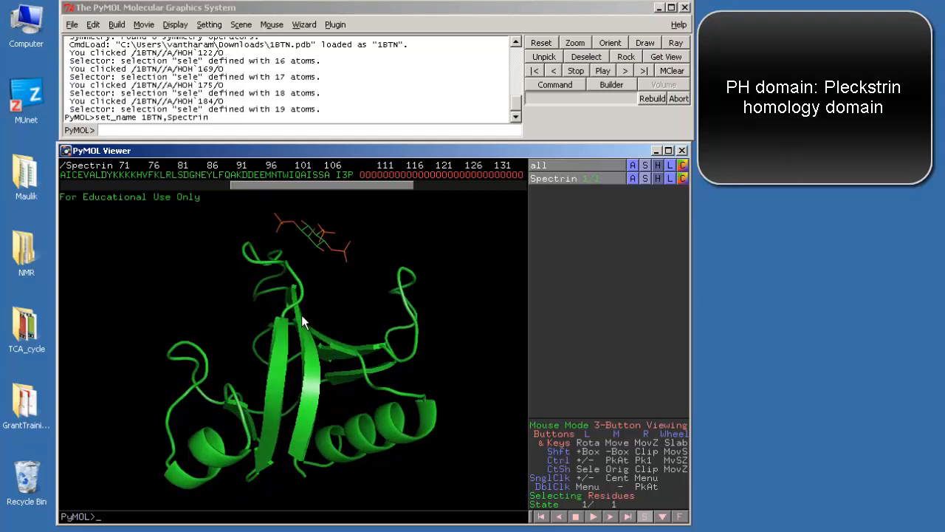
left_click(311, 240)
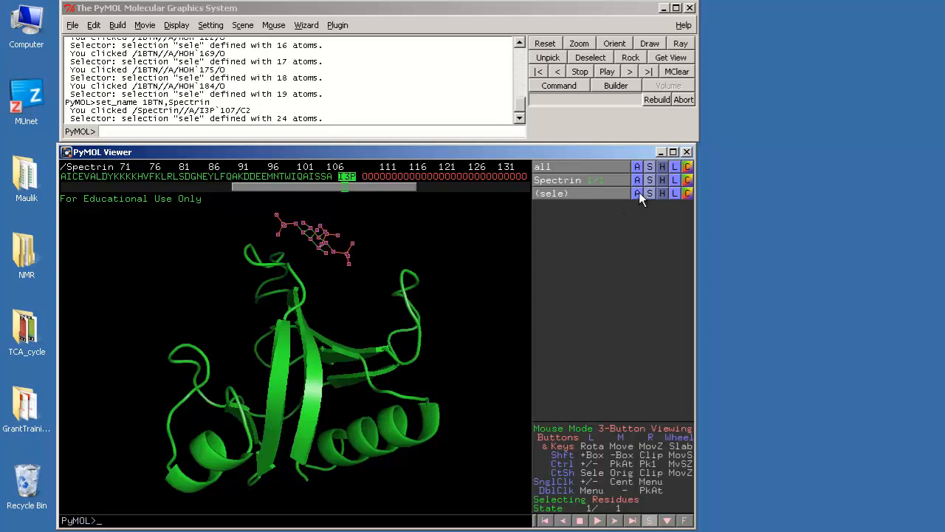
left_click(638, 193)
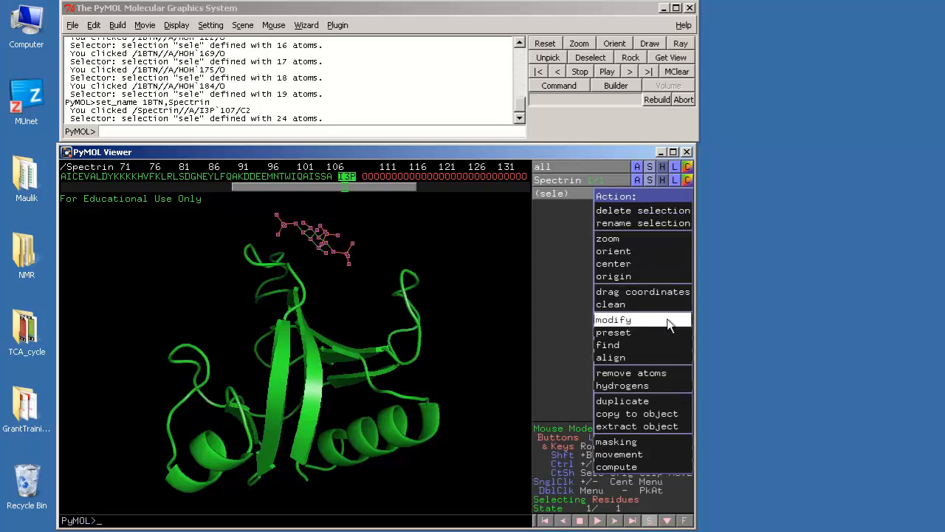
mouse_move(667, 323)
left_click(652, 224)
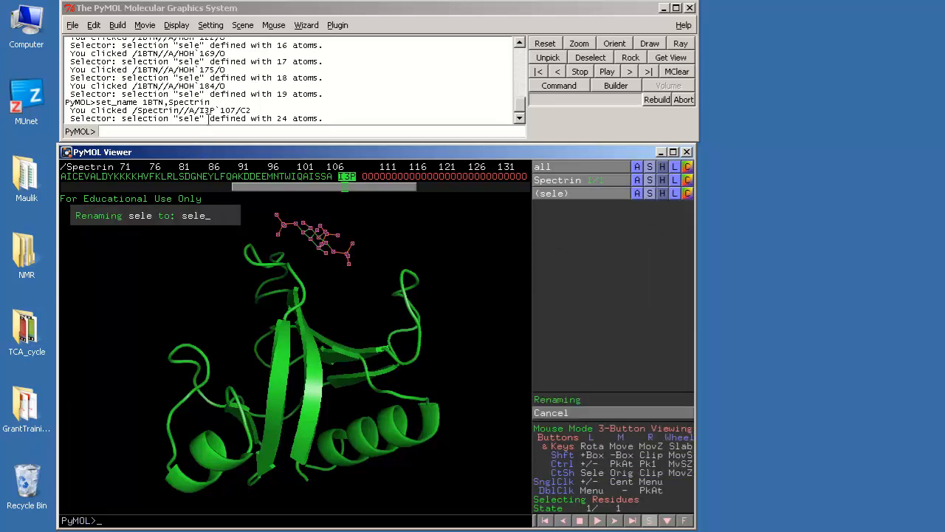
left_click_drag(200, 111, 214, 115)
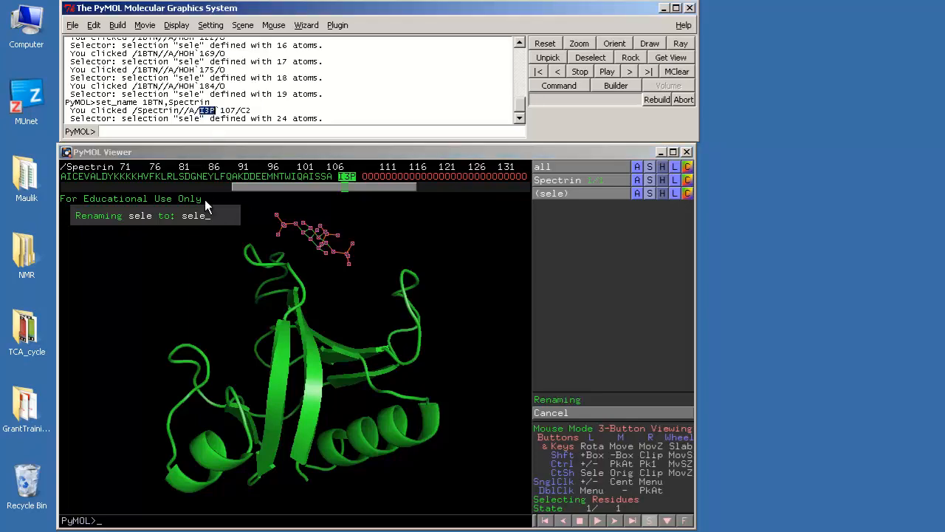
left_click(220, 214)
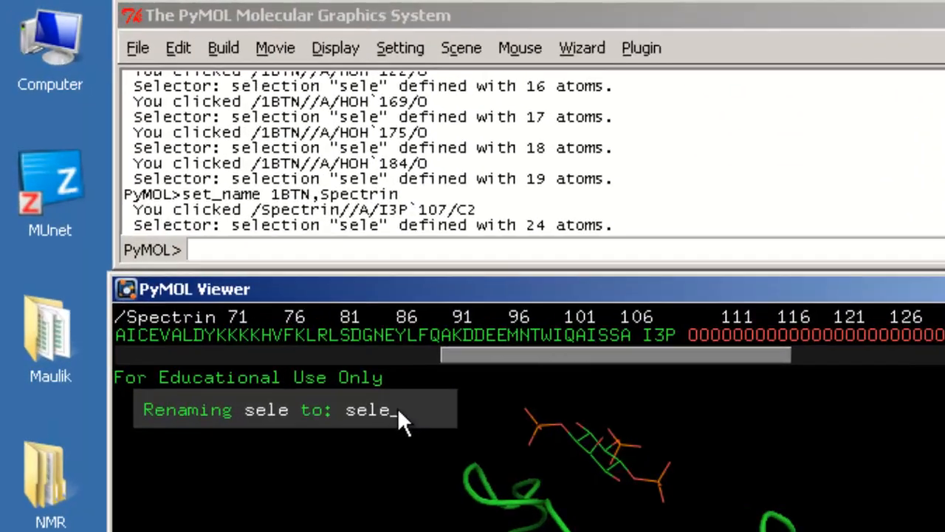
type("IP3")
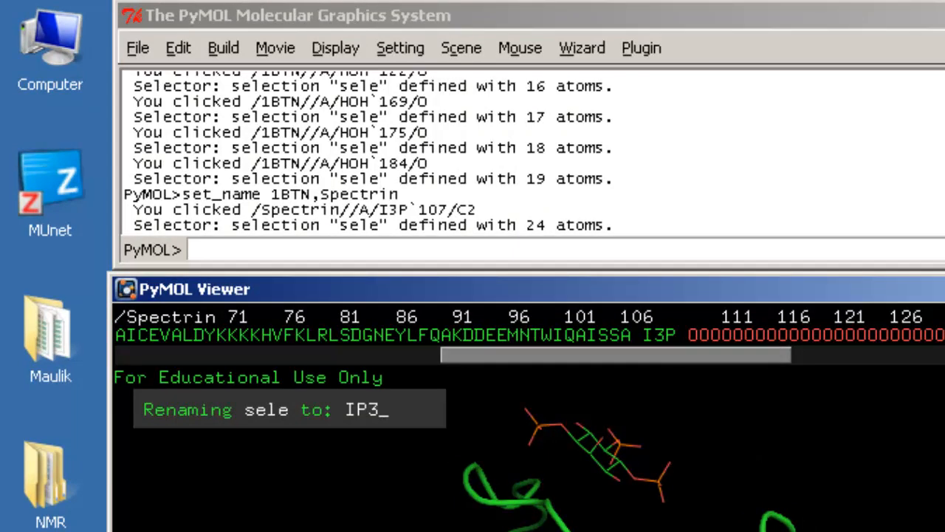
key("Return")
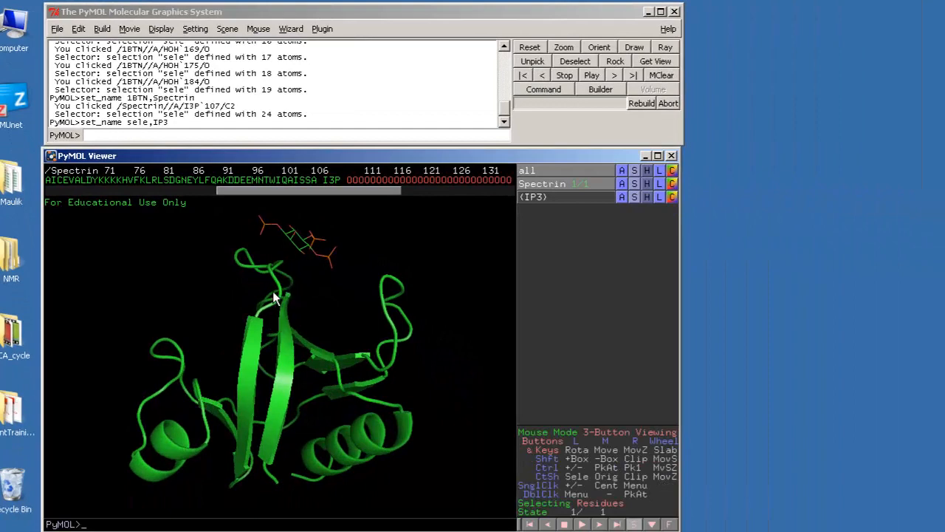
Color the Spectrin object by secondary structure with red helices, yellow sheets and green loops
left_click_drag(273, 297, 292, 374)
mouse_move(333, 407)
left_mouse_down()
mouse_move(315, 412)
mouse_move(359, 408)
mouse_move(333, 423)
mouse_move(318, 415)
left_mouse_up()
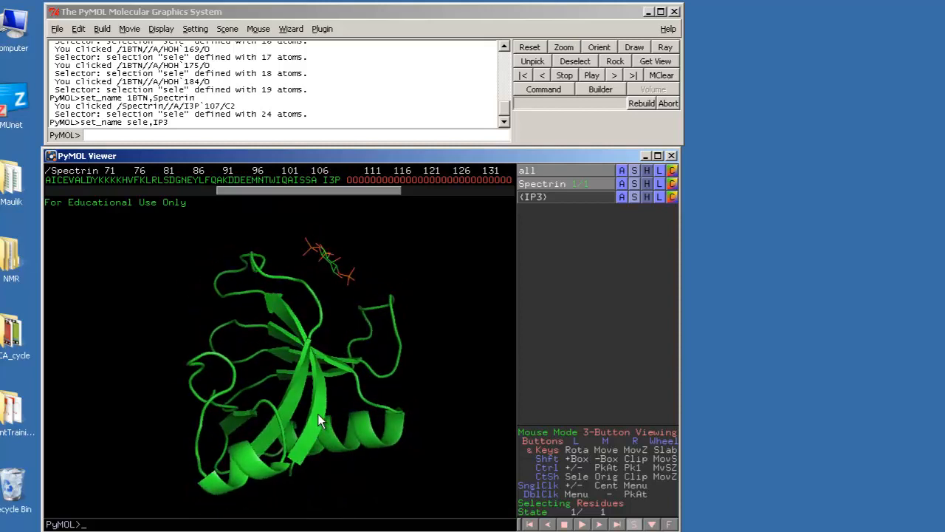
left_click(556, 186)
left_click(672, 184)
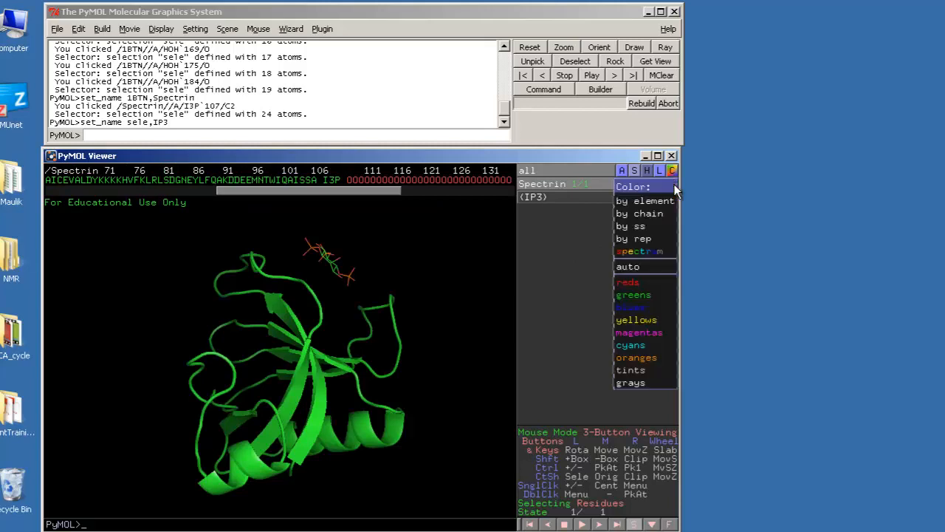
left_click(675, 190)
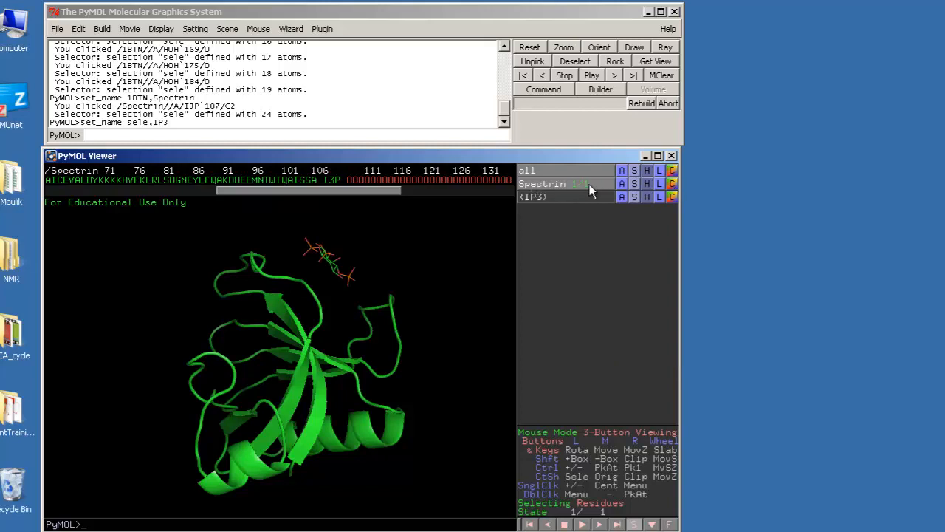
left_click(672, 186)
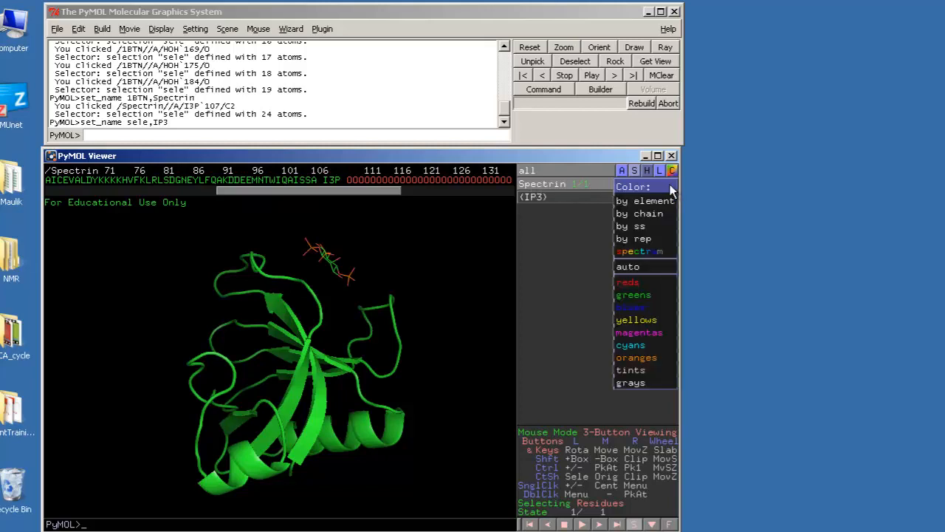
mouse_move(659, 226)
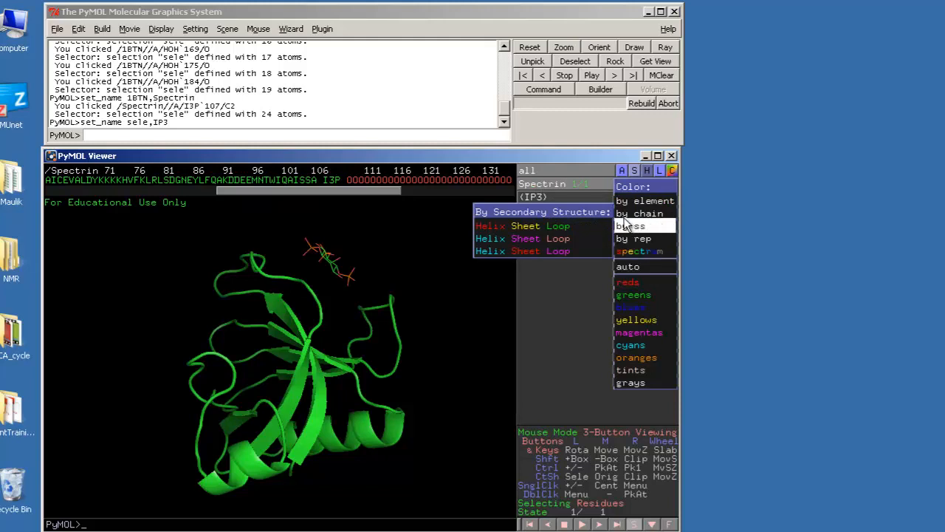
left_click(578, 228)
left_click_drag(386, 376, 320, 368)
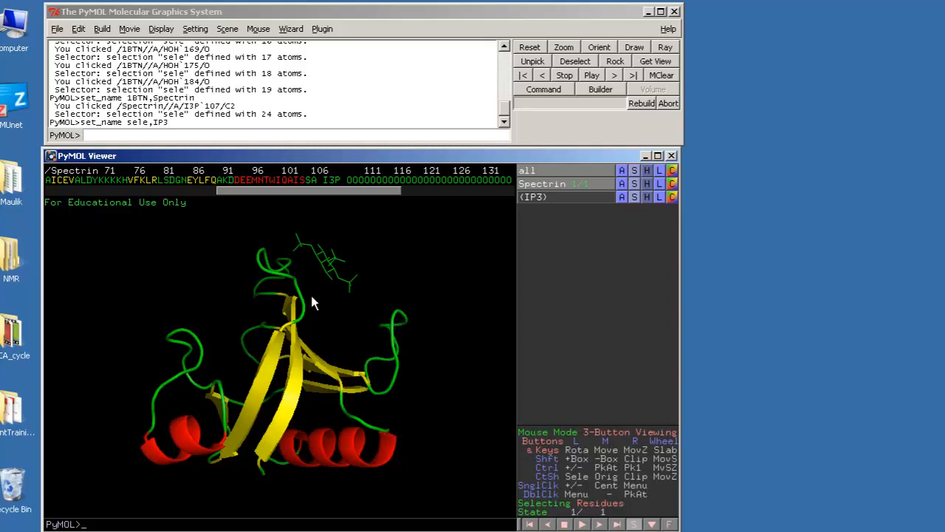
left_click_drag(311, 299, 283, 324)
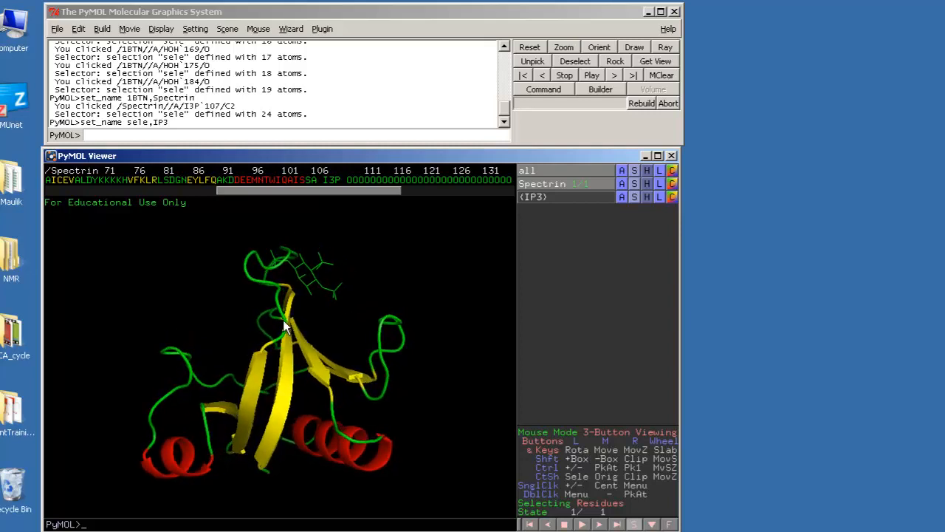
left_click(304, 284)
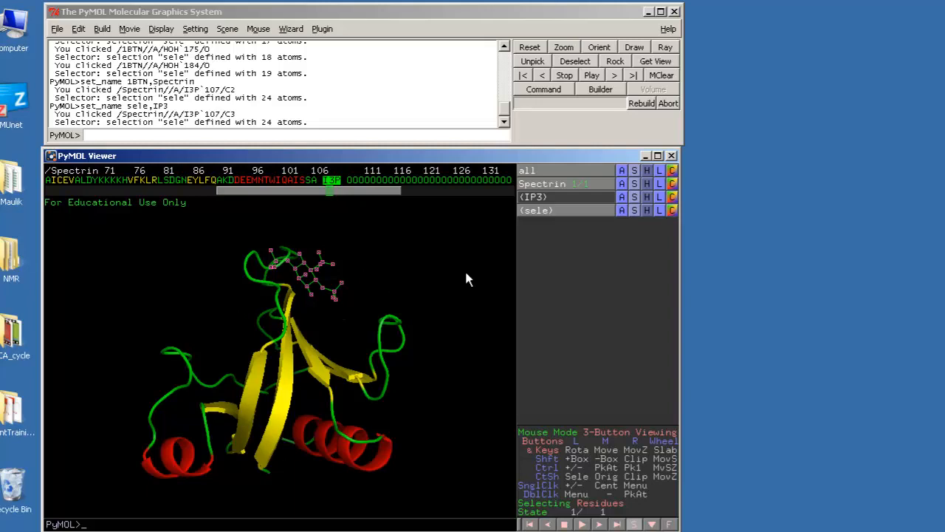
left_click(622, 211)
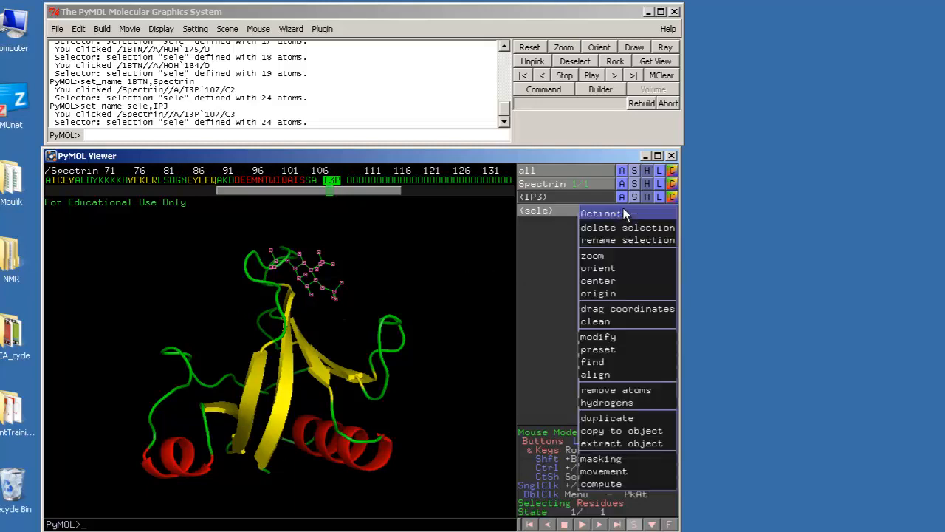
left_click(625, 229)
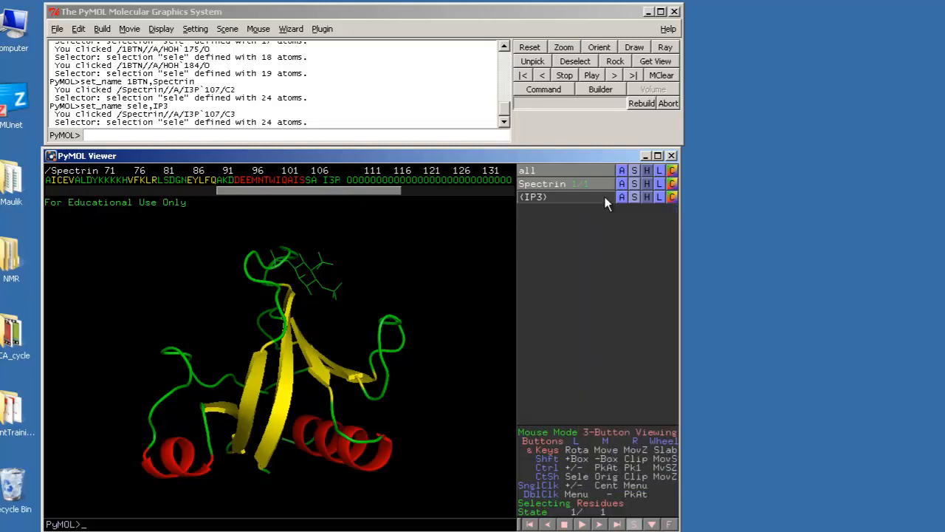
Show the IP3 selection as sticks and color it by element with cyan carbons
left_click(635, 198)
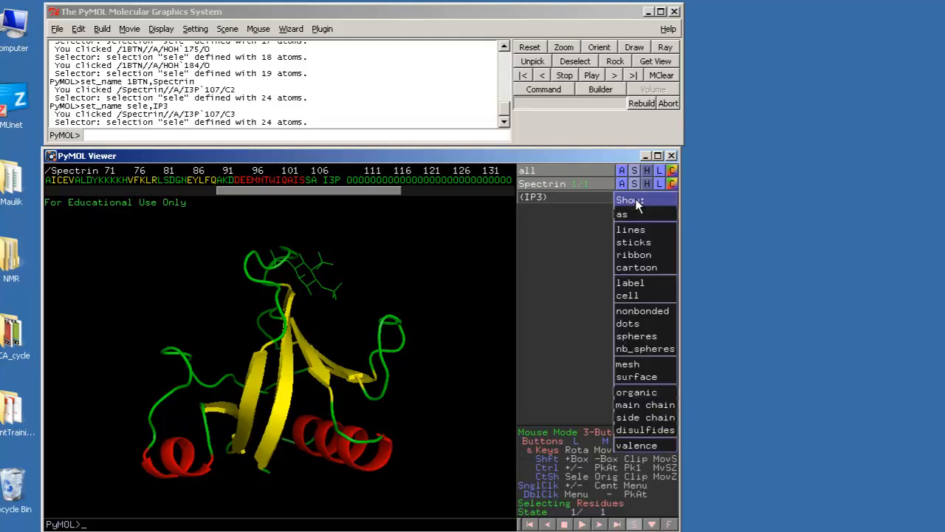
left_click(643, 244)
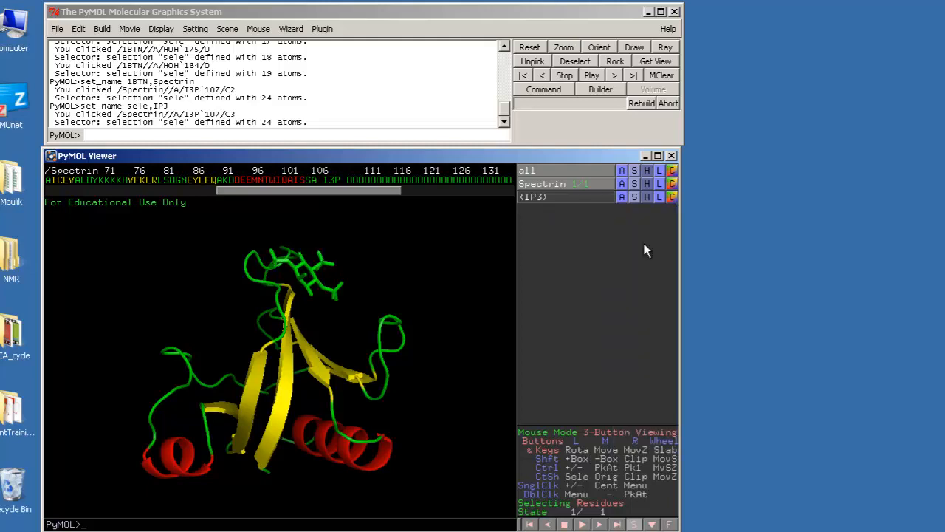
left_click(672, 197)
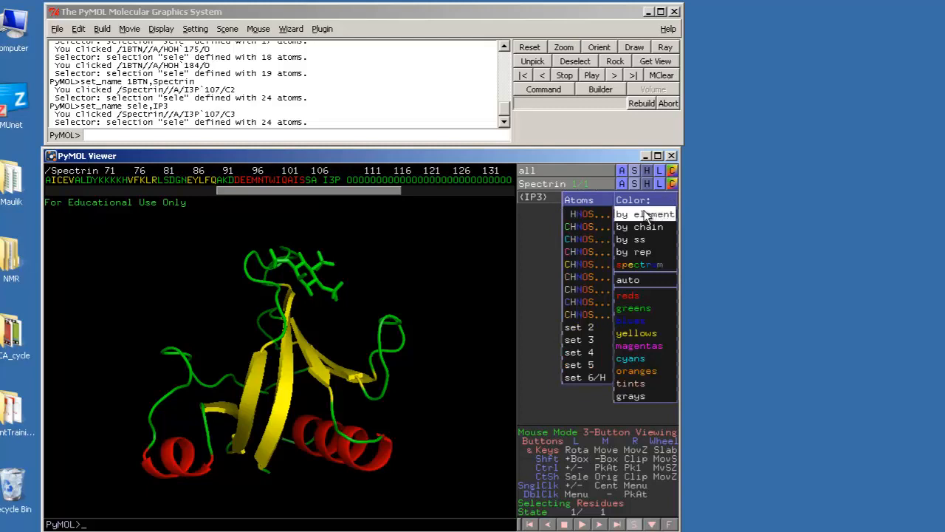
left_click(587, 239)
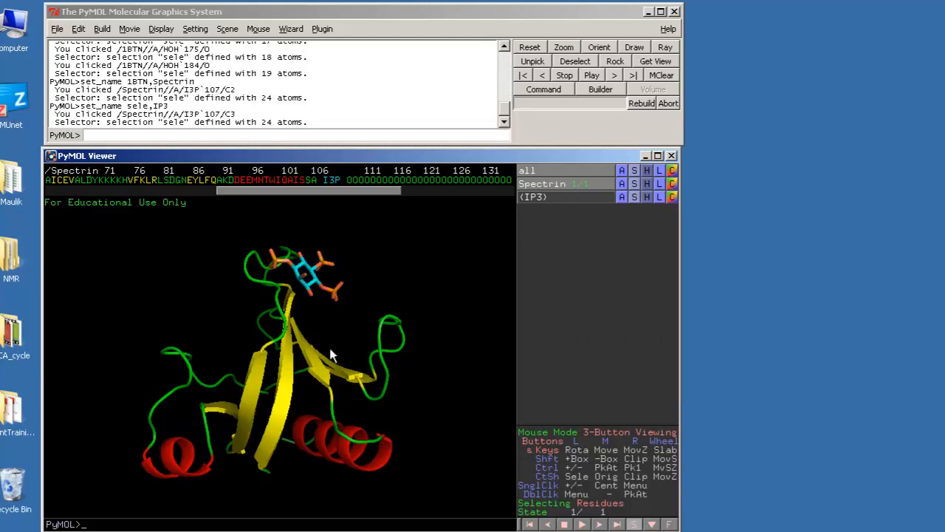
Examine the colored protein from several sides and inspect the IP3 ligand and its surrounding loops up close
left_click_drag(330, 354, 264, 379)
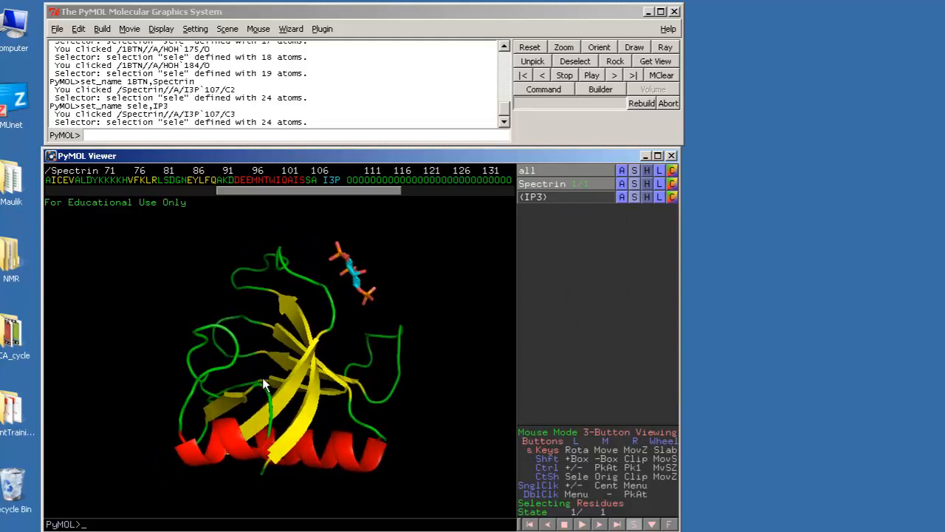
right_click_drag(262, 377, 312, 302)
left_click(313, 302)
middle_click_drag(312, 302, 313, 276)
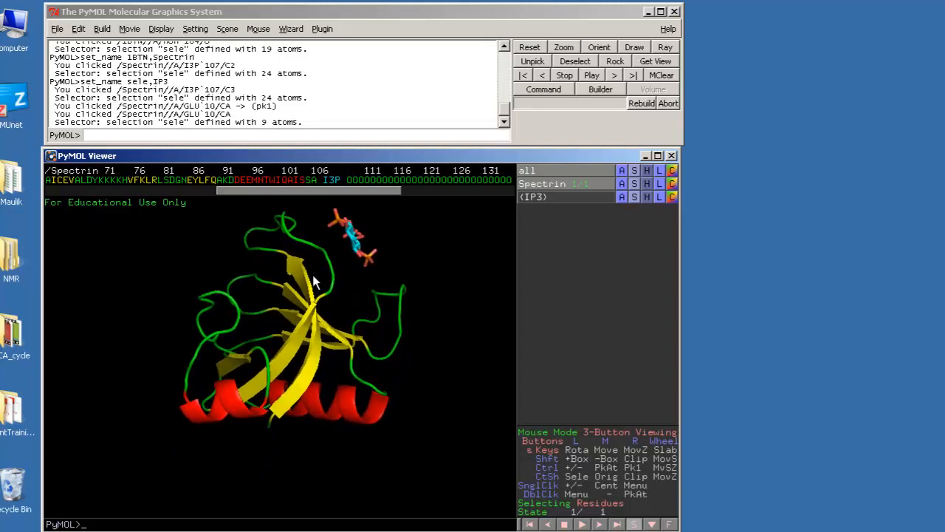
right_click_drag(313, 280, 298, 403)
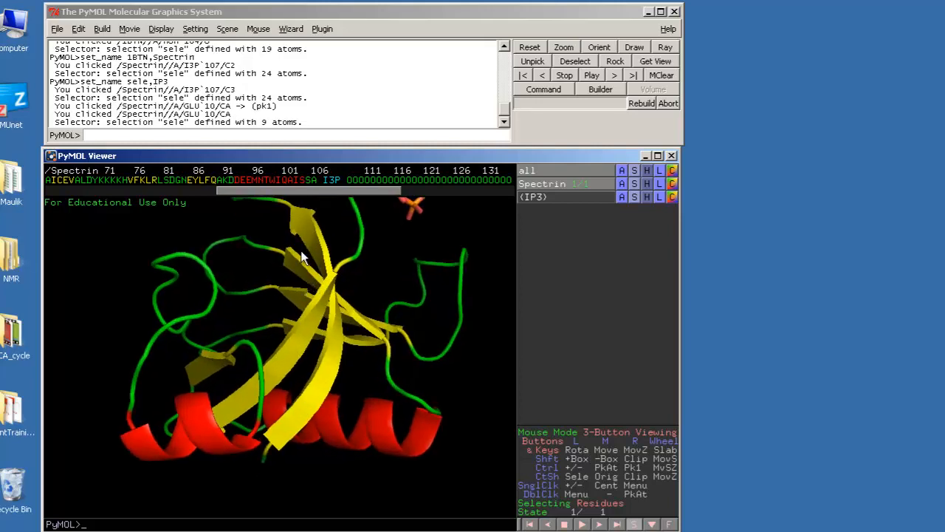
middle_click_drag(243, 254, 260, 358)
right_click_drag(260, 358, 310, 401)
left_click_drag(311, 353, 324, 369)
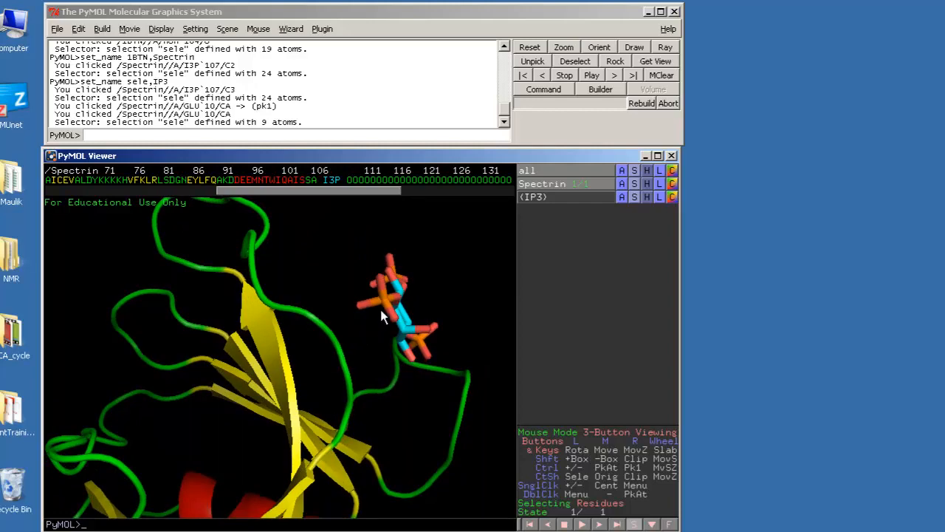
left_click_drag(372, 311, 328, 319)
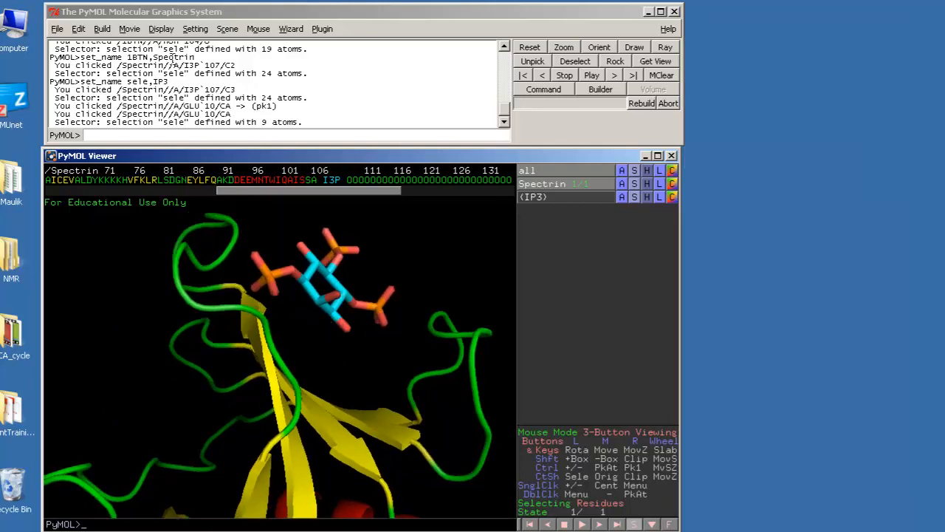
Measure the distance from ligand atom I3P 107 O11 to the SER 22 CA atom on the nearby loop with the Measurement wizard
double_click(191, 65)
left_click(294, 28)
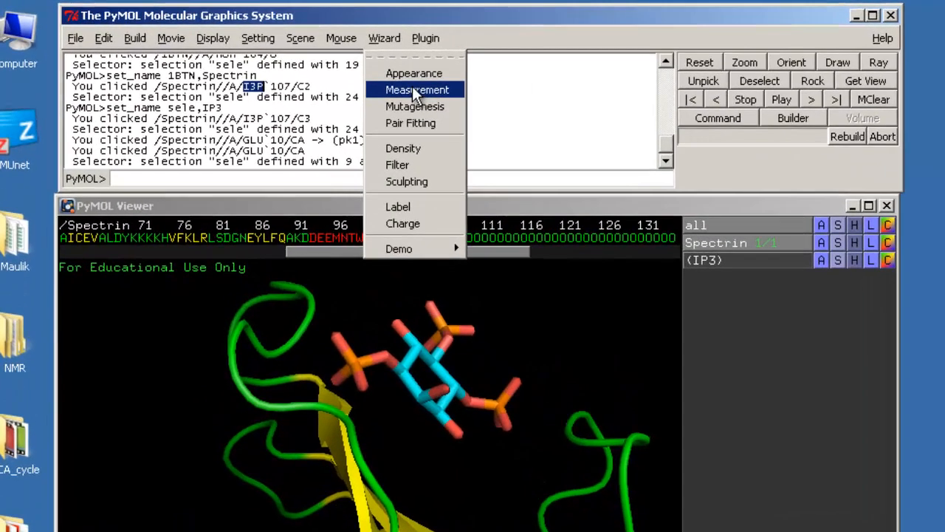
left_click(412, 90)
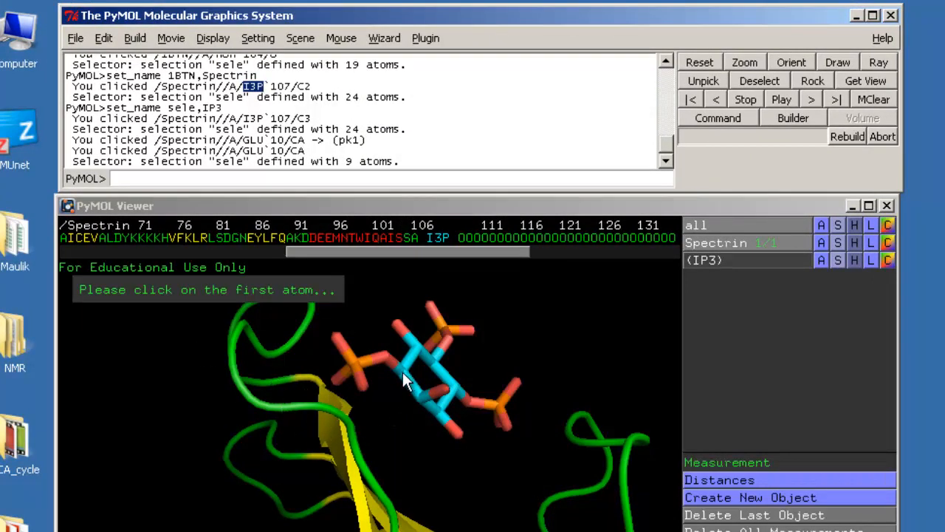
left_click(362, 385)
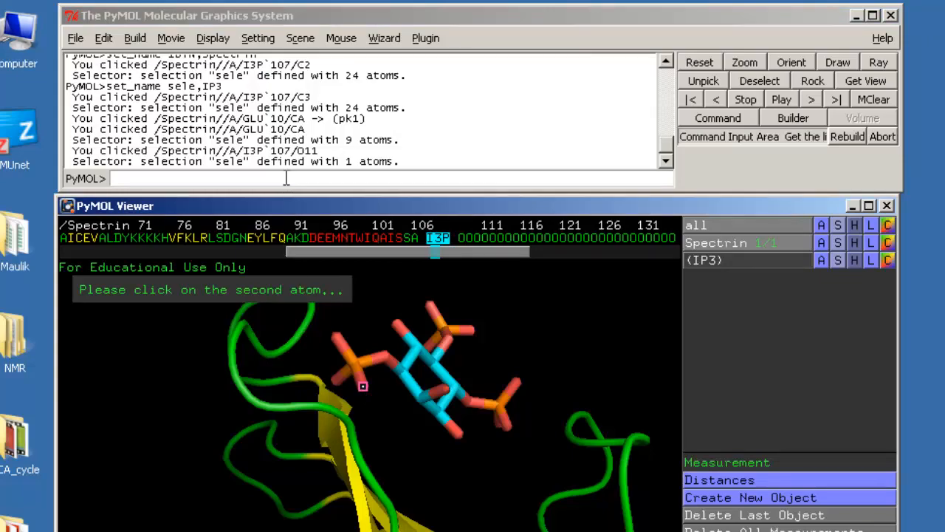
left_click(303, 153)
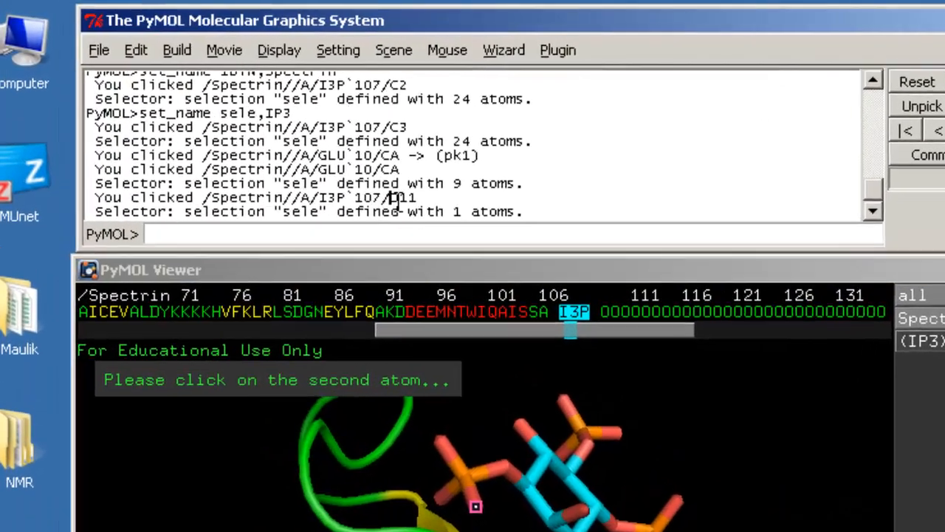
double_click(400, 197)
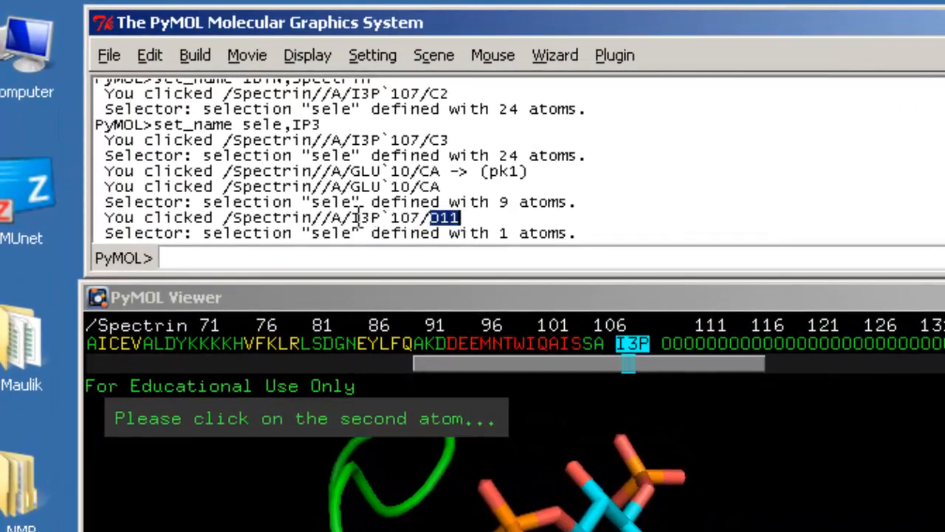
left_click(358, 217)
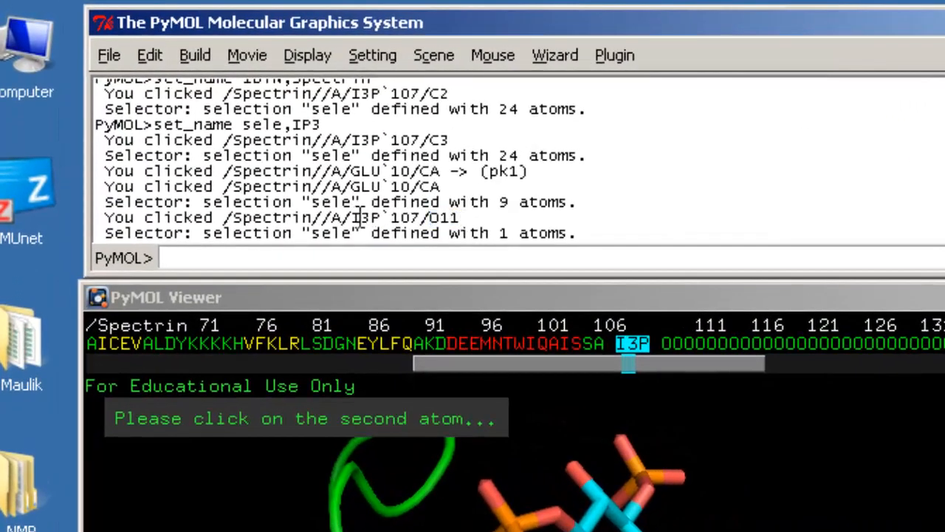
double_click(360, 217)
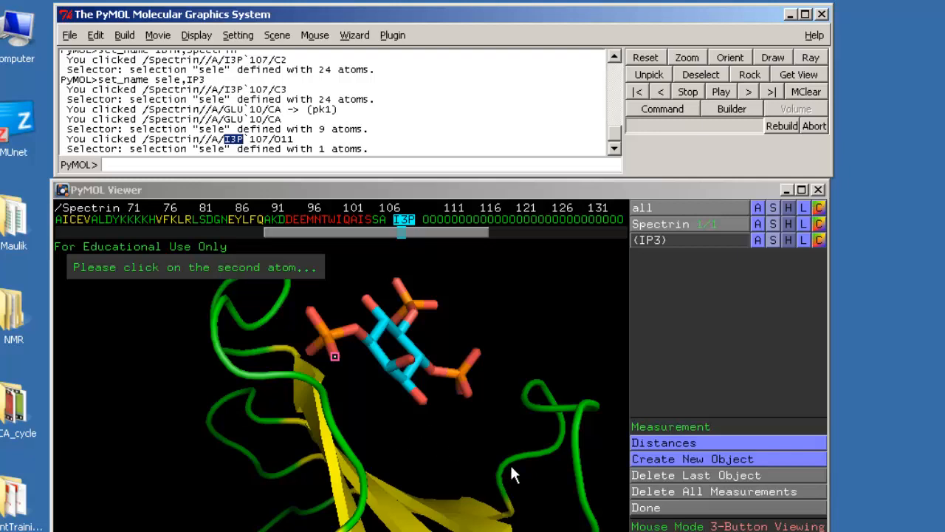
left_click(327, 411)
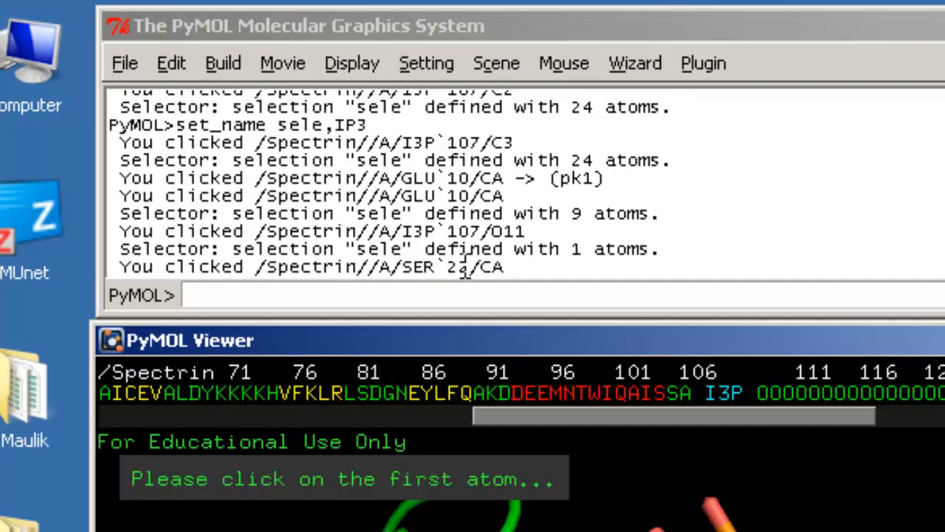
left_click_drag(480, 266, 494, 265)
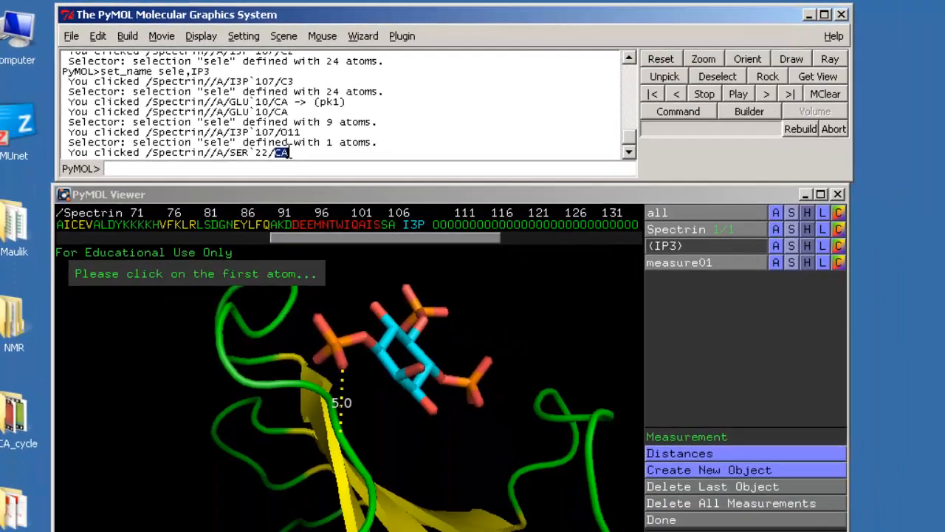
left_click_drag(429, 459, 453, 434)
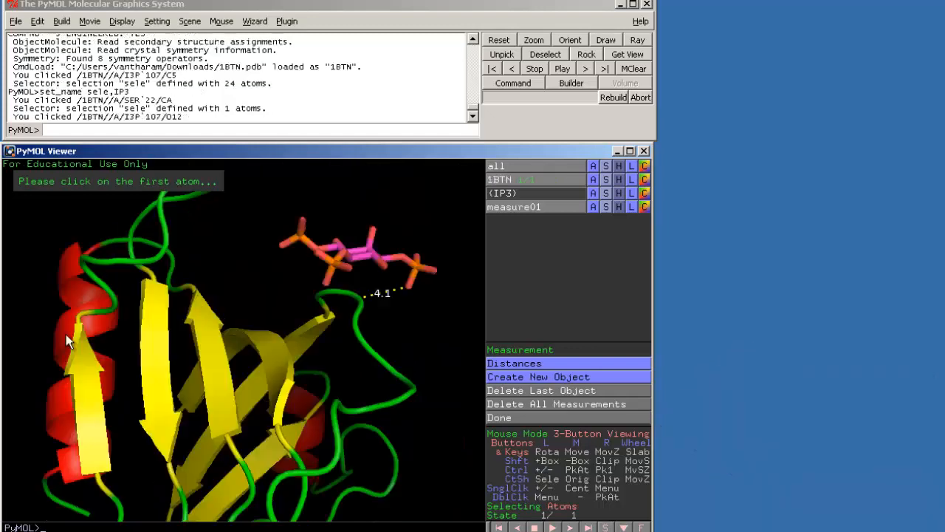
Measure the distance between the ASP 93 and ASN 97 CA atoms on the red helix and finish measuring
left_click_drag(66, 334, 203, 343)
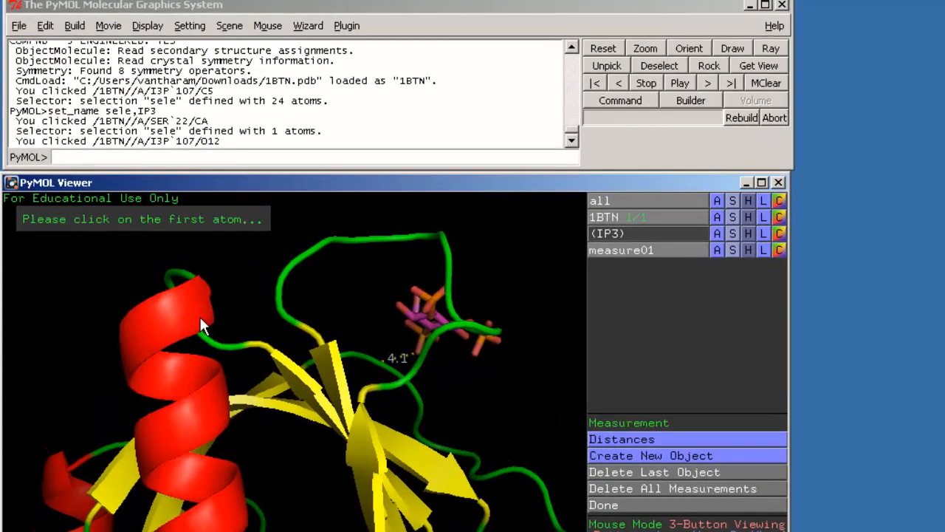
left_click(166, 268)
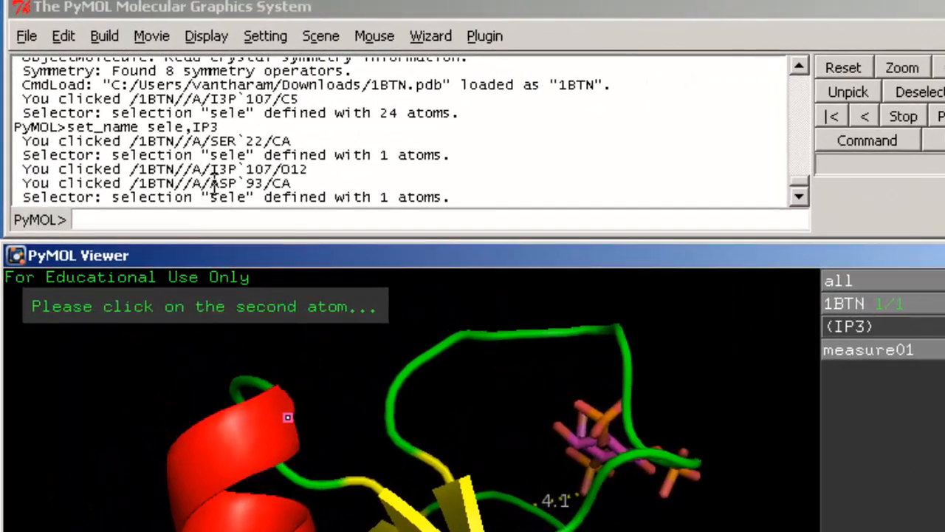
left_click_drag(212, 183, 263, 184)
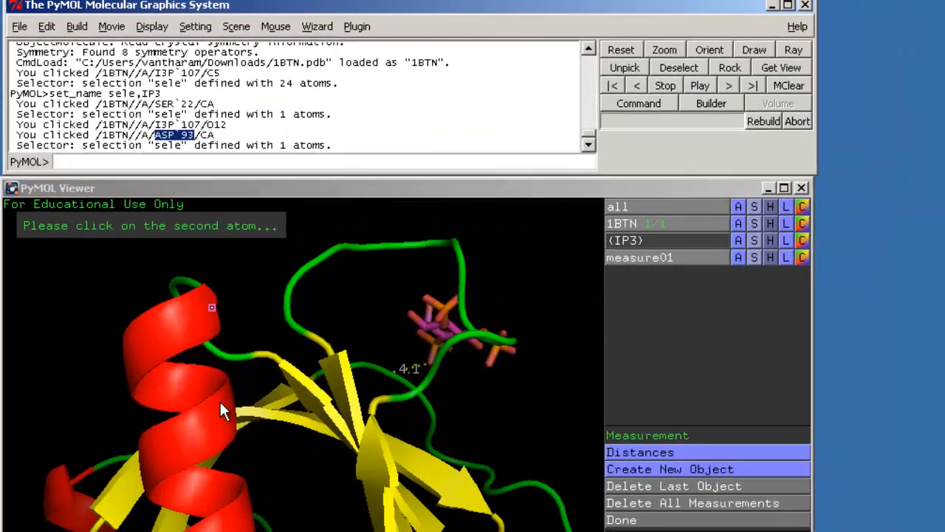
left_click(219, 400)
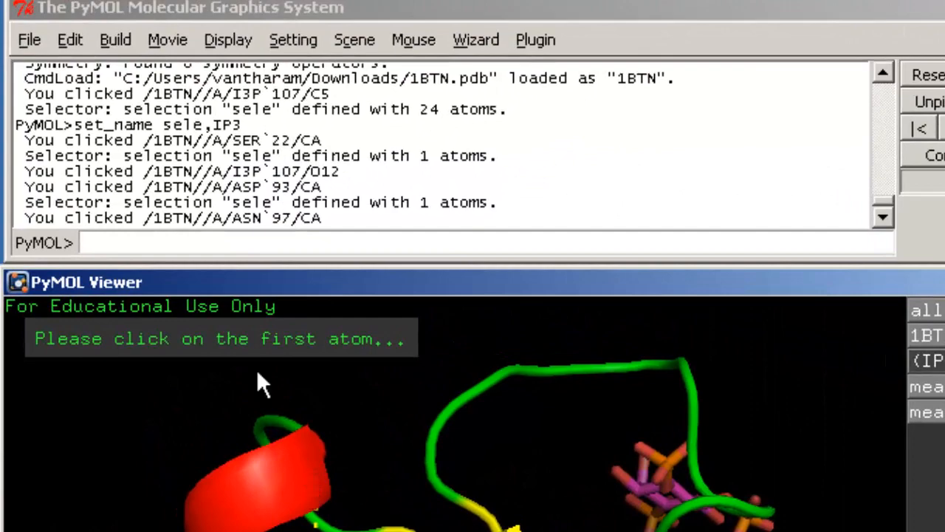
left_click_drag(232, 186, 294, 194)
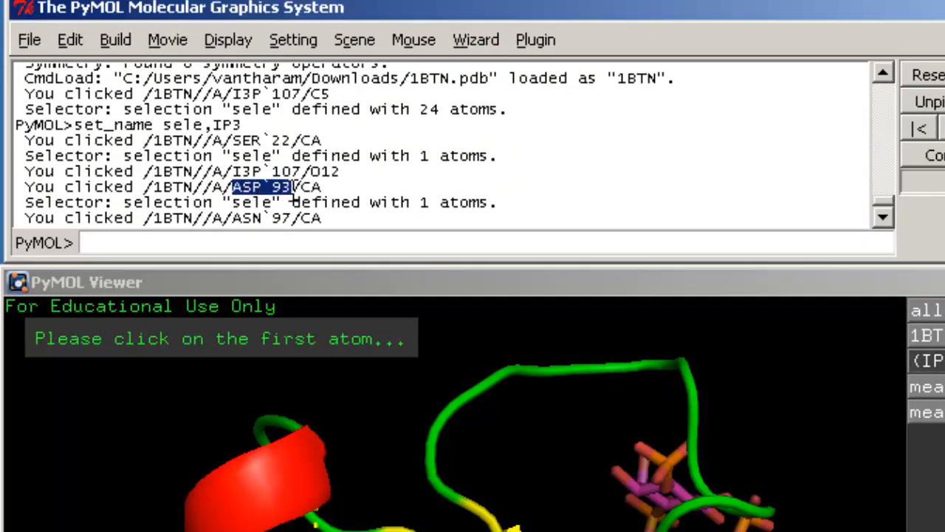
left_click_drag(243, 217, 291, 218)
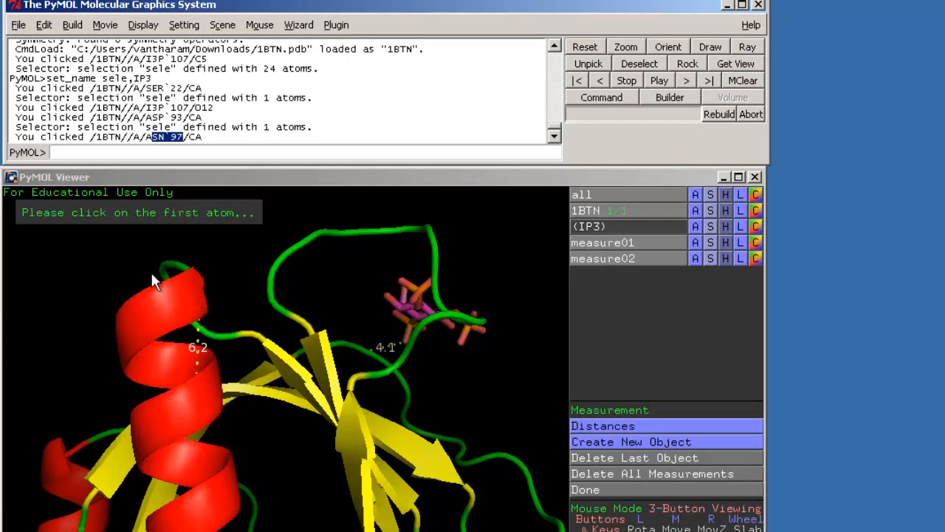
left_click(595, 491)
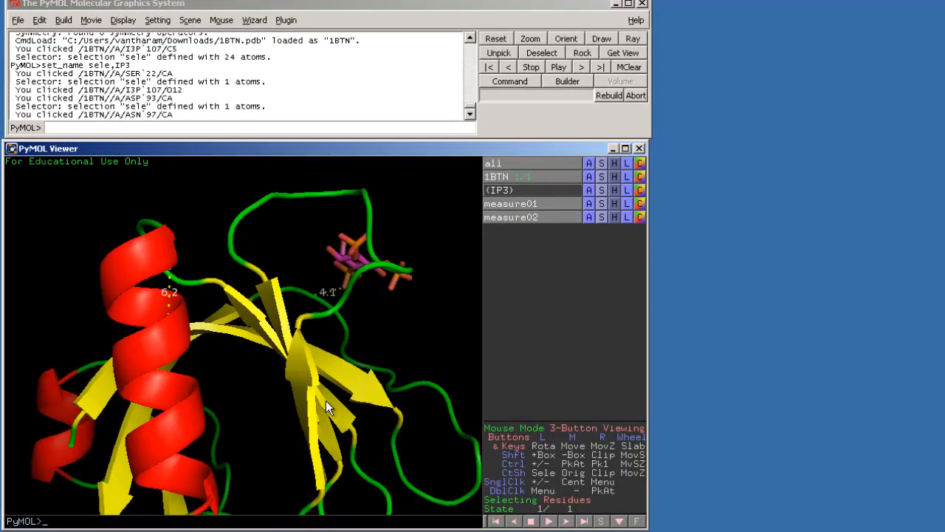
Select residue SER 22 on the loop beside the IP3 ligand and rename the selection to S22
left_click_drag(325, 400, 305, 356)
left_click_drag(394, 386, 378, 406)
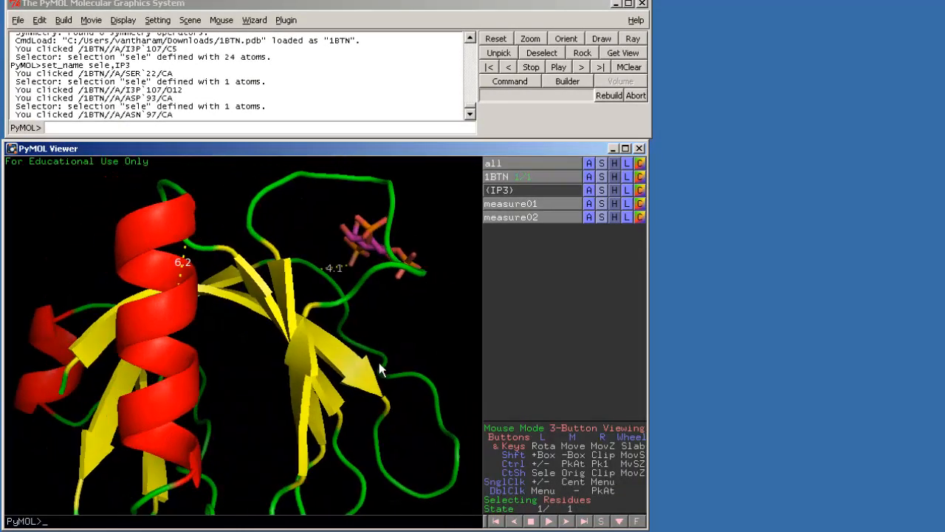
left_click_drag(381, 369, 315, 370)
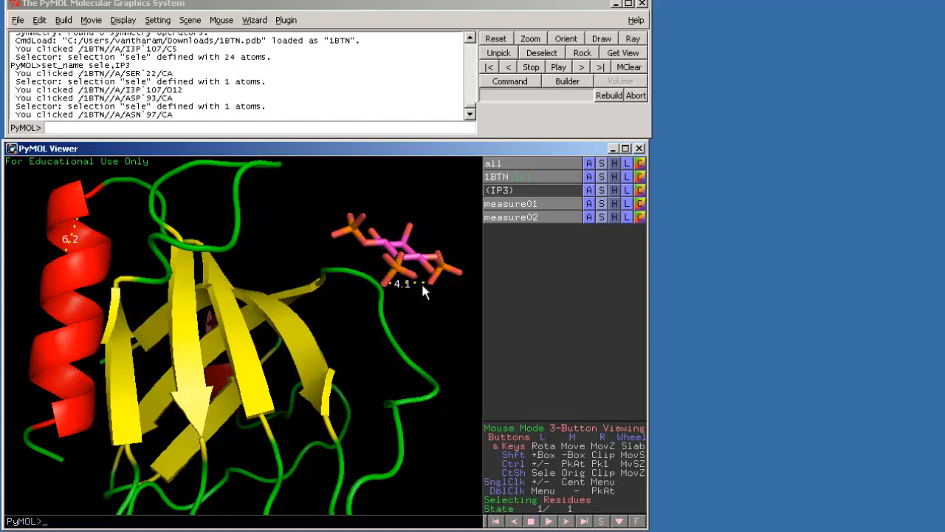
mouse_move(424, 291)
left_mouse_down()
mouse_move(393, 304)
mouse_move(405, 313)
mouse_move(410, 303)
left_mouse_up()
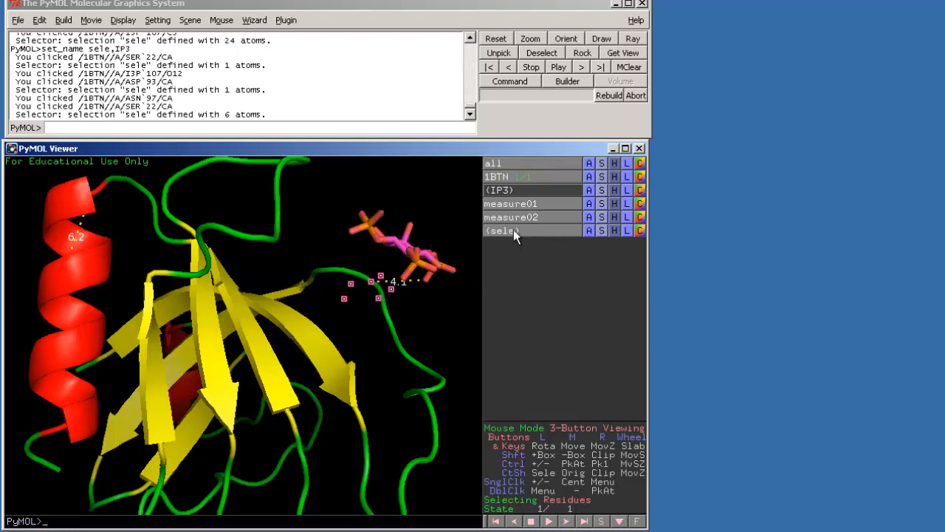
left_click(590, 231)
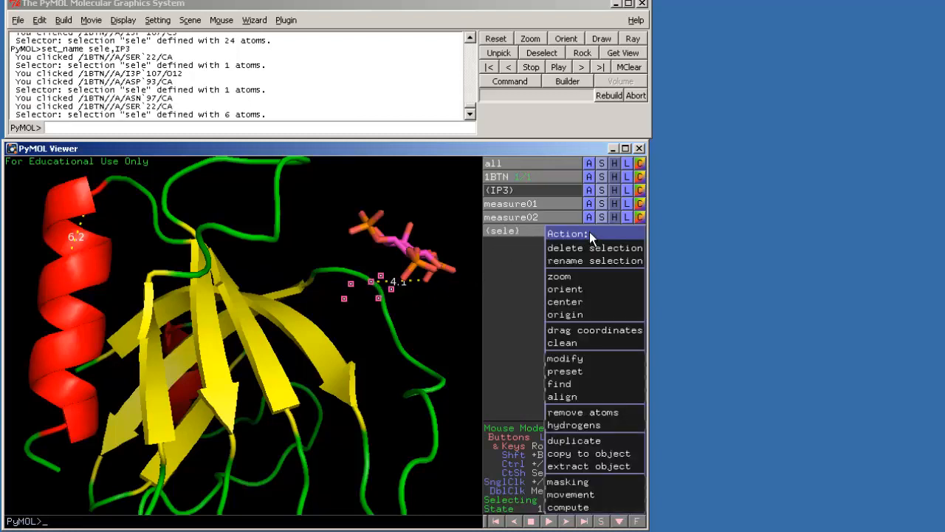
left_click(581, 262)
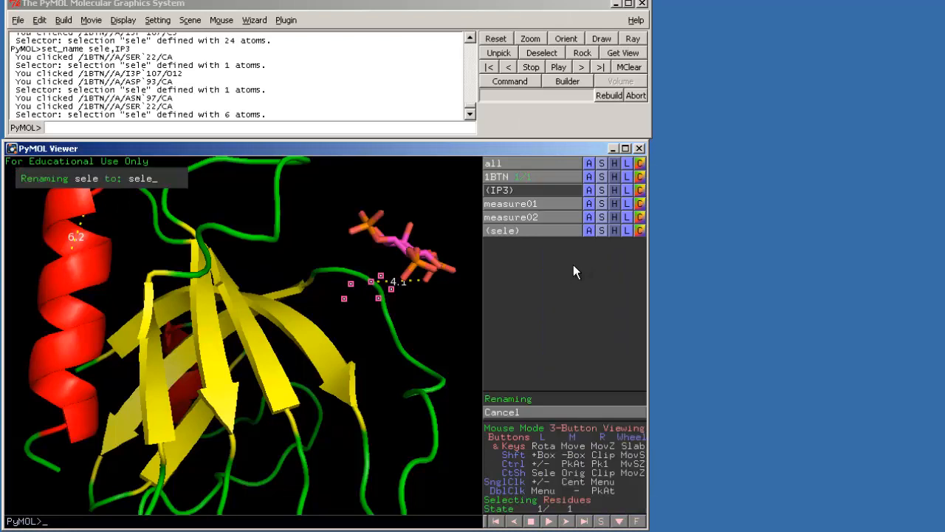
key("BackSpace")
key("BackSpace")
key("BackSpace")
key("BackSpace")
type("S22")
key("Return")
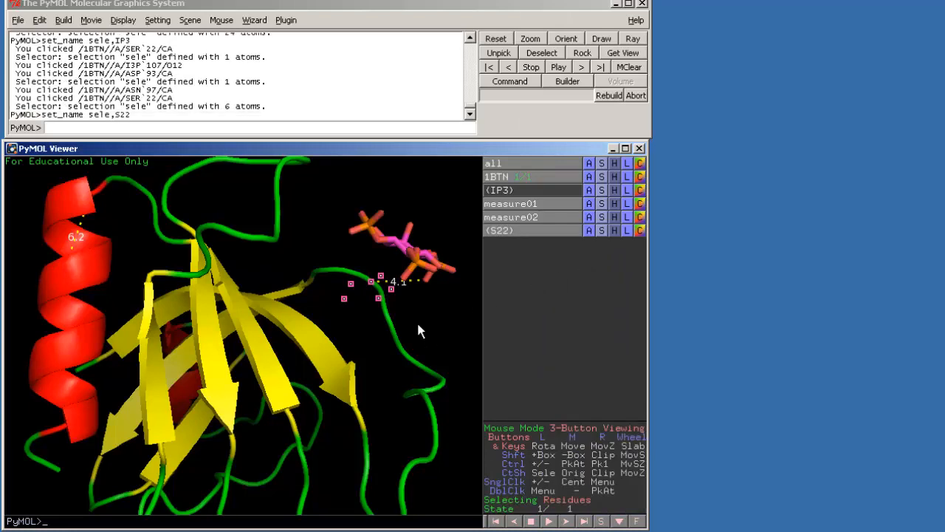
Show the S22 selection as sticks and color it by element with green carbons
left_click(417, 325)
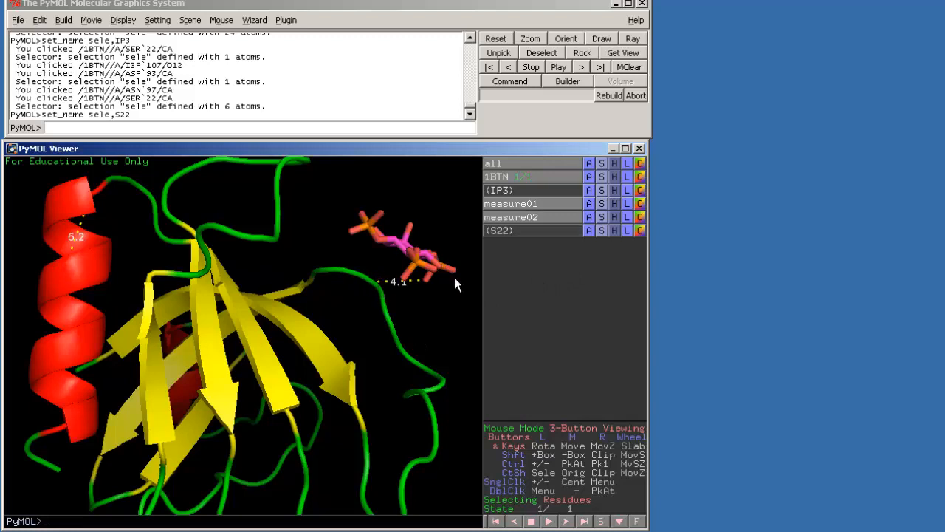
left_click(603, 230)
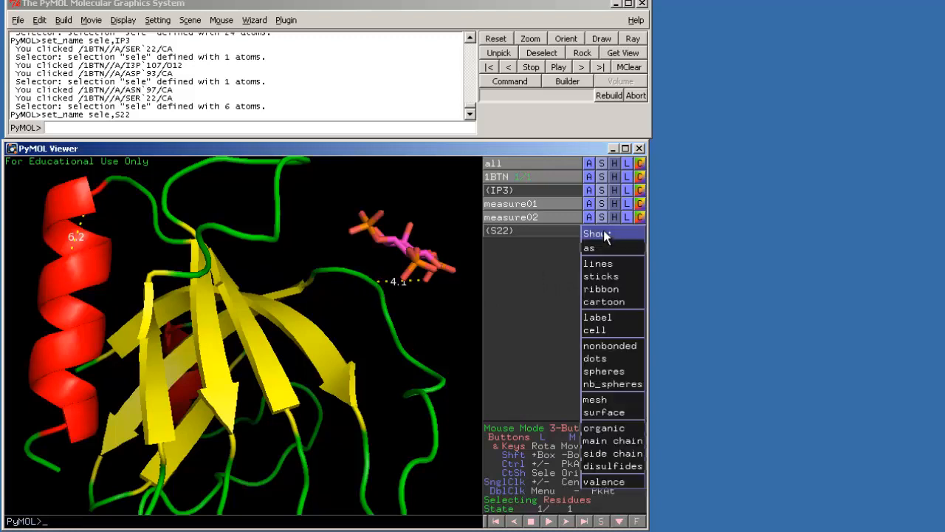
left_click(604, 277)
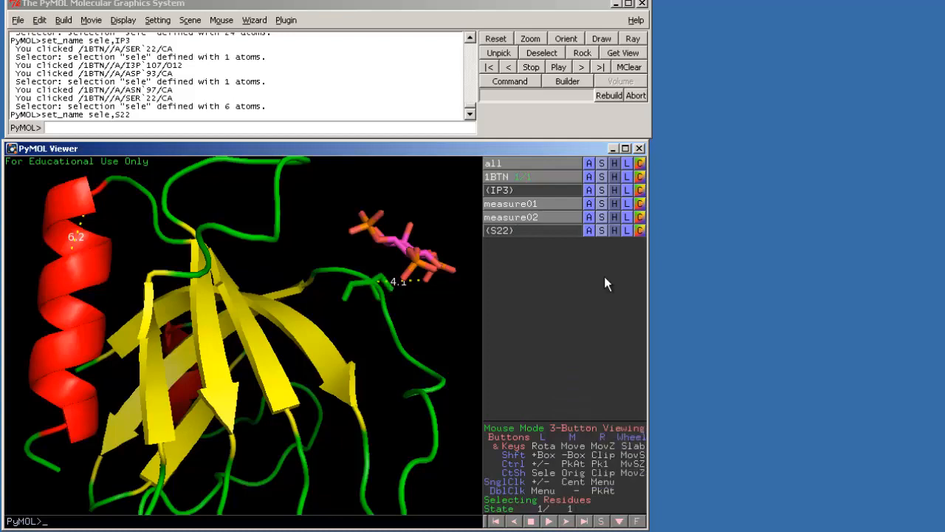
left_click_drag(403, 322, 364, 314)
left_click(642, 232)
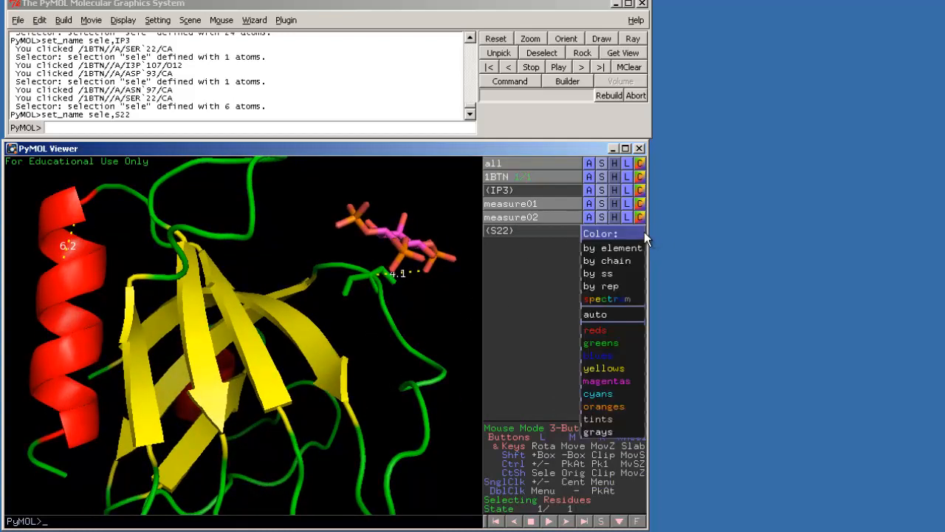
mouse_move(632, 247)
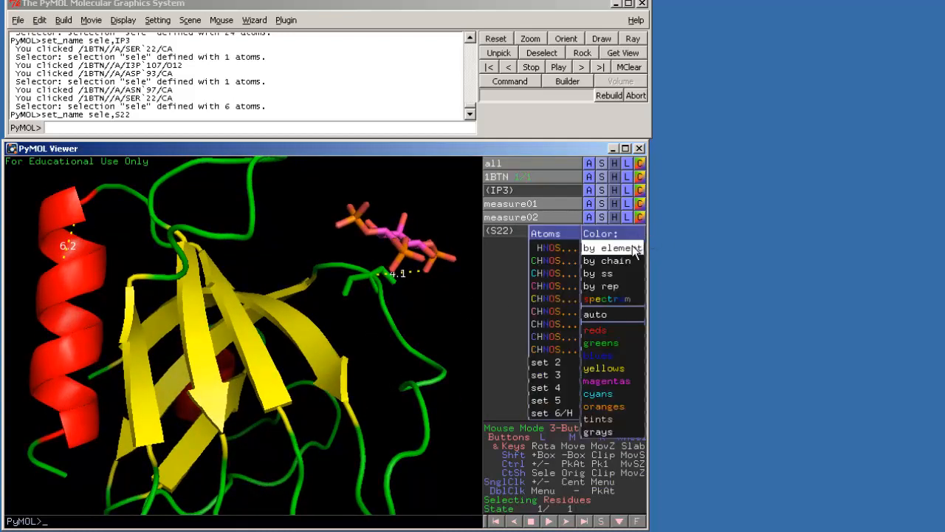
left_click(550, 260)
Label the ligand's O12 atom and the SER 22 CA atom with residue name and number using the Label wizard
left_click_drag(347, 343, 369, 260)
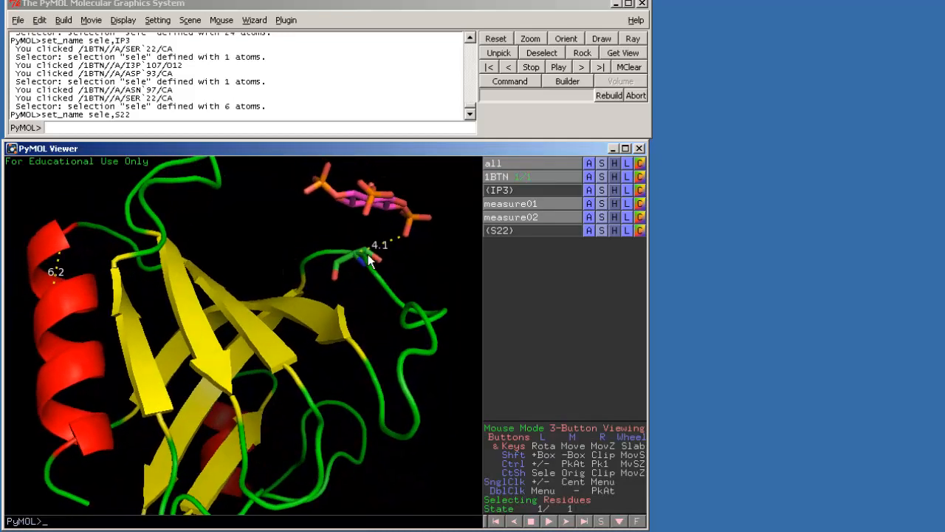
right_click_drag(362, 288, 362, 319)
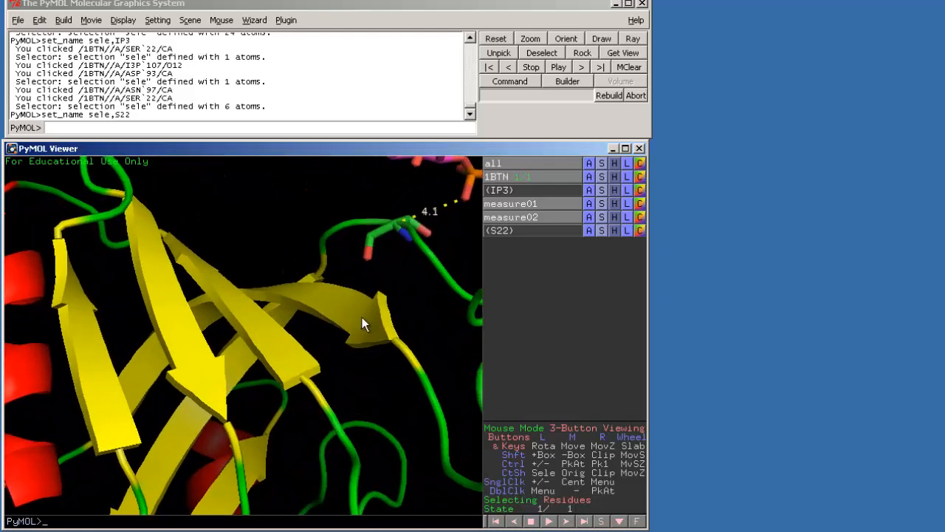
middle_click_drag(353, 274, 299, 389)
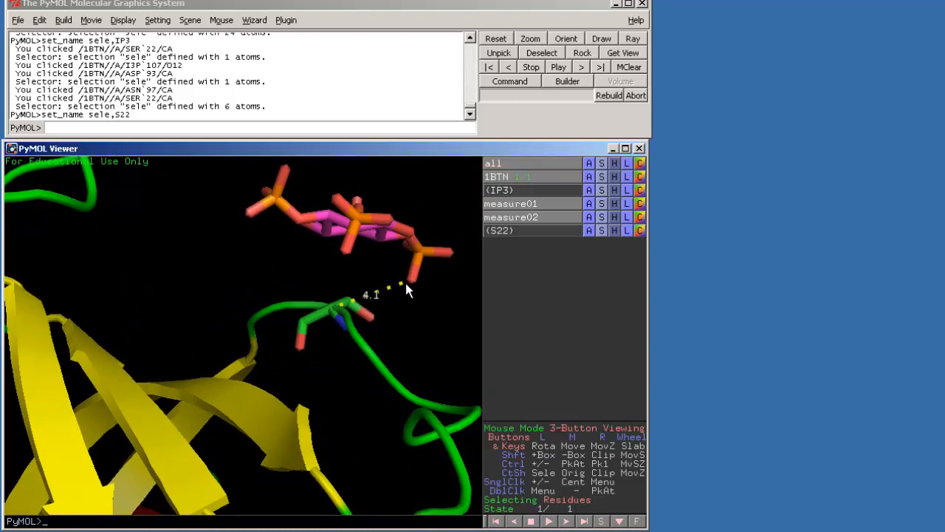
left_click(255, 20)
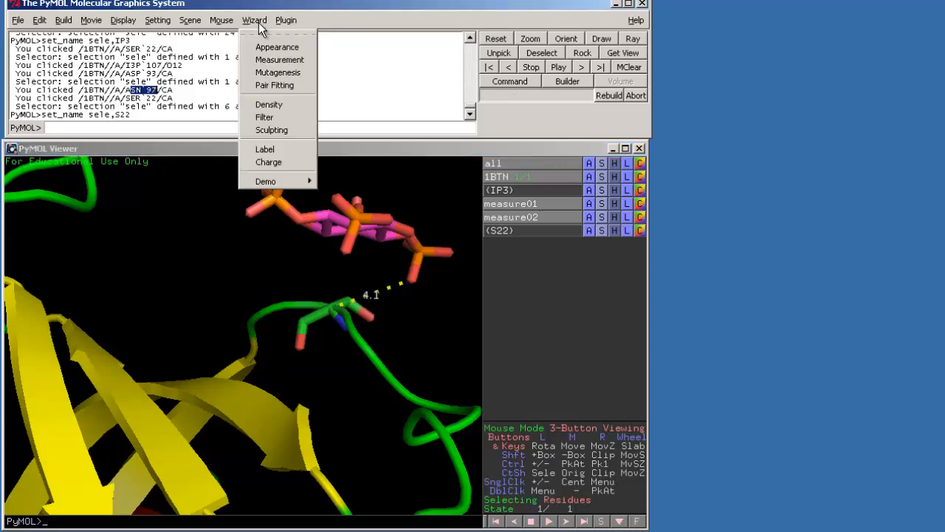
left_click(291, 148)
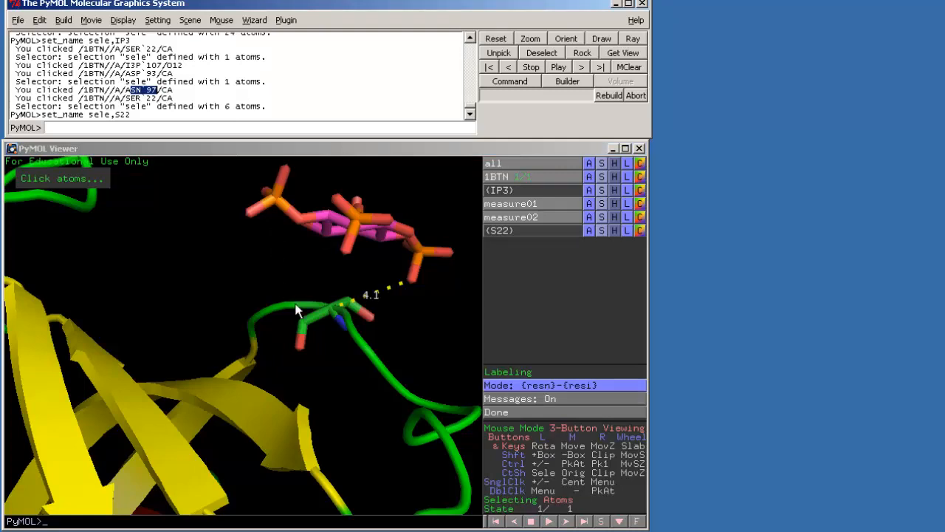
left_click(411, 281)
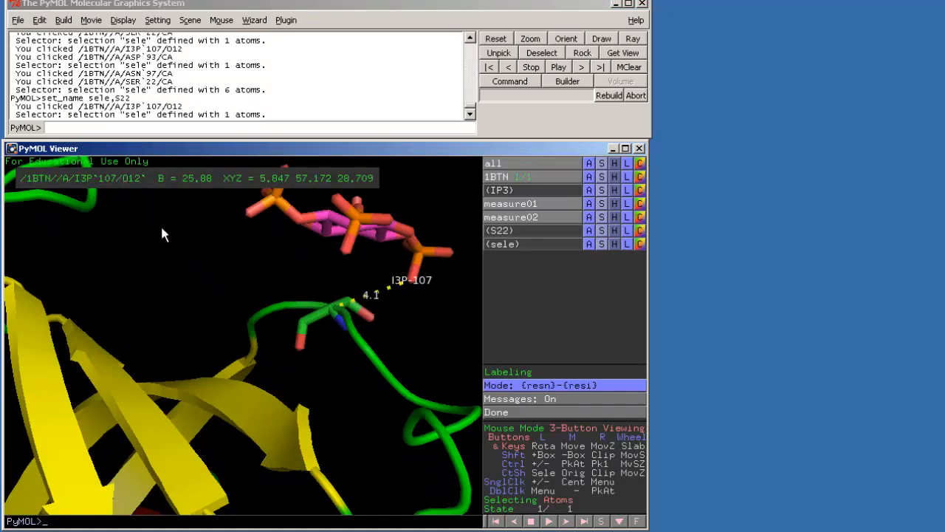
left_click(332, 306)
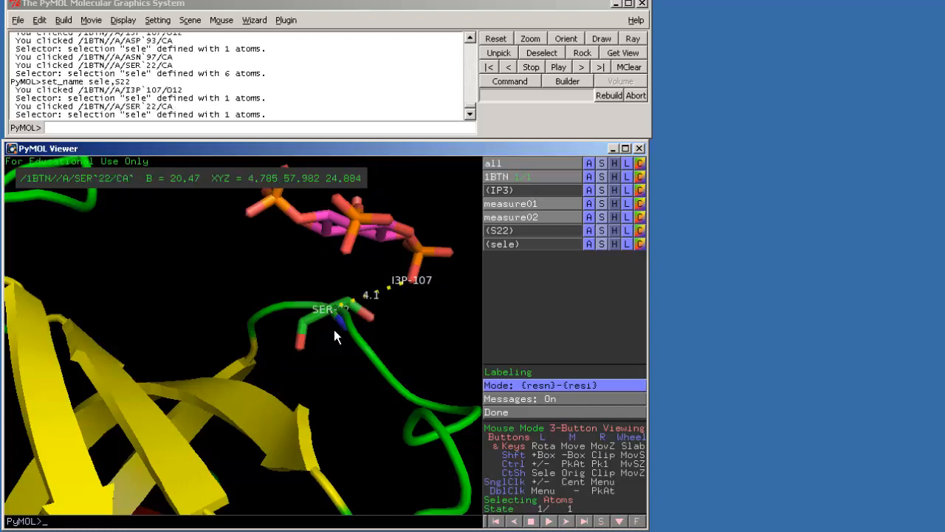
Start the Measurement wizard and set its mode to Dihedrals
left_click_drag(334, 330, 320, 346)
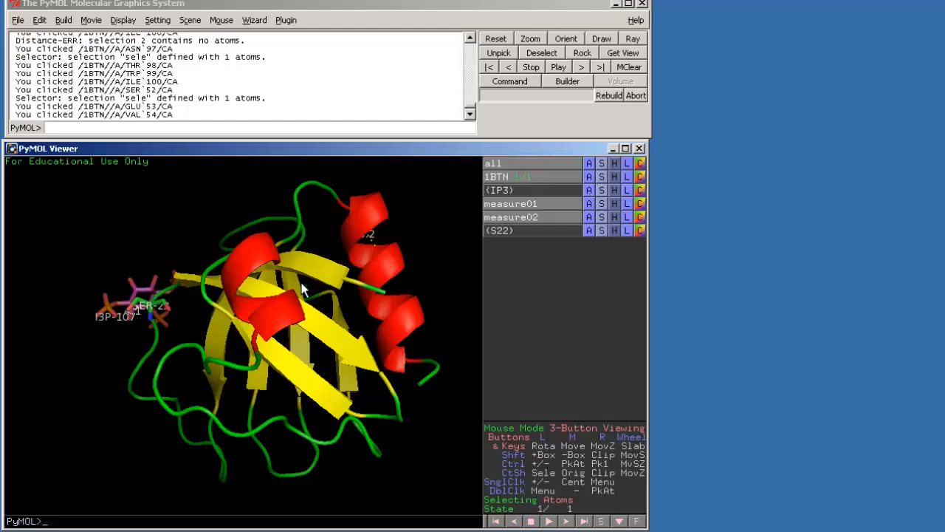
left_click_drag(303, 290, 306, 315)
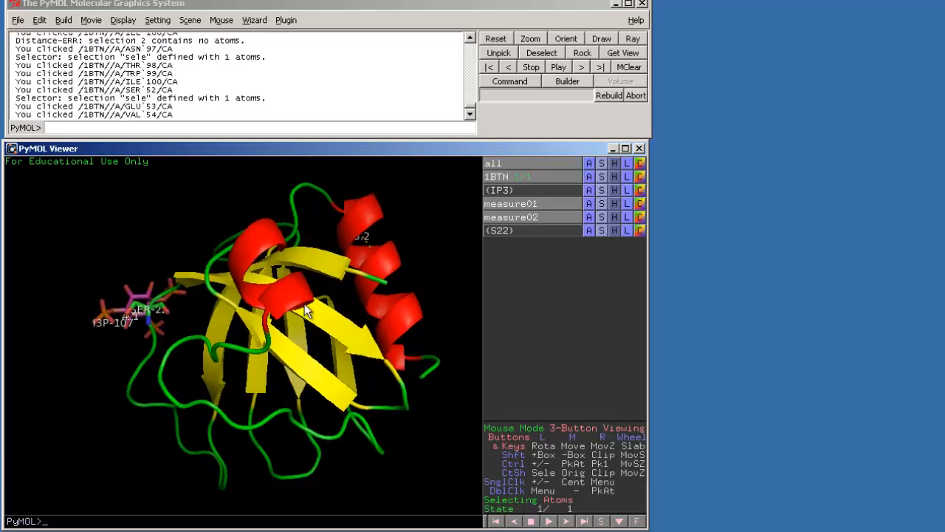
left_click_drag(302, 313, 300, 313)
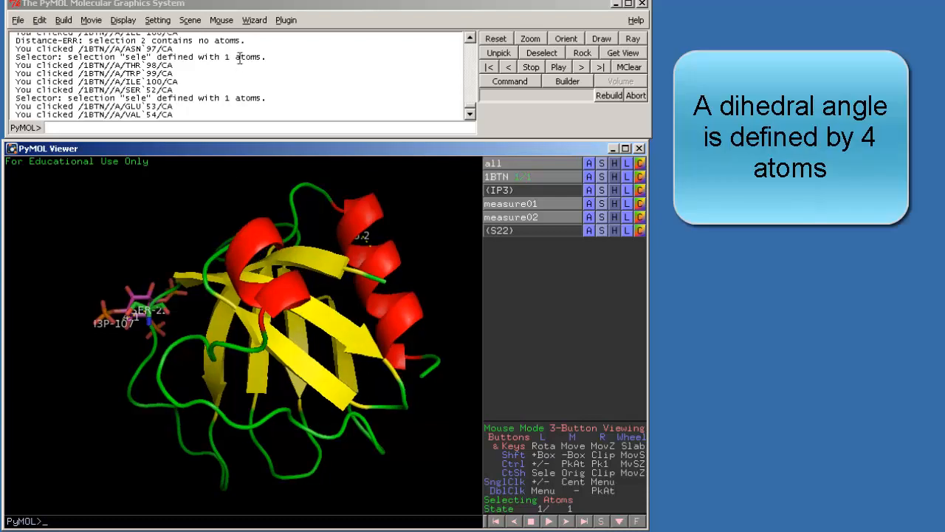
left_click(253, 21)
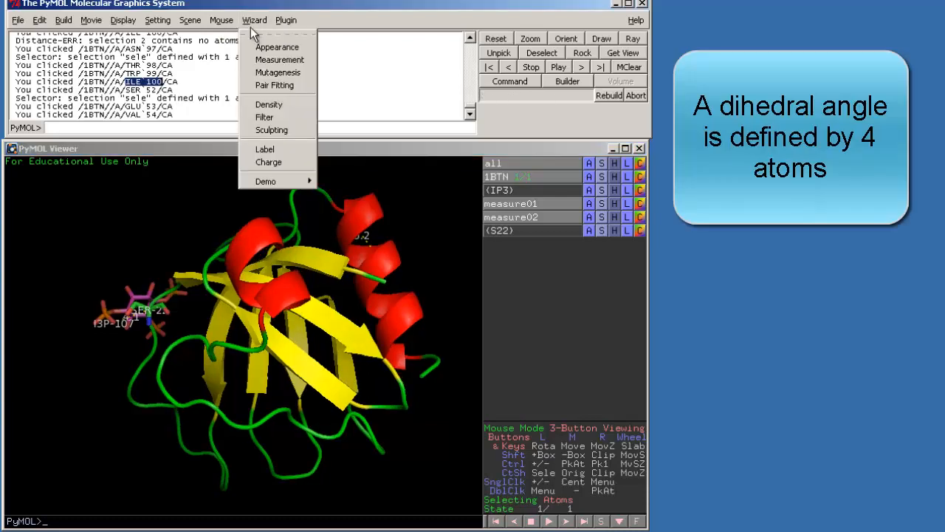
left_click(277, 60)
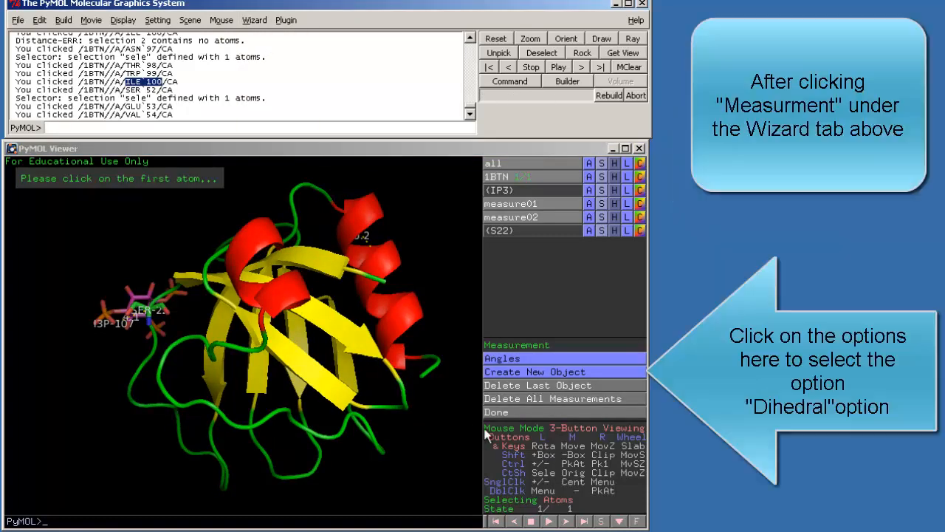
left_click(529, 361)
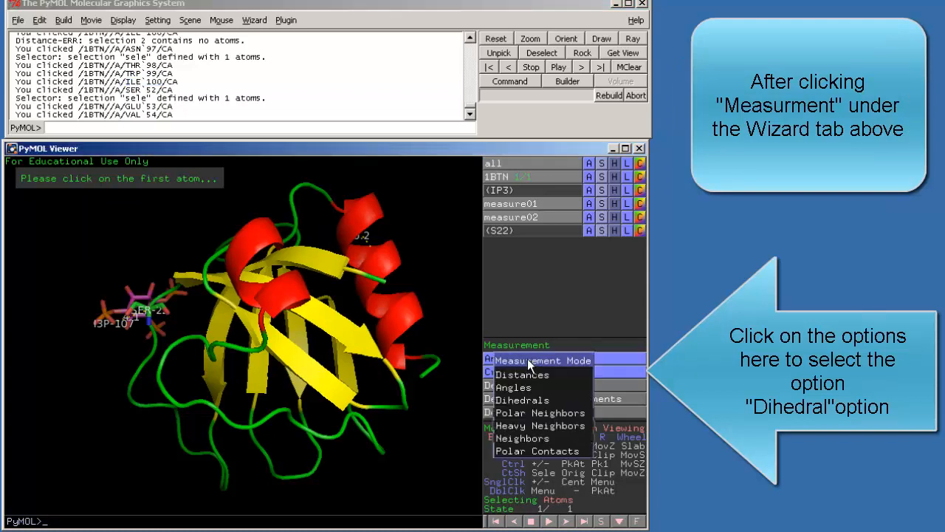
left_click(529, 376)
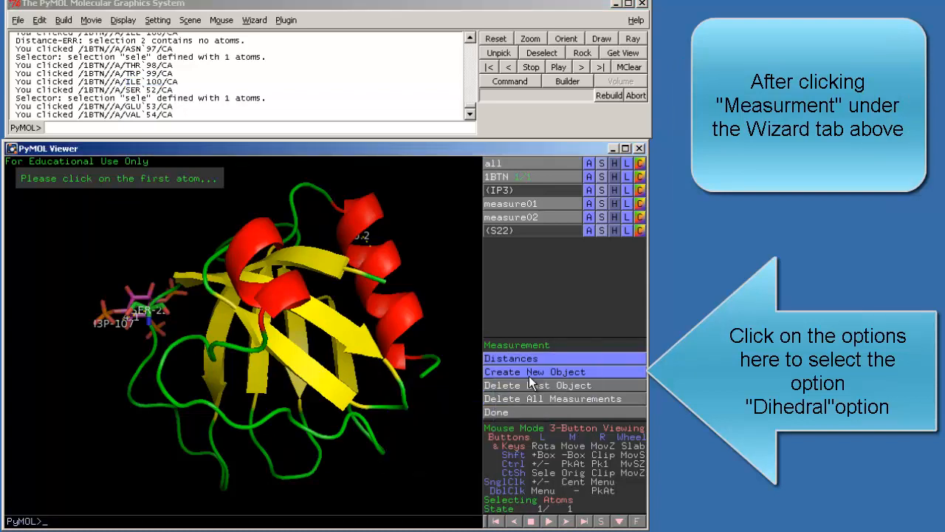
left_click(522, 359)
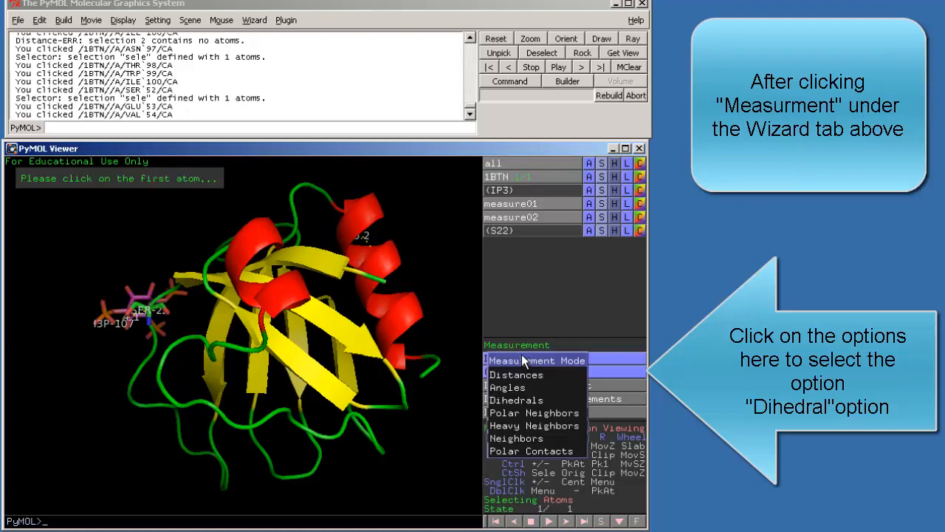
left_click(525, 400)
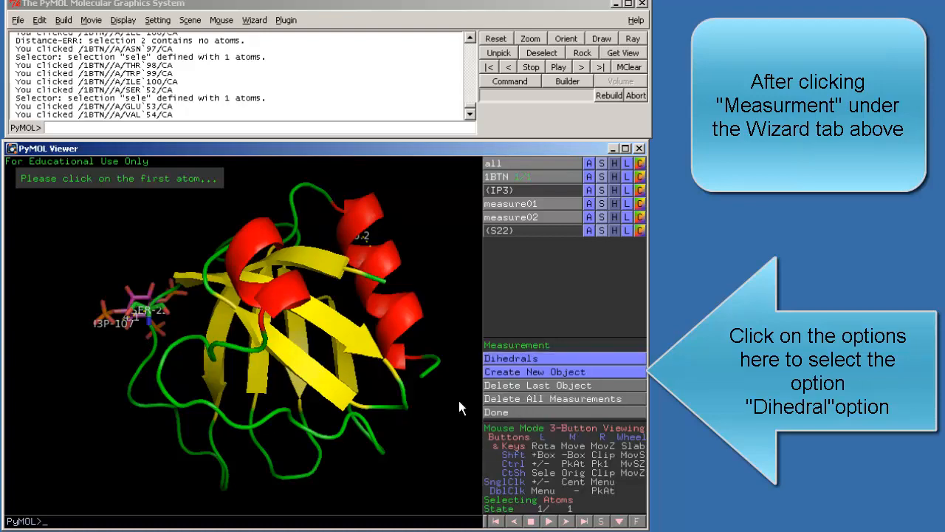
Show the main chain of the Spectrin object as lines on top of the cartoon
left_click_drag(297, 418, 412, 333)
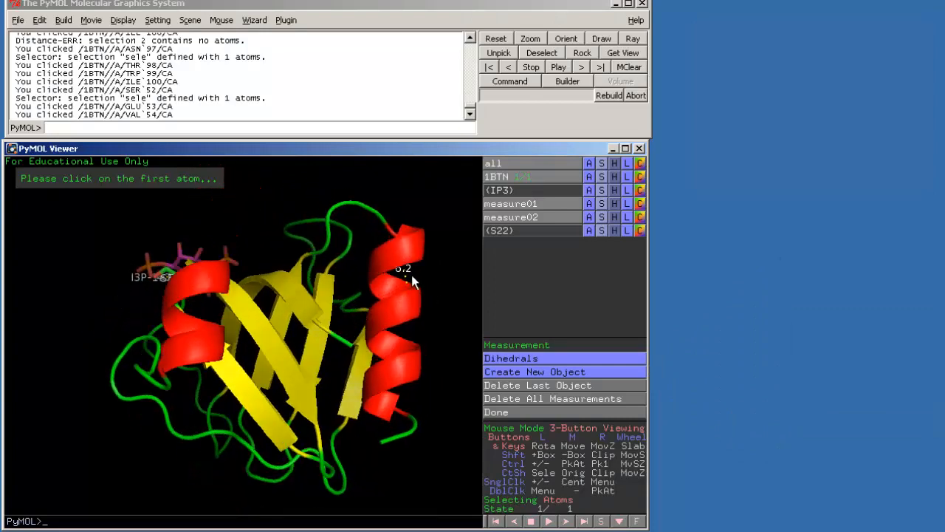
left_click_drag(412, 277, 359, 361)
right_click_drag(358, 362, 363, 371)
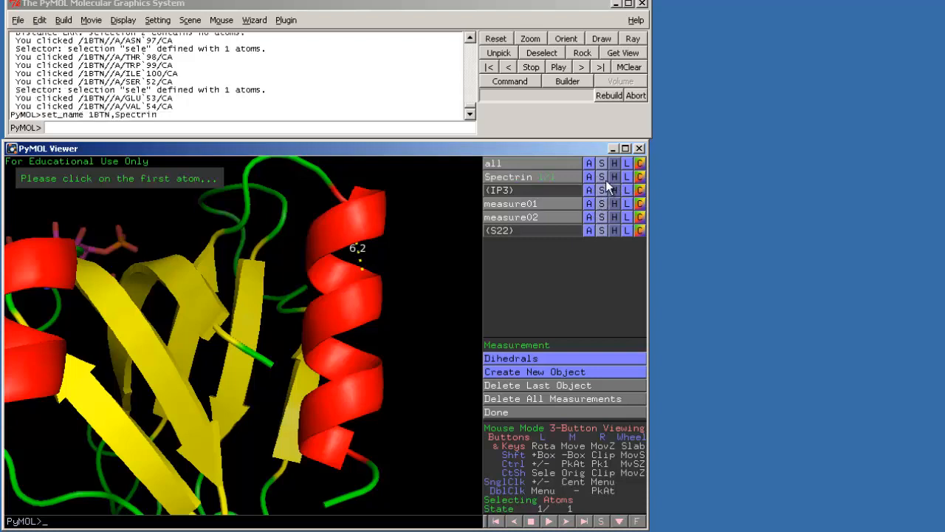
left_click(602, 177)
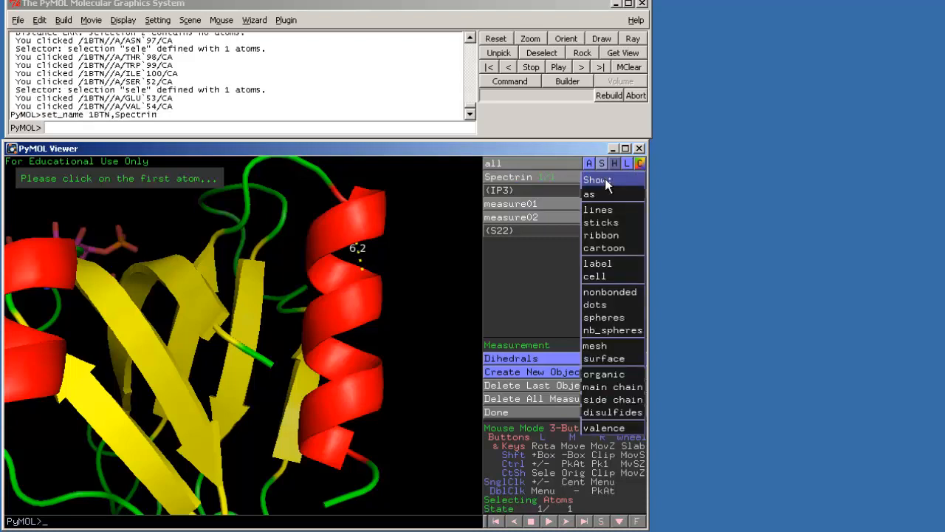
mouse_move(612, 386)
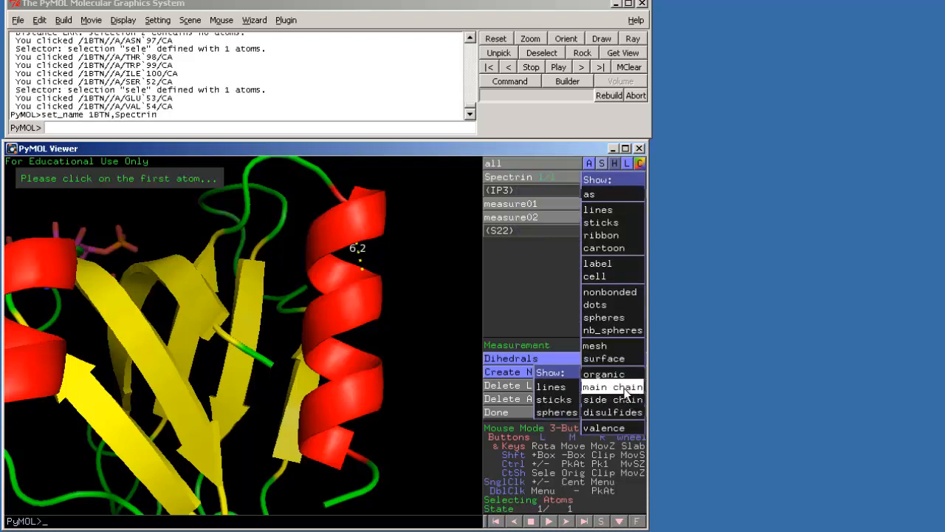
left_click(559, 392)
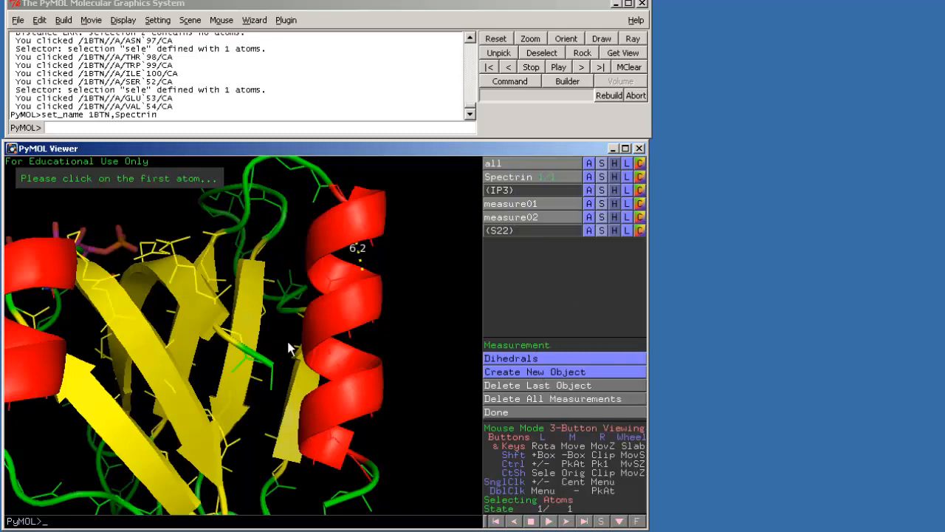
Measure the dihedral angle through GLU 10 O, GLU 10 CA, HIS 9 O and HIS 9 N on the yellow strand
left_click_drag(286, 340, 303, 310)
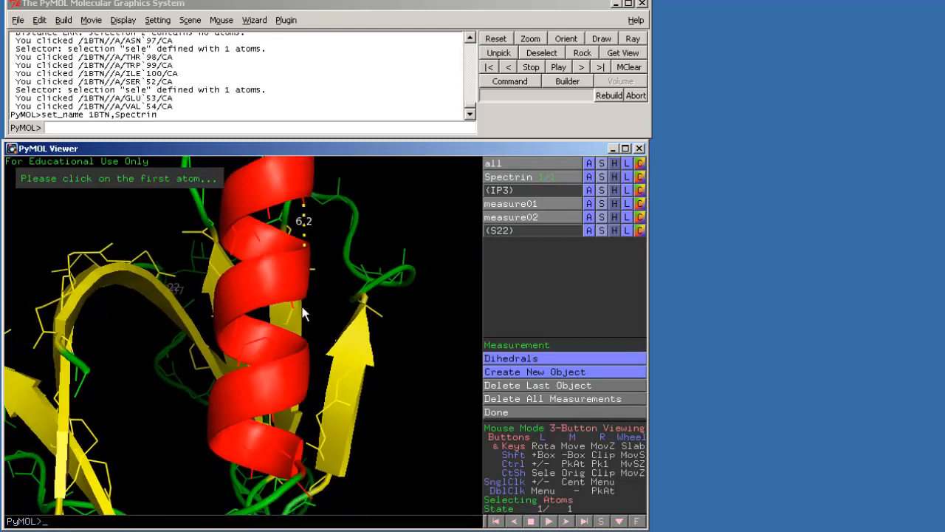
middle_click_drag(334, 243, 336, 257)
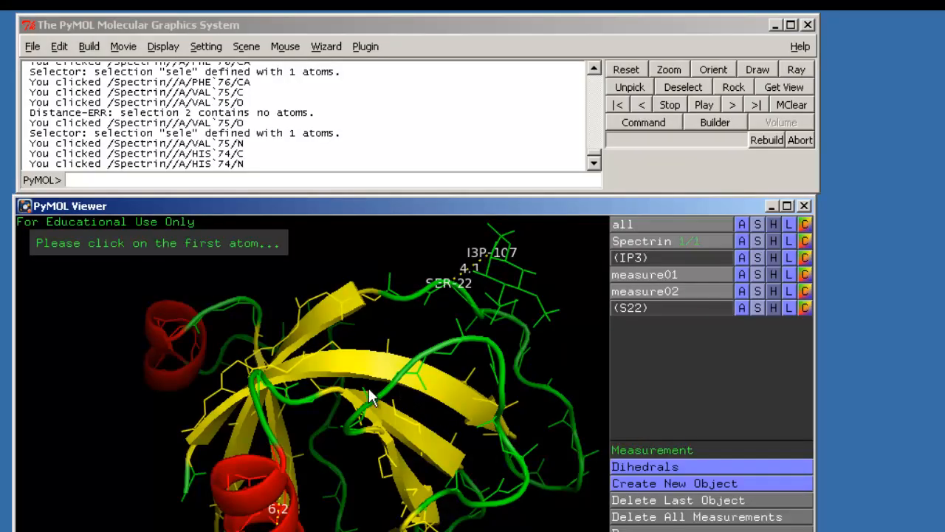
left_click_drag(369, 390, 472, 373)
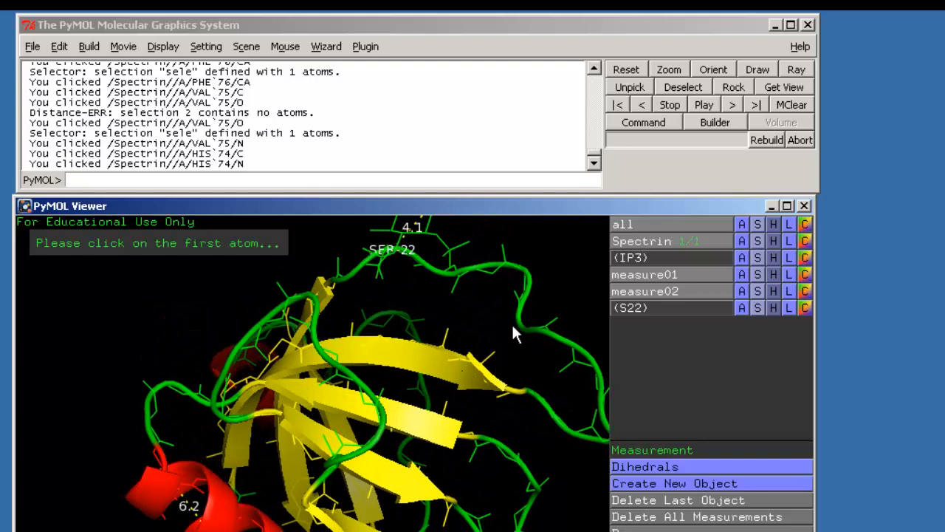
left_click_drag(504, 329, 438, 472)
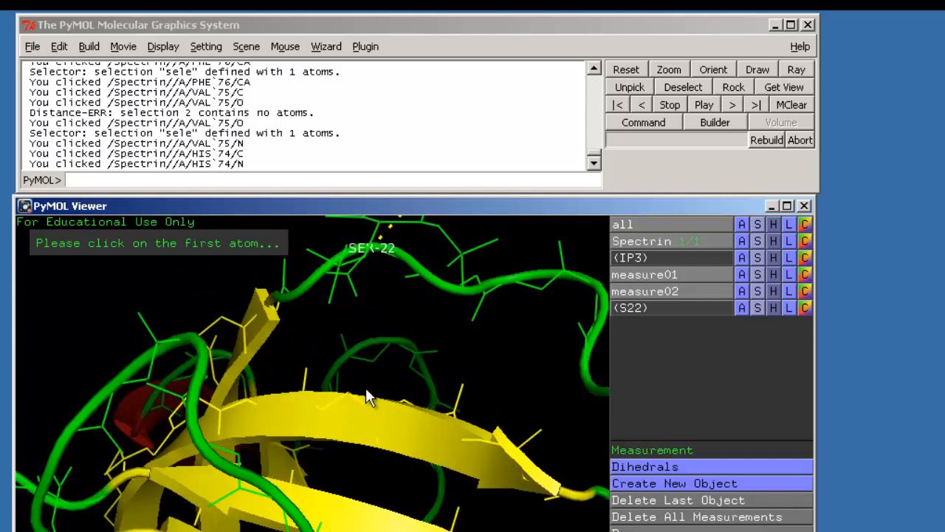
left_click(540, 433)
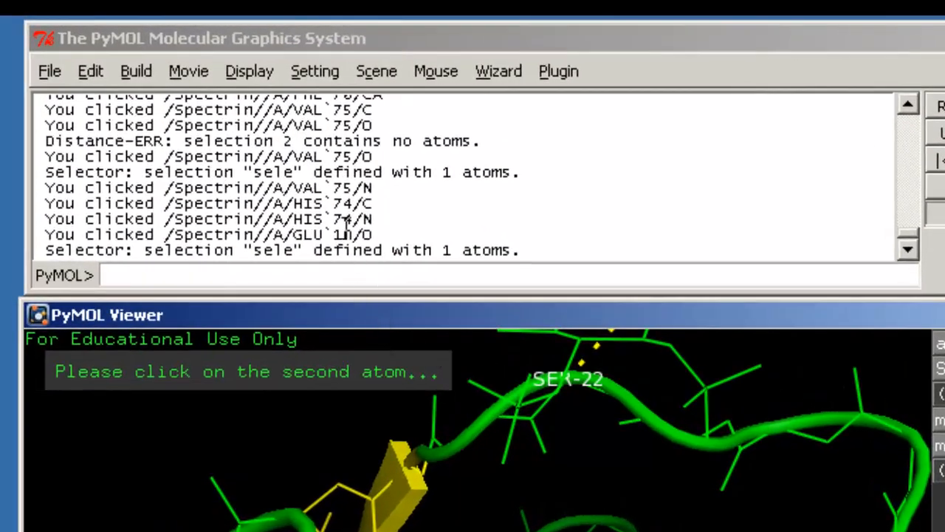
left_click_drag(291, 235, 352, 235)
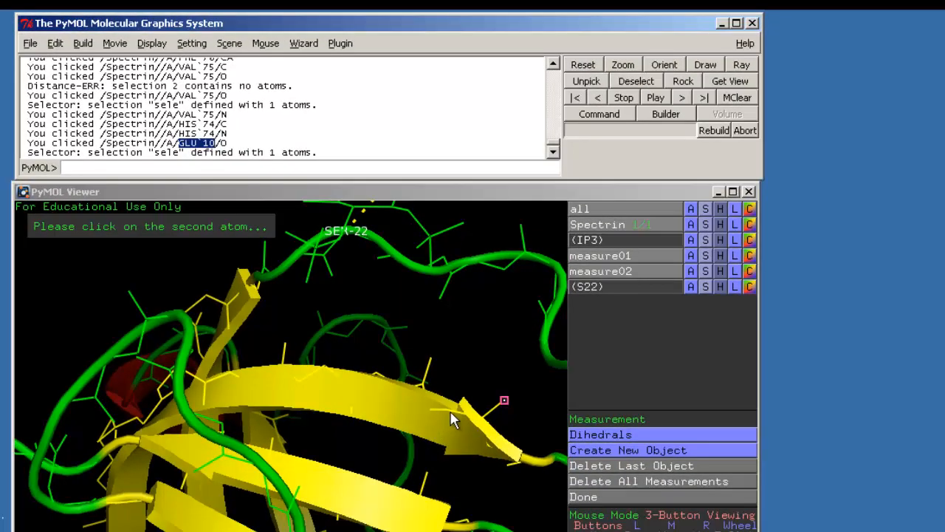
left_click(453, 417)
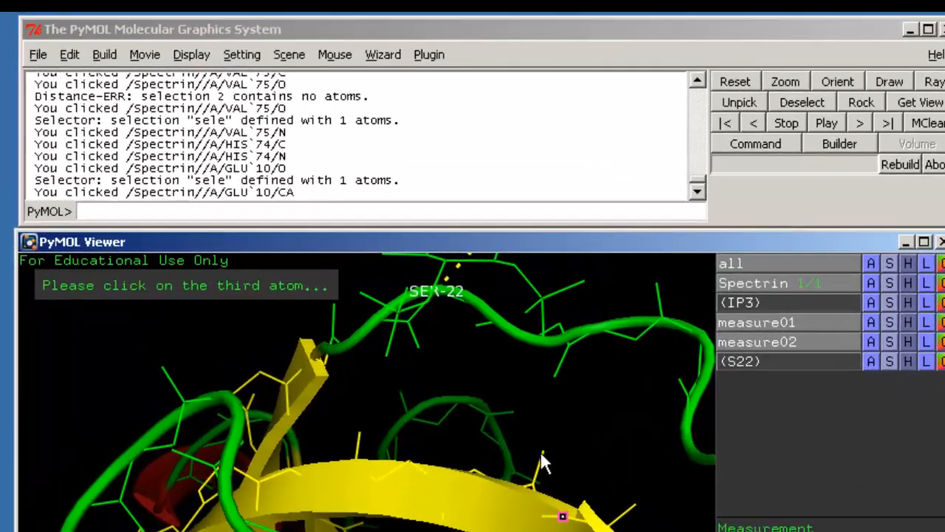
left_click(224, 247)
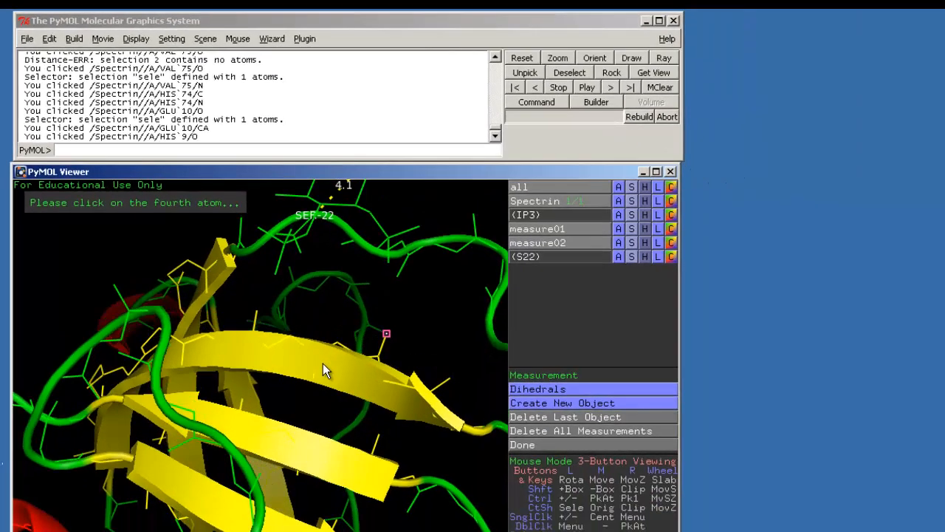
left_click_drag(322, 363, 310, 382)
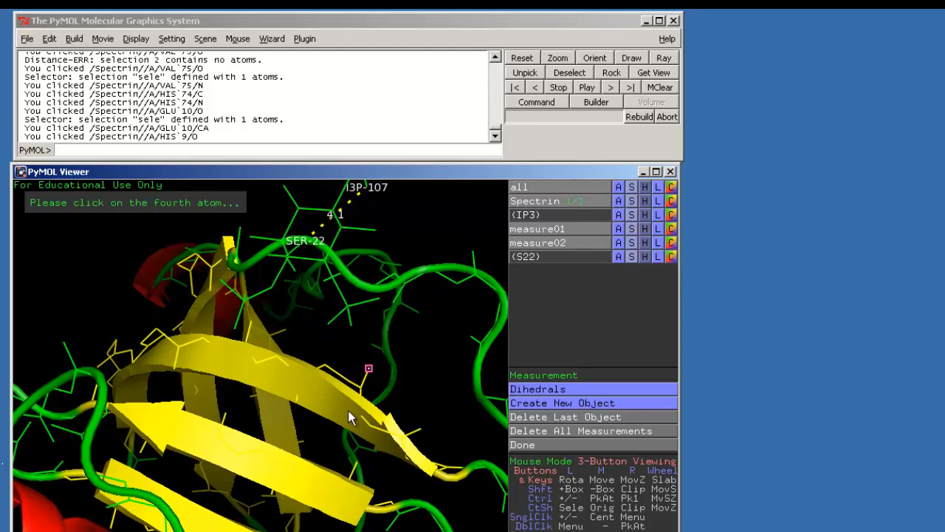
left_click(325, 371)
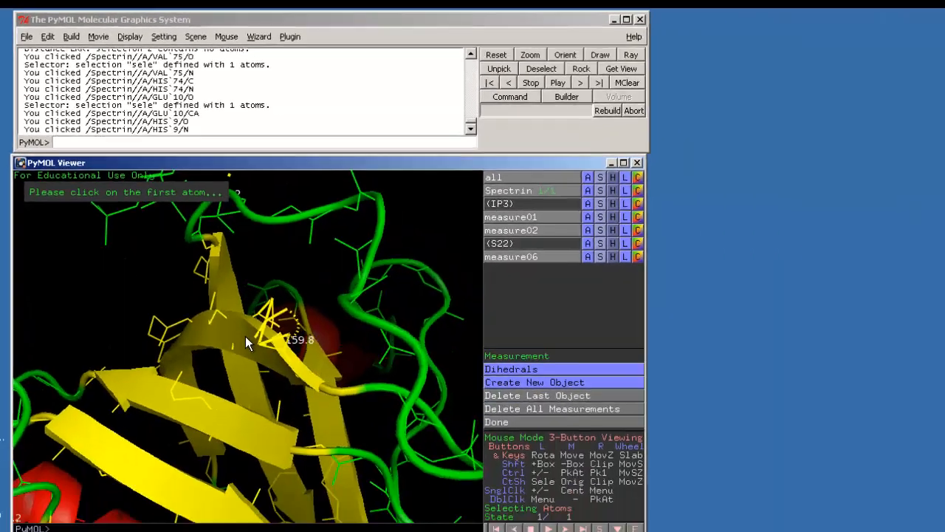
left_click_drag(245, 336, 229, 339)
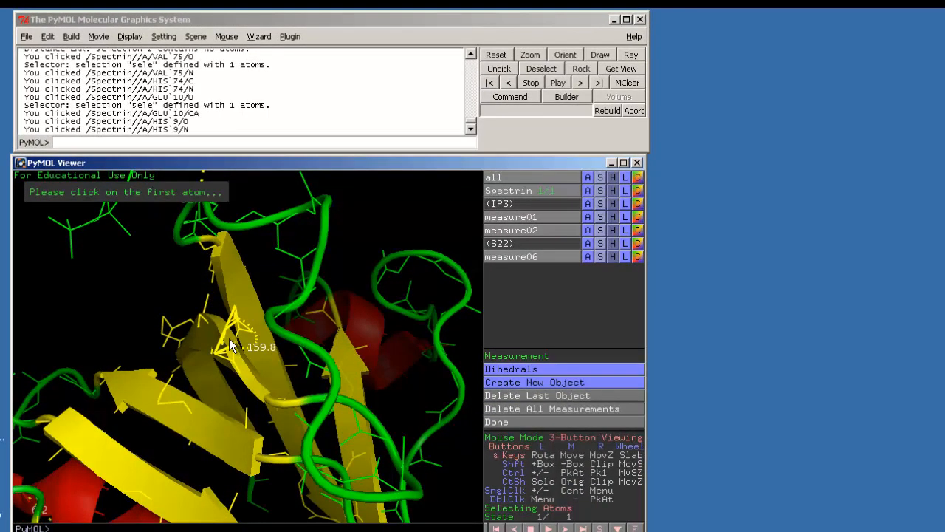
left_click_drag(231, 345, 286, 358)
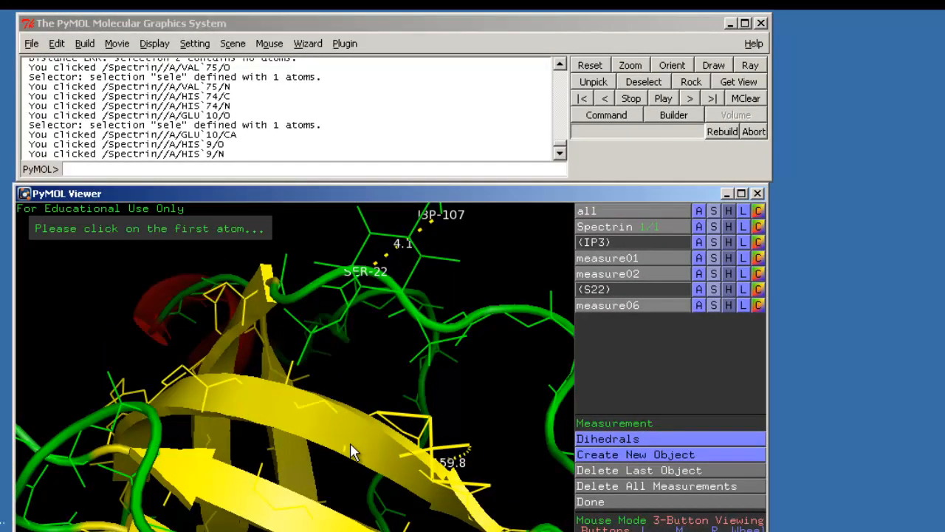
Delete the measure06 dihedral measurement and finish measuring
left_click(699, 306)
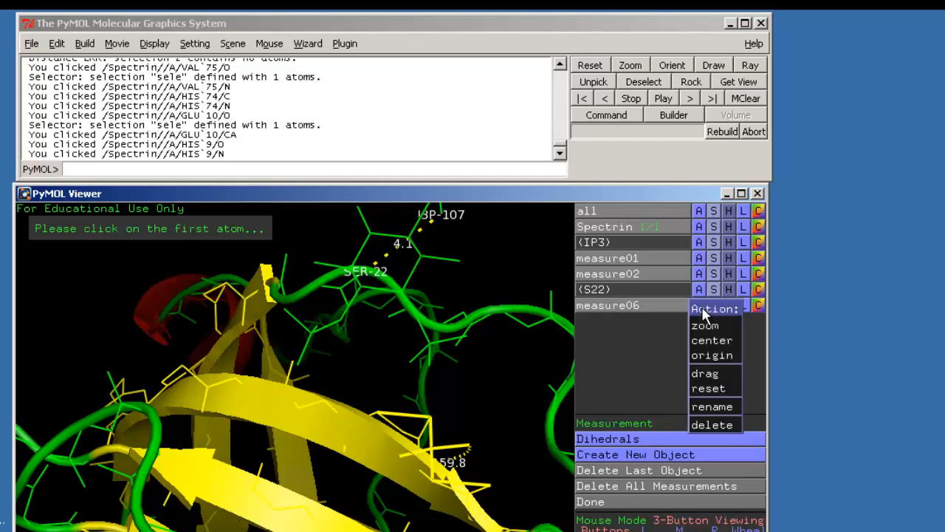
left_click(712, 426)
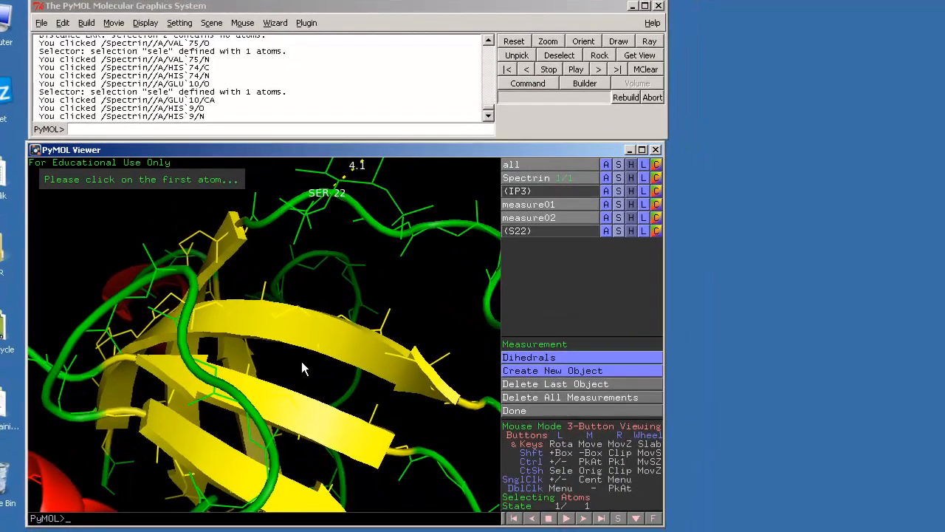
left_click(511, 411)
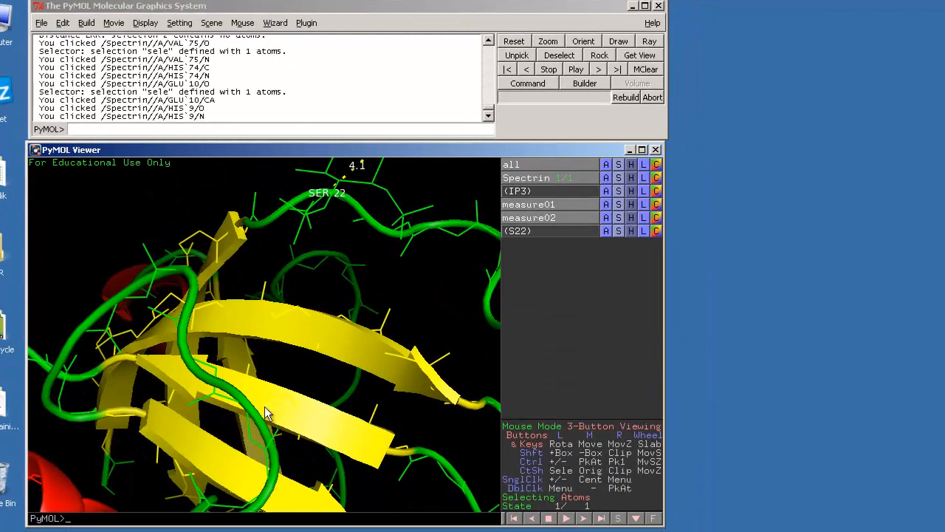
right_click_drag(265, 406, 263, 338)
right_click_drag(259, 382, 251, 326)
left_click_drag(261, 383, 263, 356)
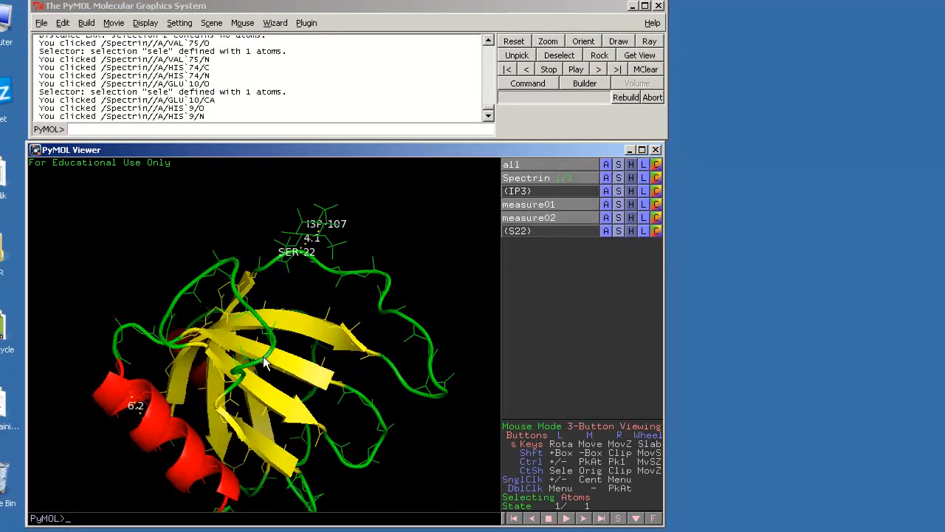
Restart the Measurement wizard and set its mode to Angles
left_click(243, 23)
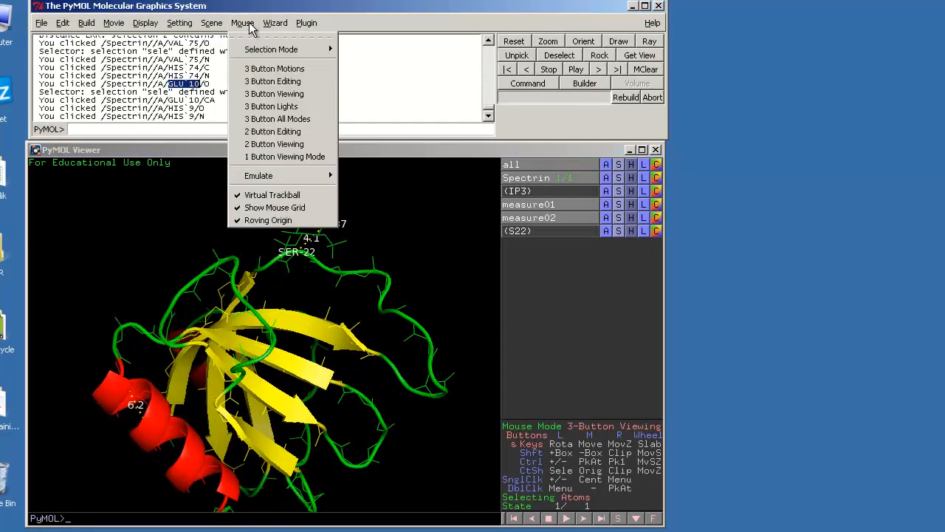
left_click(284, 59)
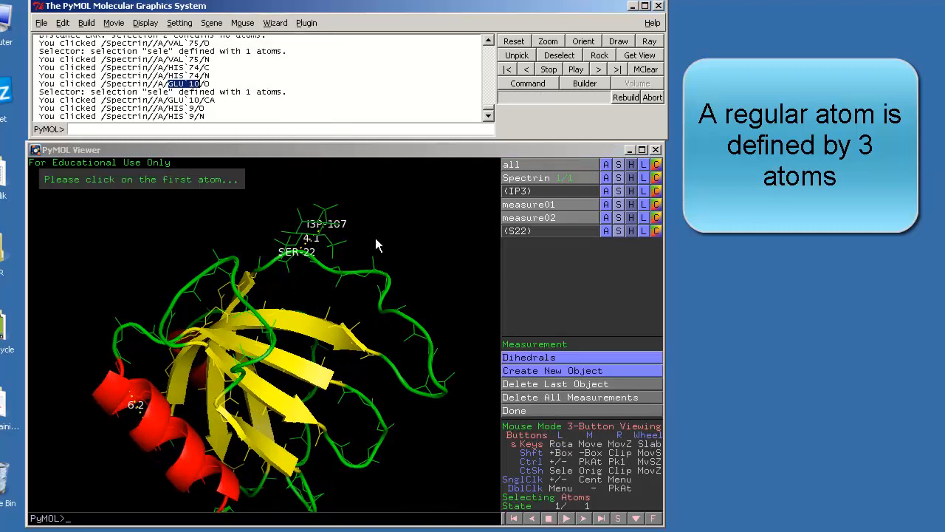
left_click(520, 356)
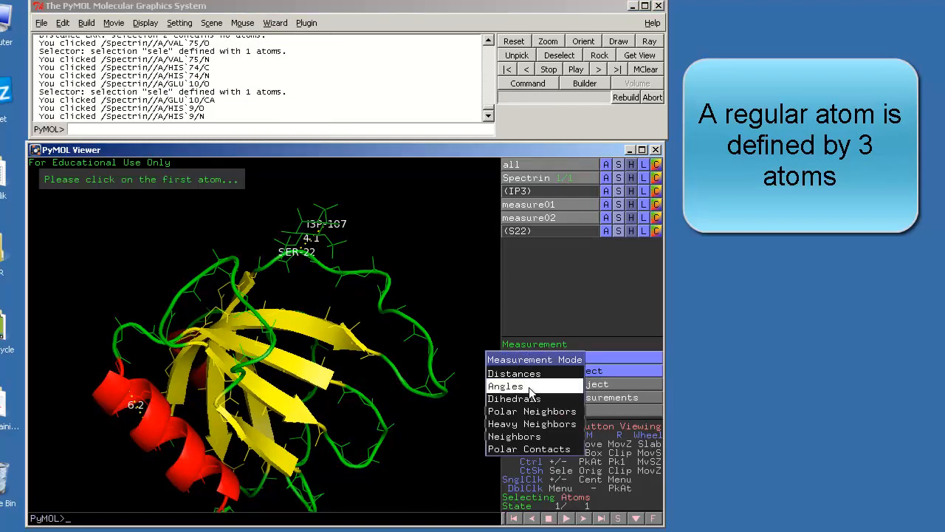
left_click(529, 387)
Measure the angle through HIS 14 O, ASN 15 CA and LYS 16 N on the green loop
left_click_drag(454, 408, 353, 327)
right_click_drag(353, 327, 358, 382)
left_click_drag(358, 381, 377, 335)
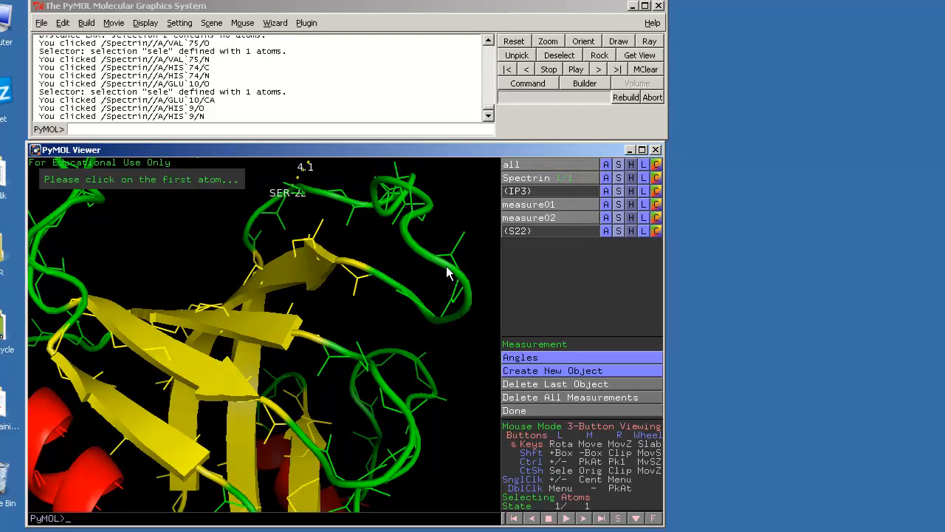
left_click_drag(447, 267, 438, 268)
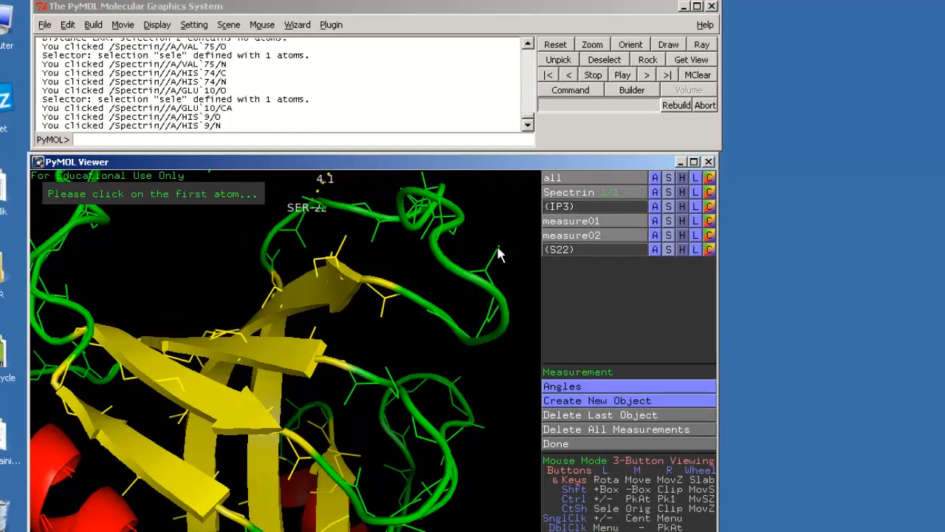
left_click(499, 248)
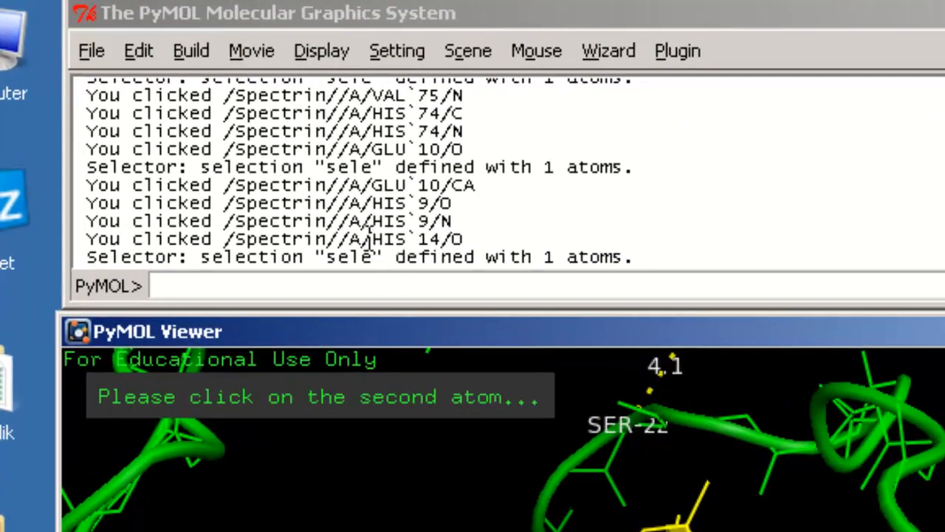
left_click_drag(819, 480, 404, 312)
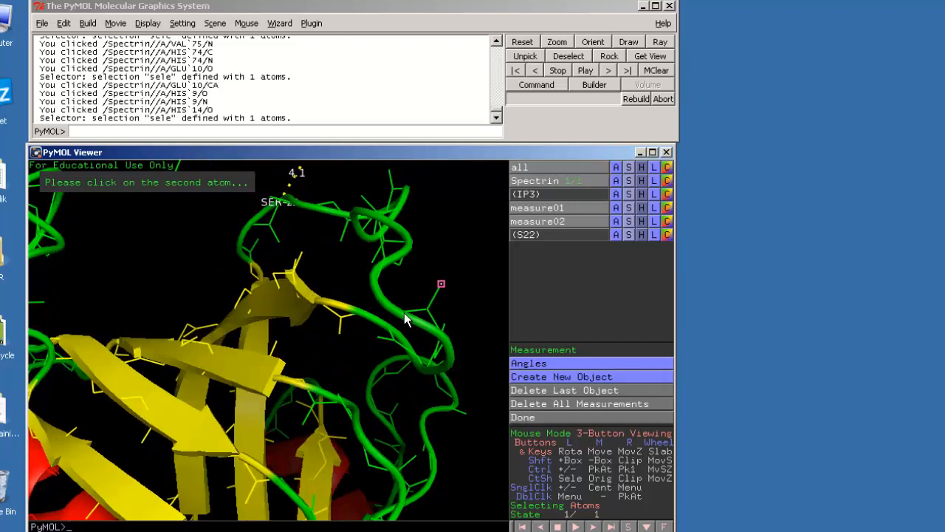
left_click(404, 312)
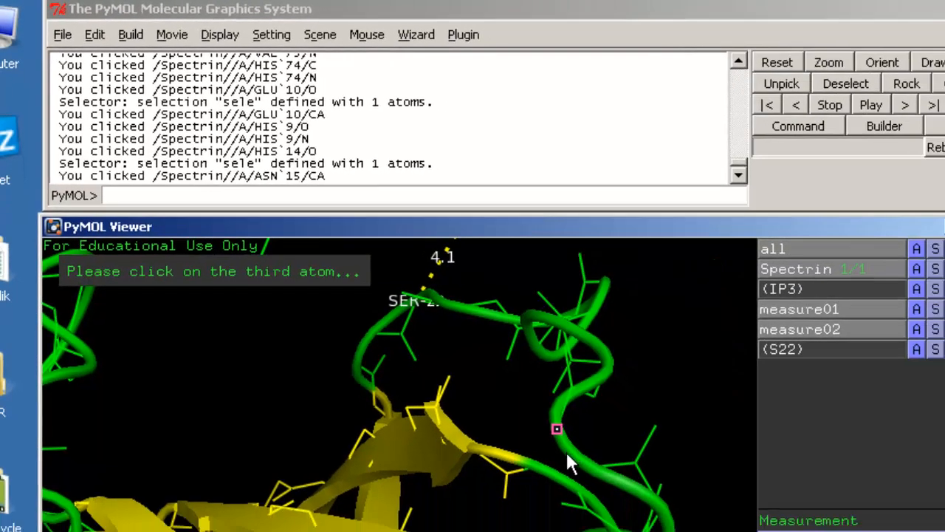
mouse_move(567, 454)
left_mouse_down()
mouse_move(555, 471)
mouse_move(534, 446)
left_mouse_up()
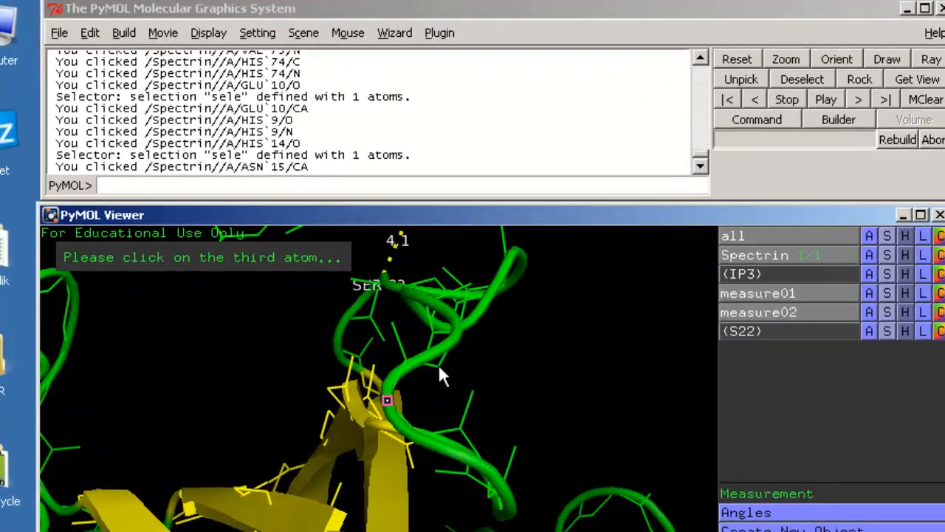
left_click(325, 274)
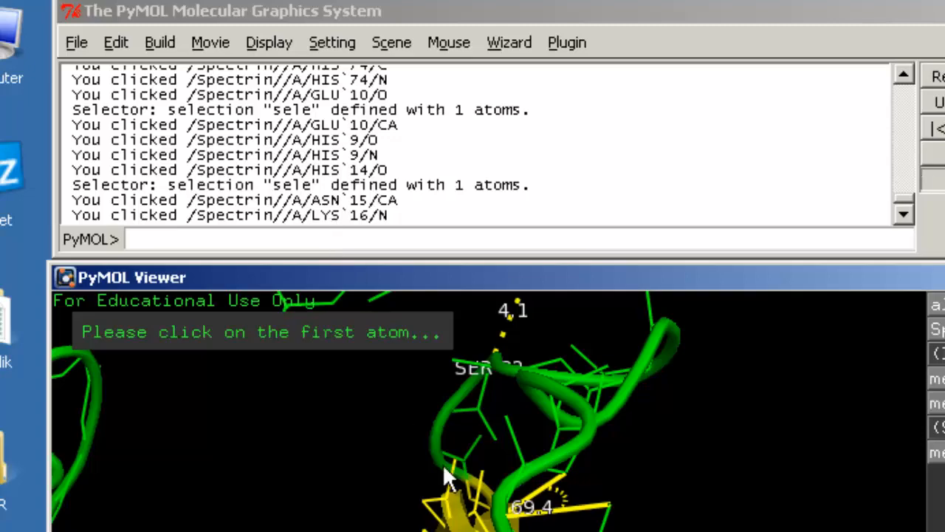
left_click_drag(445, 468, 455, 520)
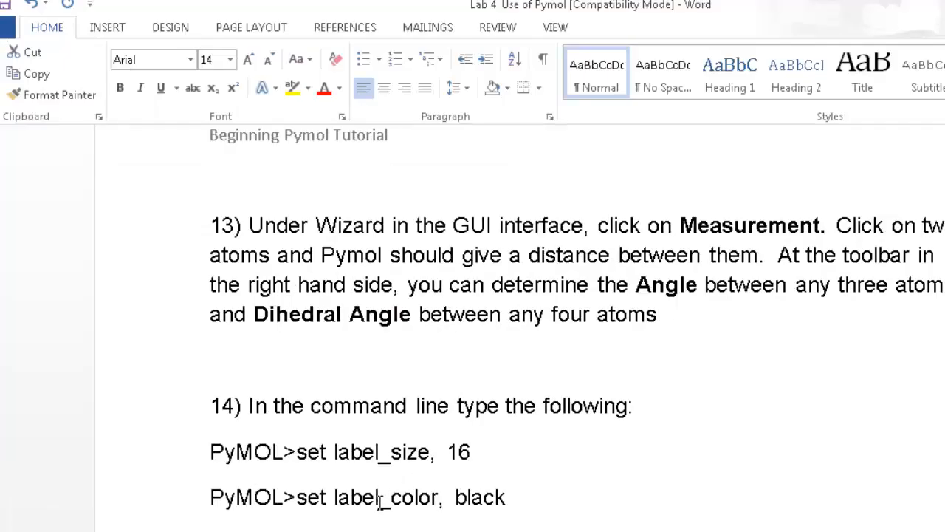
Following instruction 14 in the lab document, switch to PyMOL and run set label_size, 16, set label_color, black and bg_color white
left_click_drag(257, 406, 570, 426)
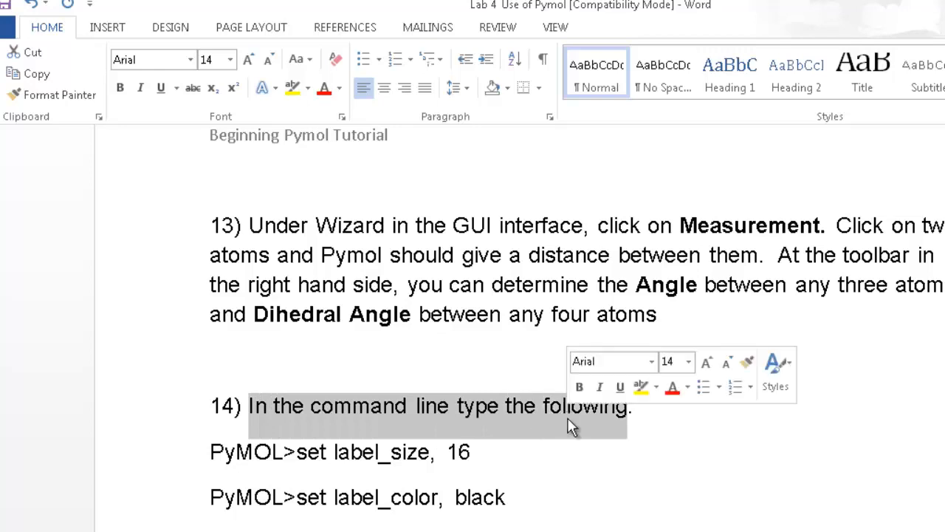
left_click_drag(485, 451, 310, 448)
left_click_drag(506, 497, 282, 510)
left_click_drag(441, 531, 297, 531)
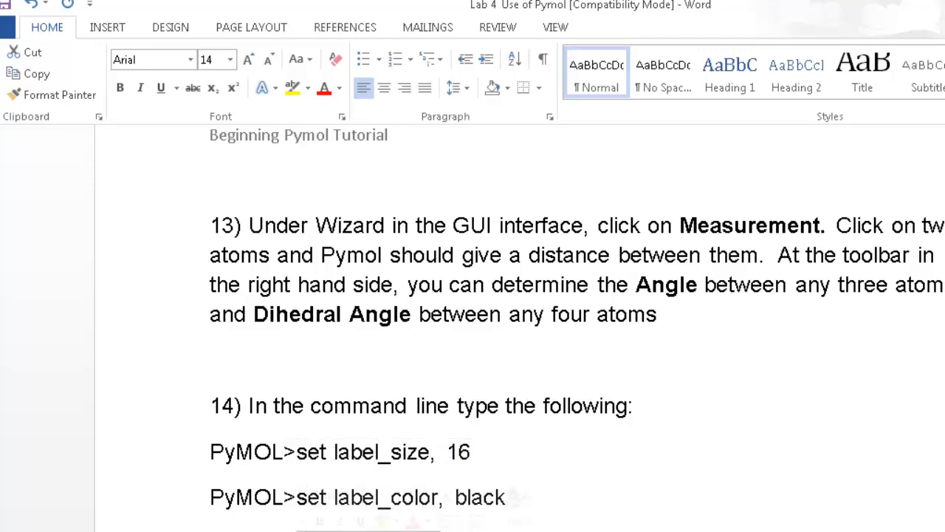
left_click(154, 531)
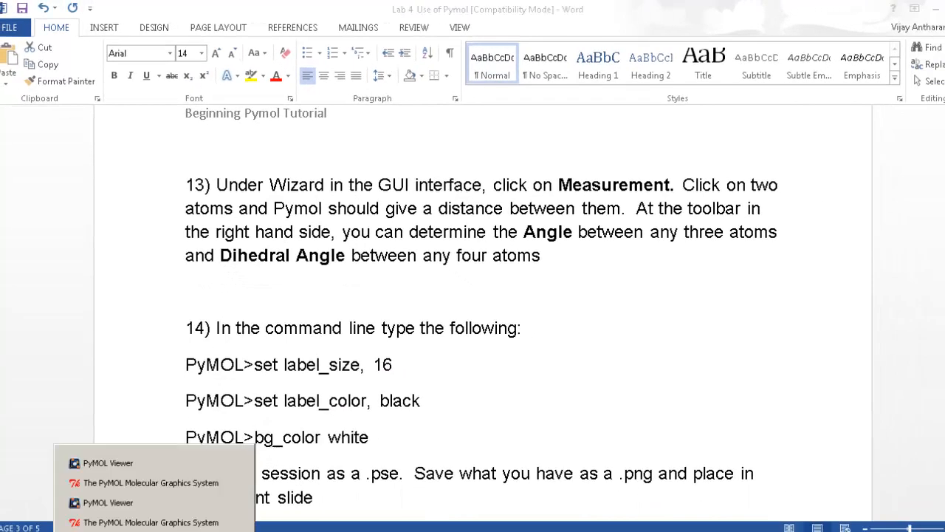
left_click(148, 502)
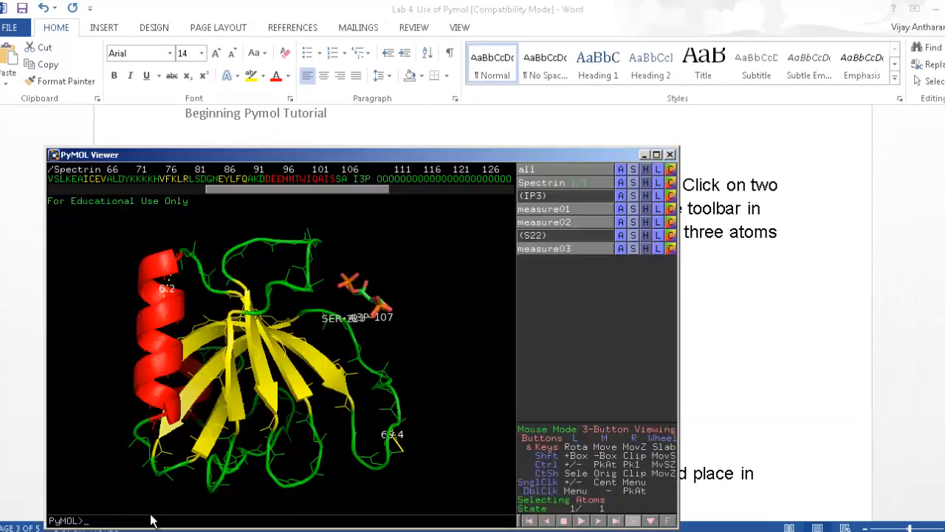
left_click(154, 531)
left_click(148, 521)
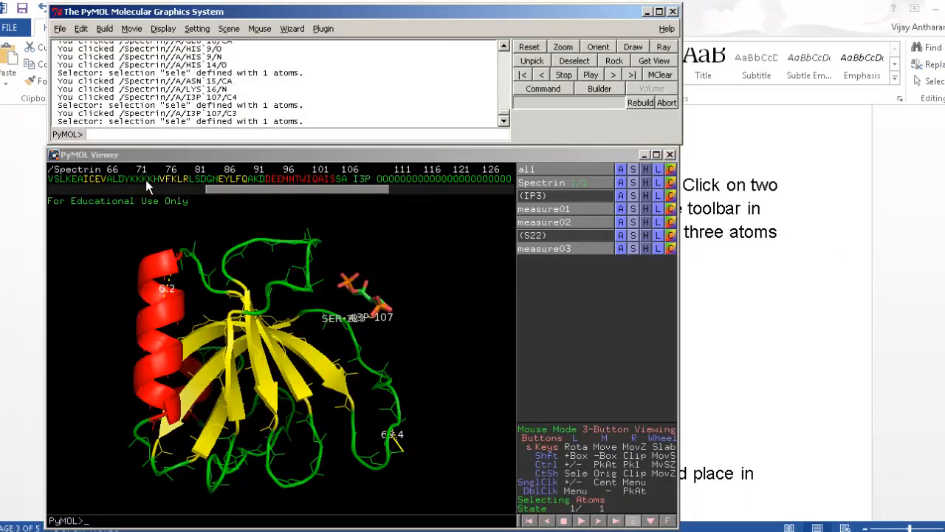
type("set bg")
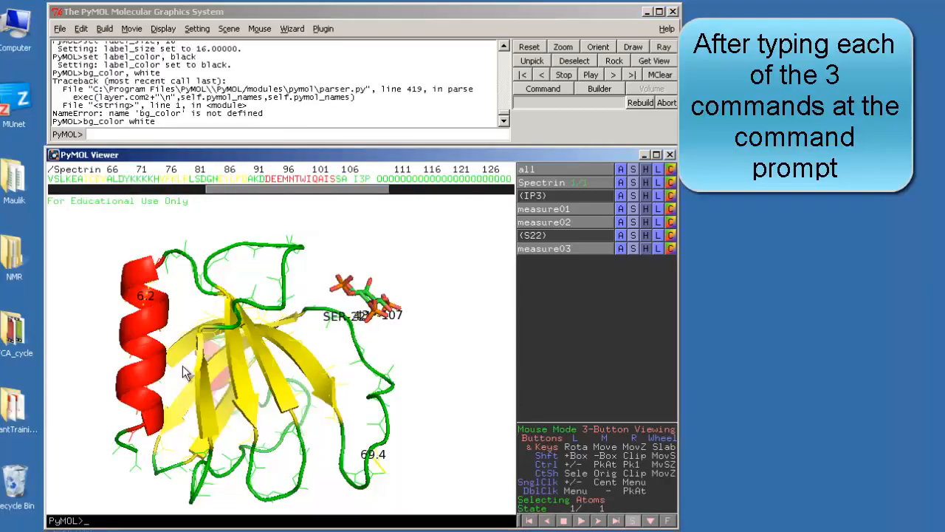
left_click_drag(245, 375, 193, 372)
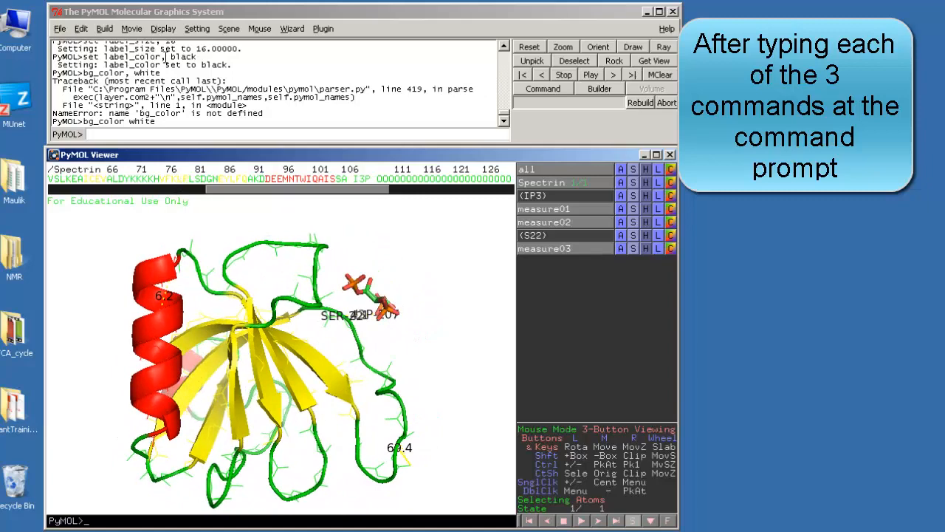
Turn off the opaque background option and set the background color to Grey
left_click(160, 29)
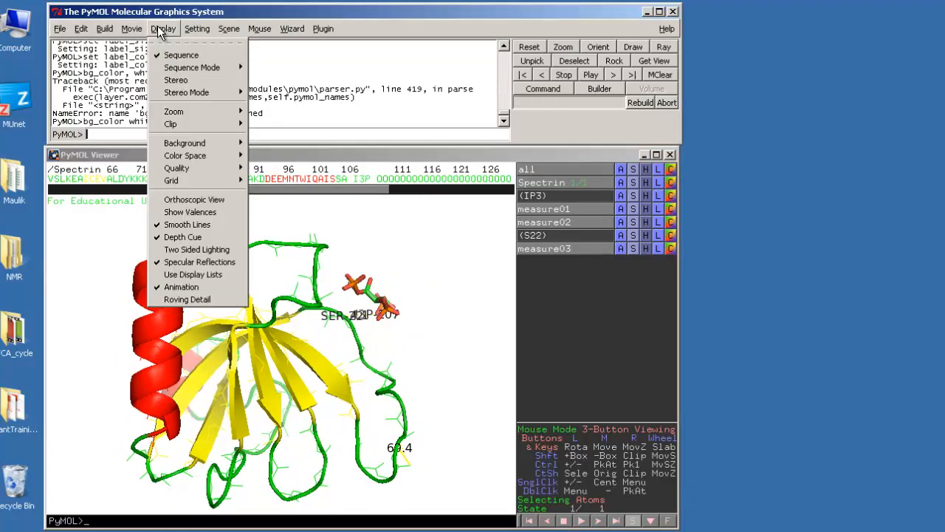
mouse_move(228, 145)
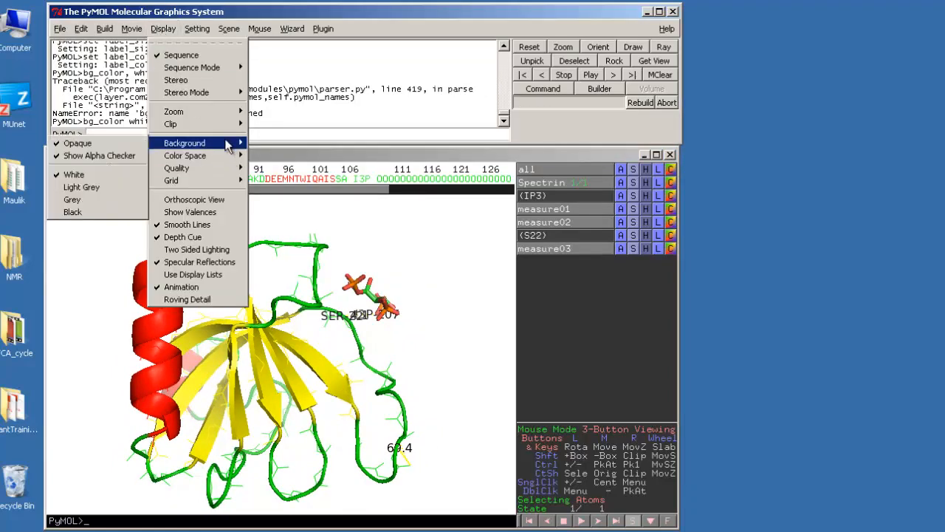
left_click(120, 143)
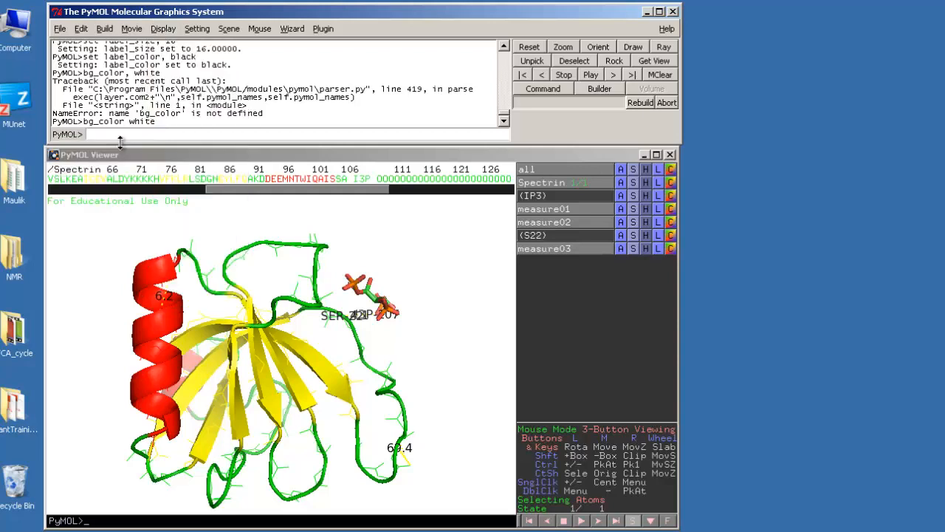
left_click(164, 28)
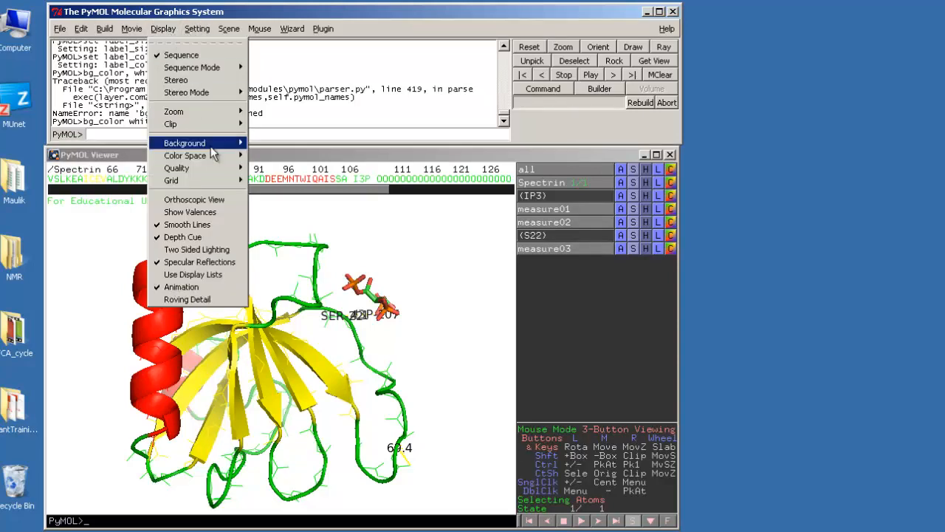
mouse_move(212, 150)
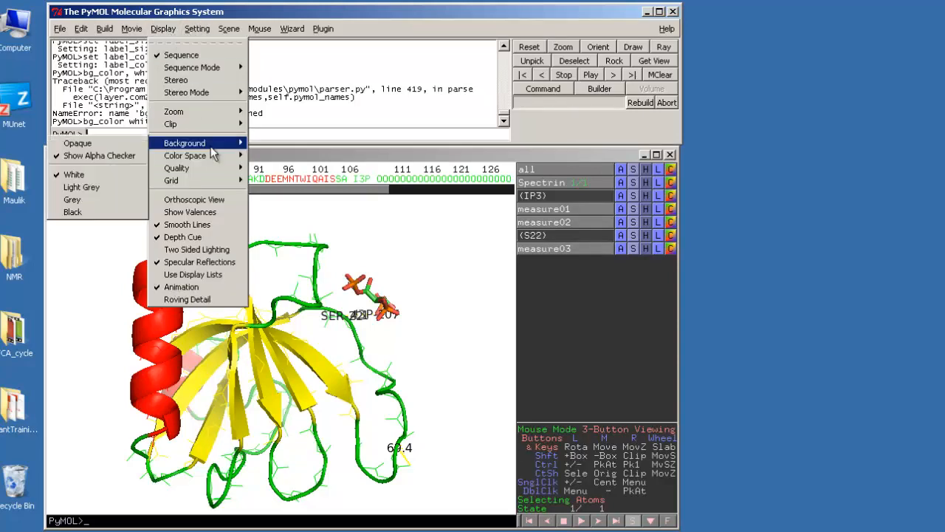
left_click(115, 200)
left_click_drag(191, 305, 209, 337)
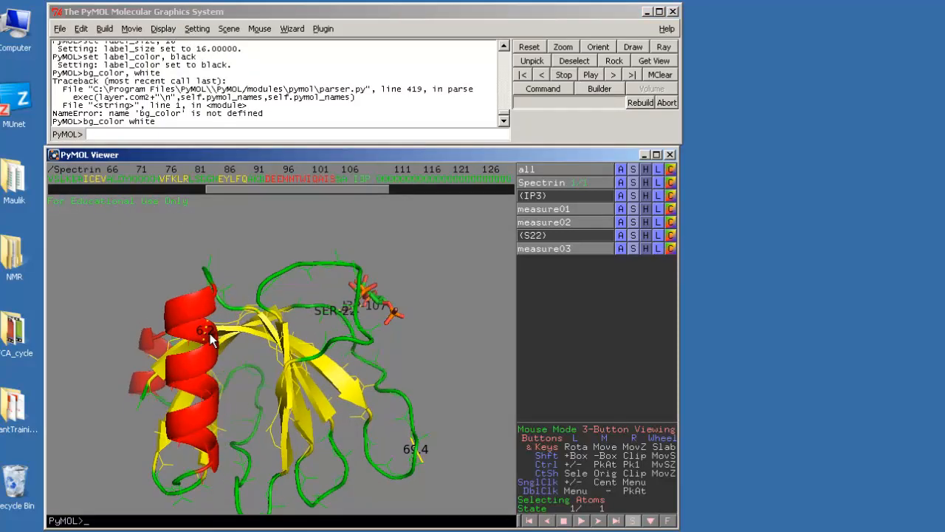
Save the session to the Desktop as a PyMOL session file named spectrin
left_click(60, 28)
left_click(90, 93)
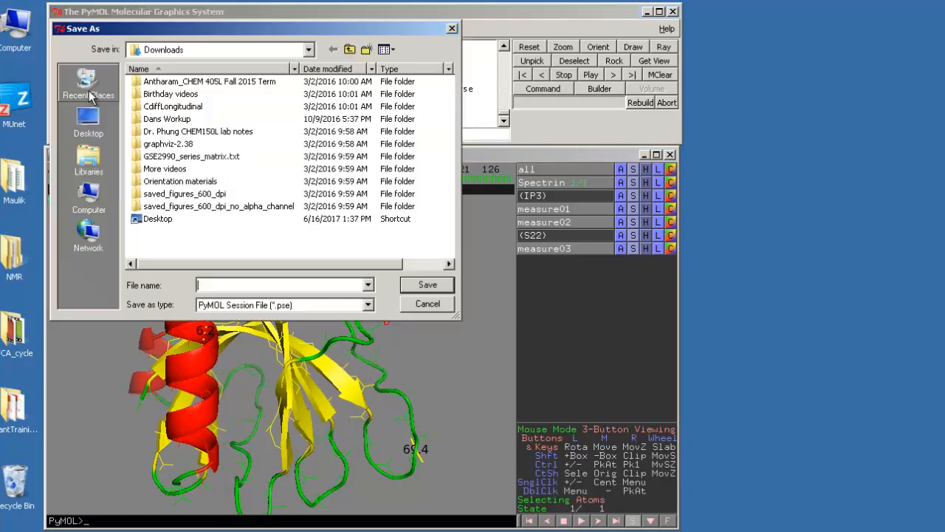
left_click(309, 49)
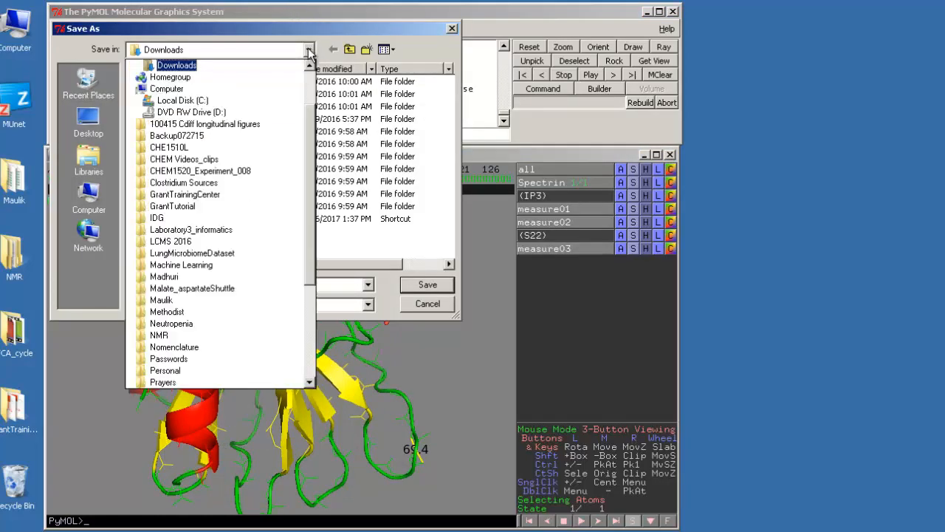
scroll(312, 122, "up", 3)
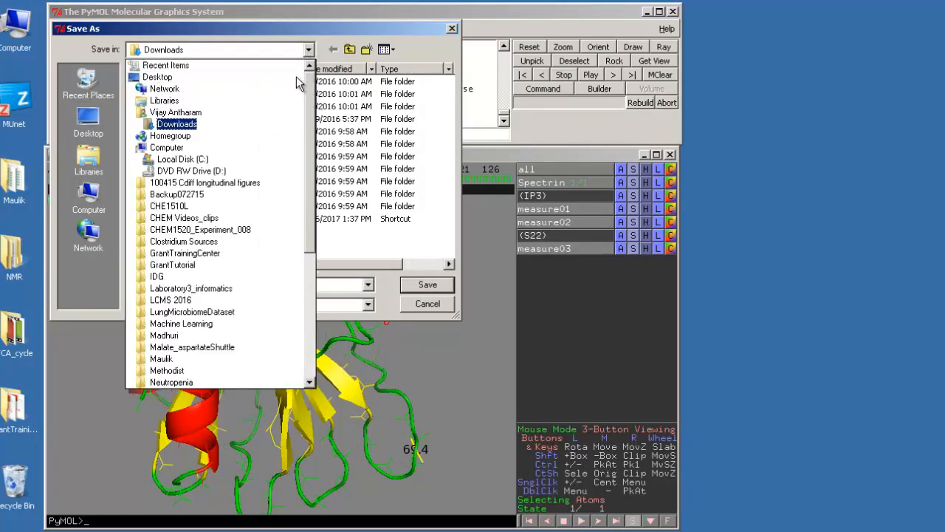
left_click(276, 74)
left_click(259, 285)
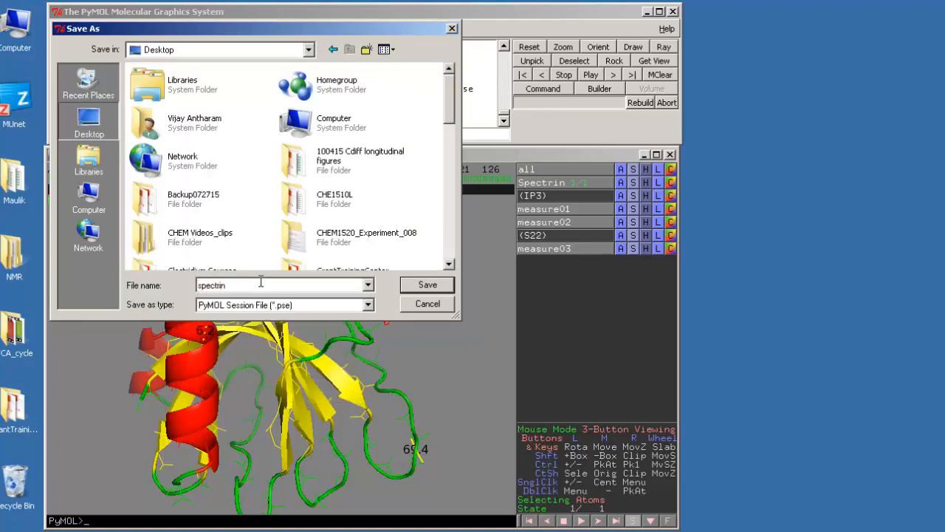
key("Return")
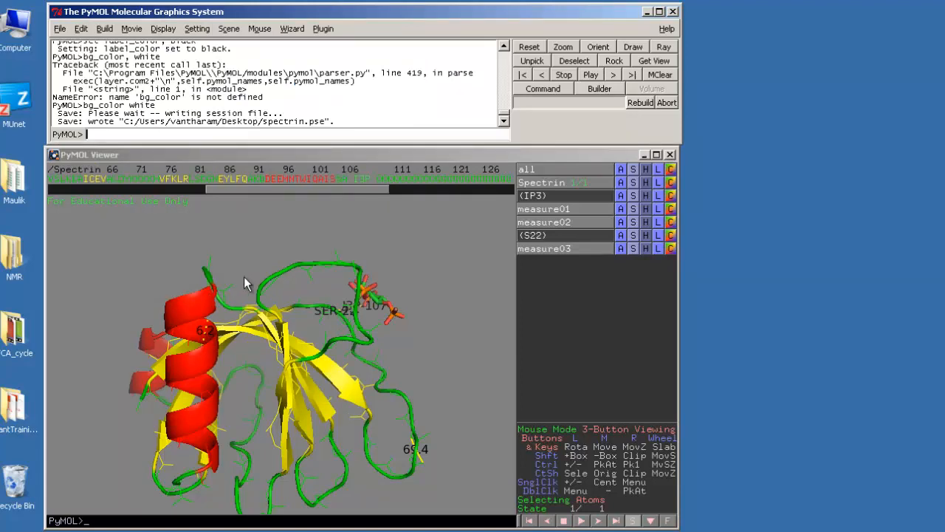
Save the current view to the Desktop as a PNG image named spectrin.png
left_click(59, 28)
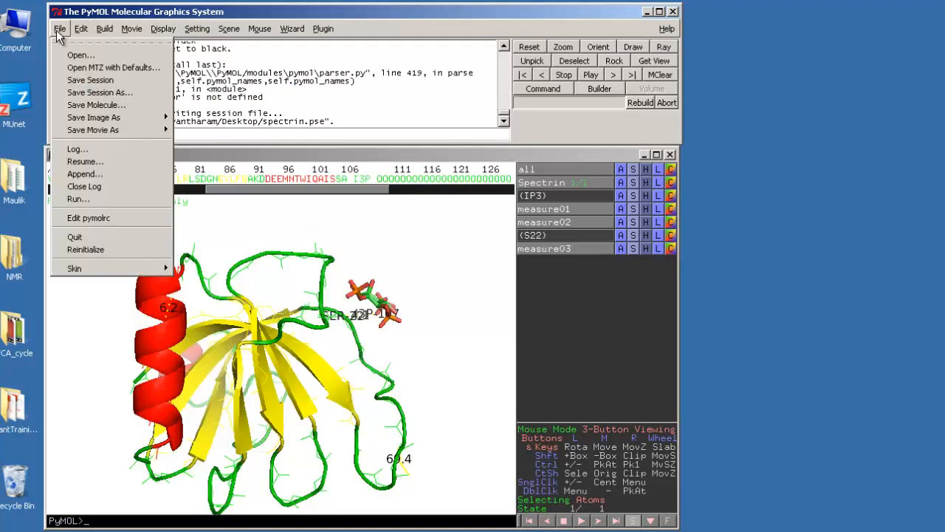
mouse_move(124, 118)
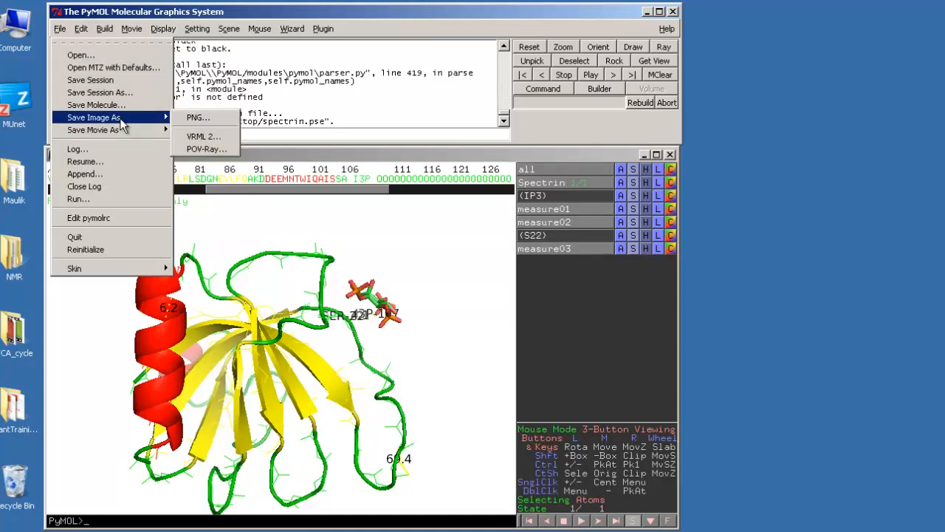
left_click(198, 118)
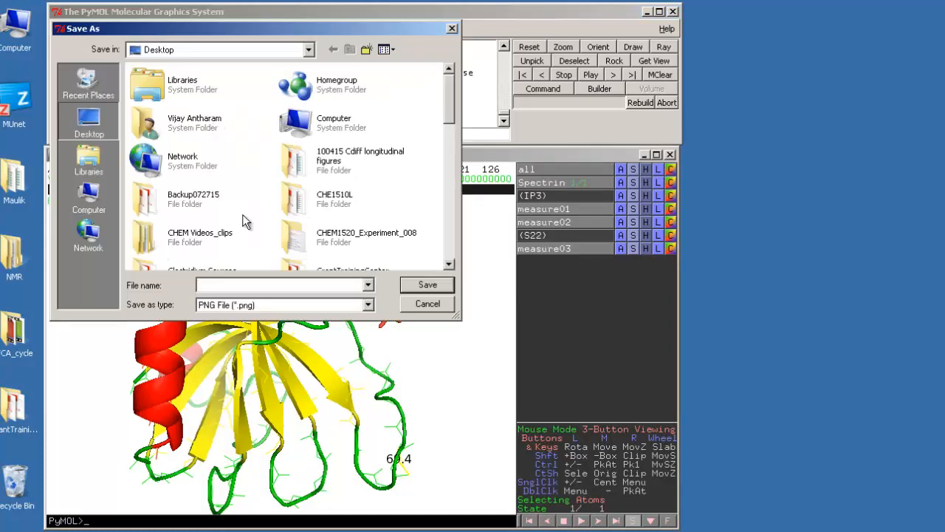
type("spectrin")
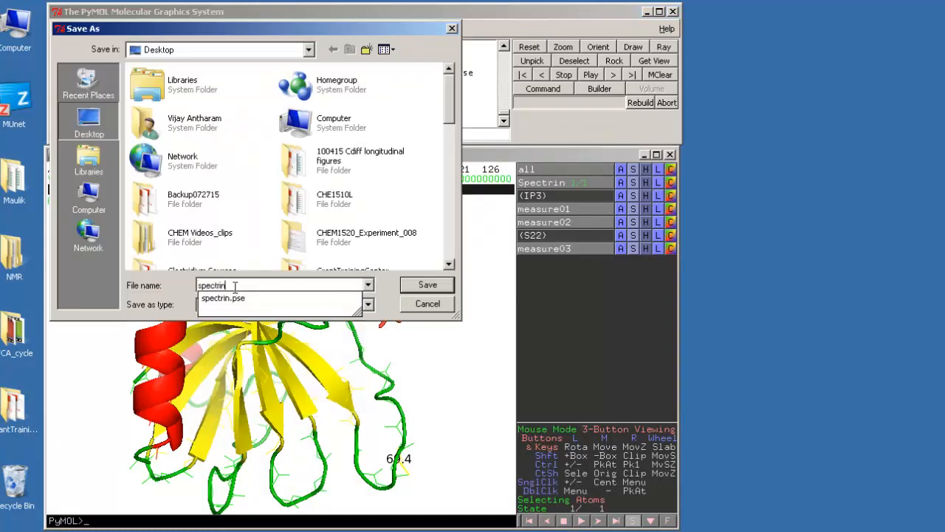
type(".png")
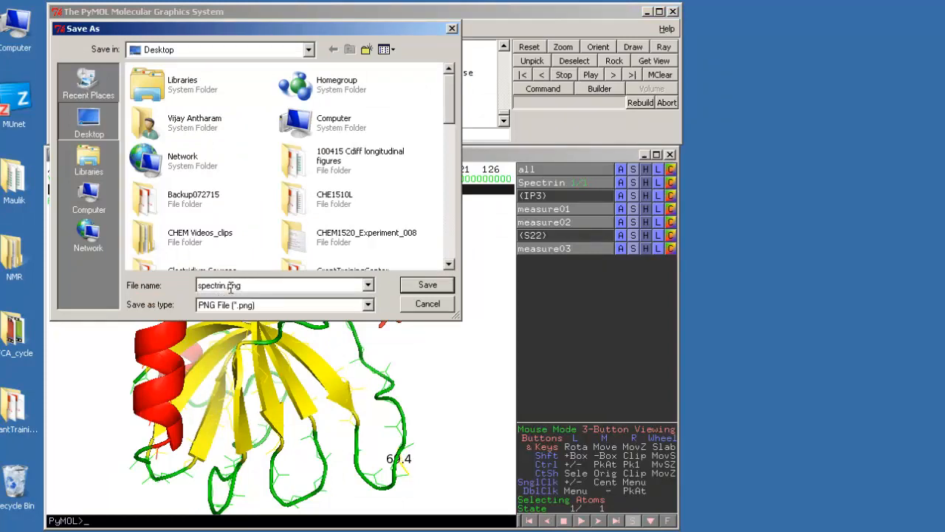
key("Return")
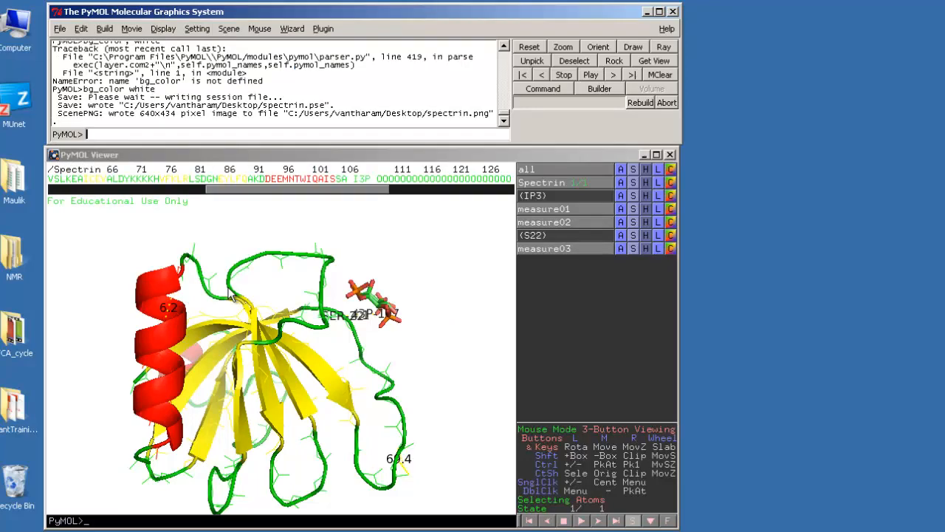
Quit PyMOL and reopen the saved spectrin session from the desktop
left_click(59, 31)
left_click(91, 237)
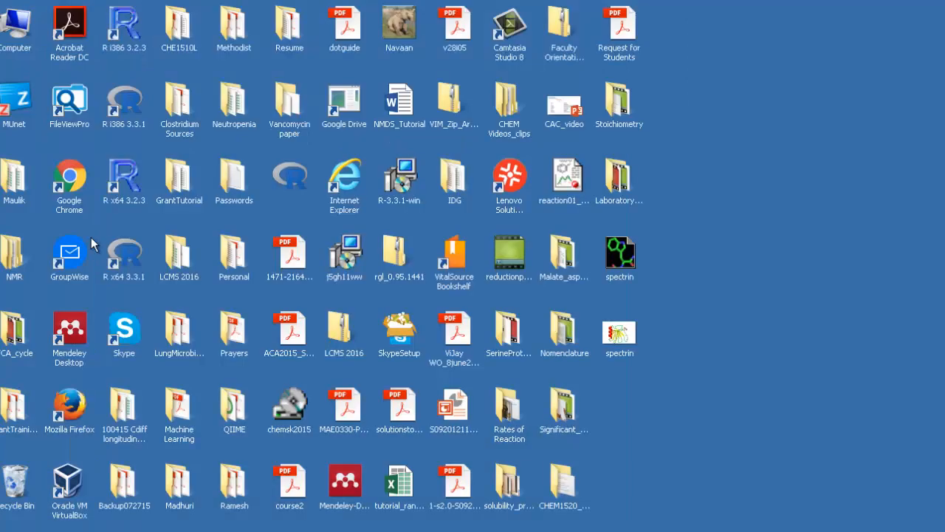
double_click(620, 253)
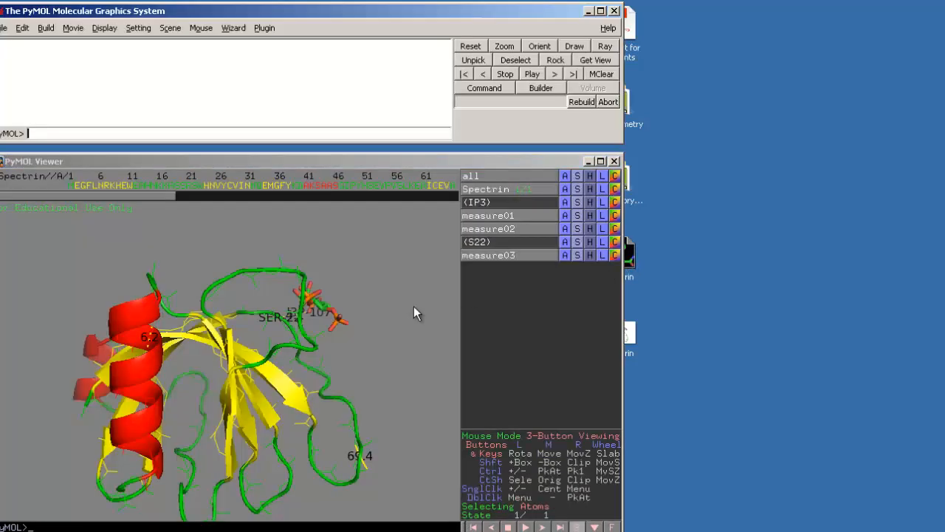
left_click_drag(414, 313, 269, 332)
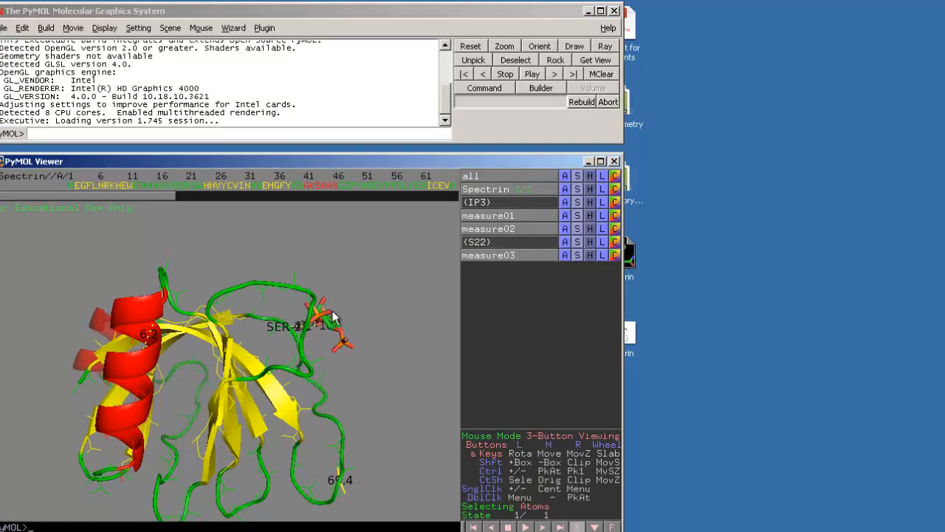
Minimize both PyMOL windows and switch to PowerPoint with a blank presentation
left_click(587, 161)
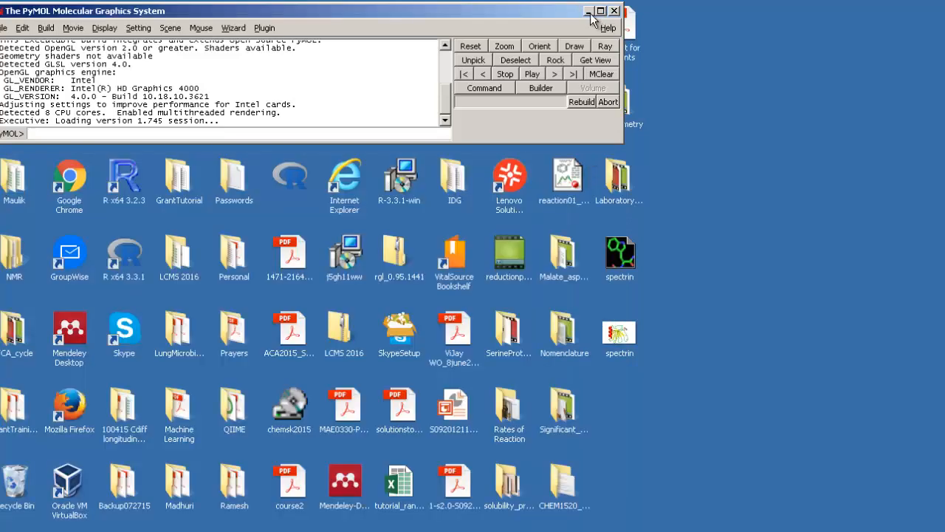
left_click(589, 11)
key("super")
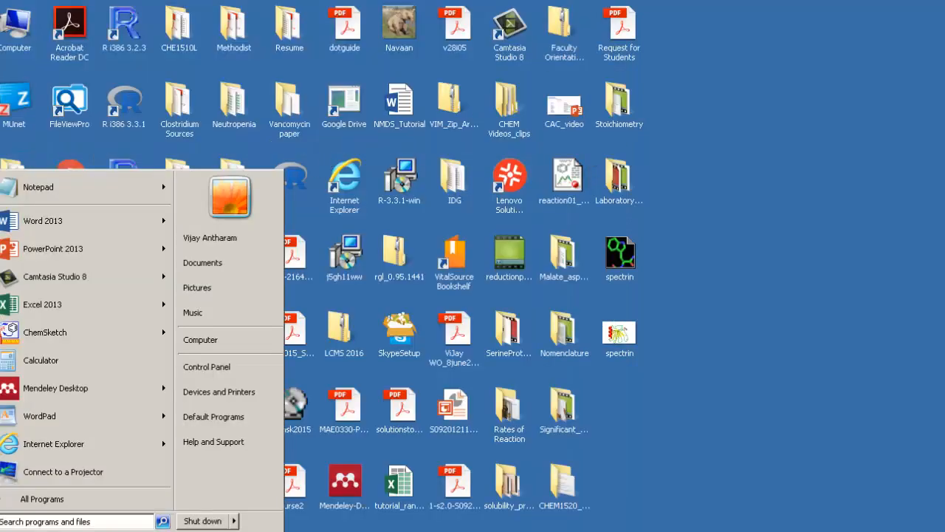
left_click(93, 246)
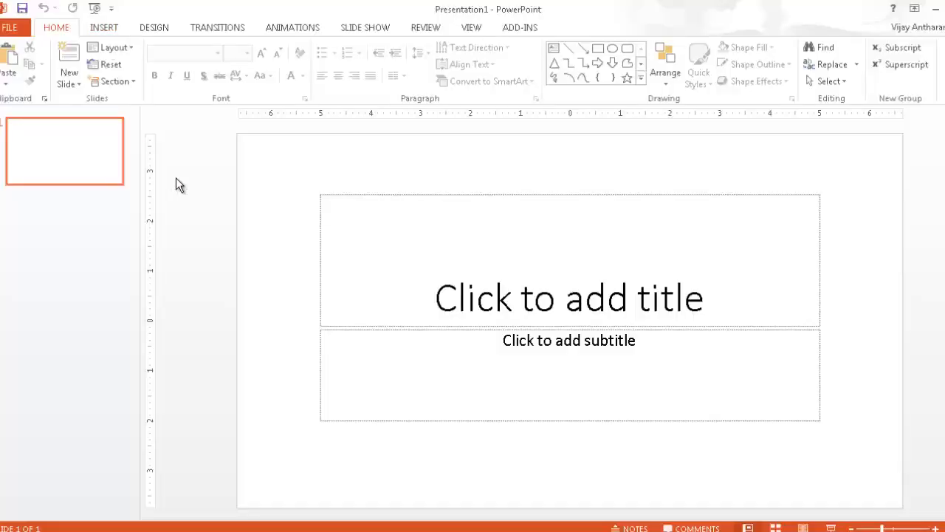
Insert the spectrin picture from the Desktop into the first slide
left_click(107, 28)
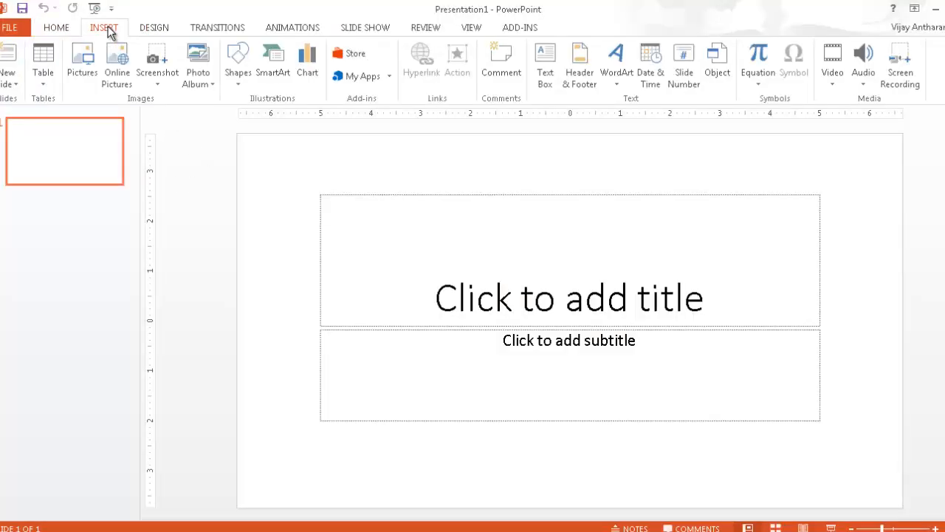
left_click(91, 82)
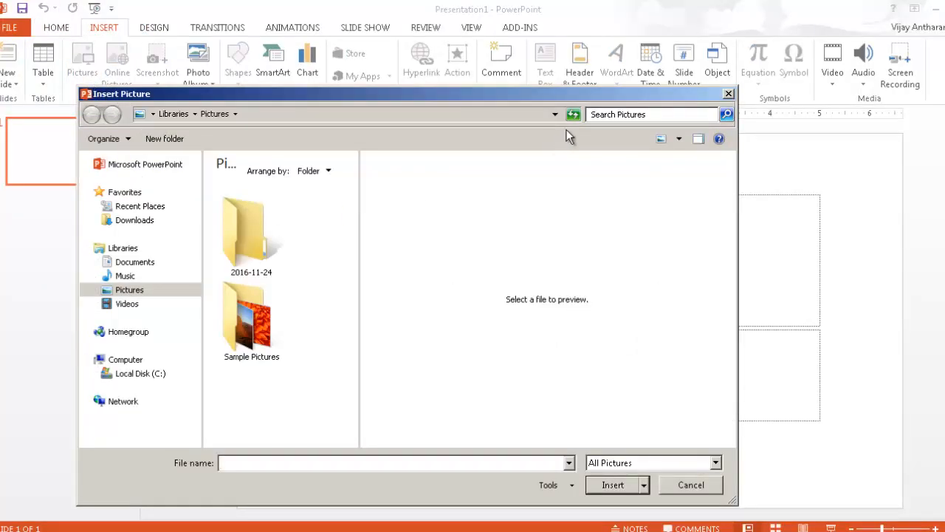
left_click(555, 114)
left_click(529, 130)
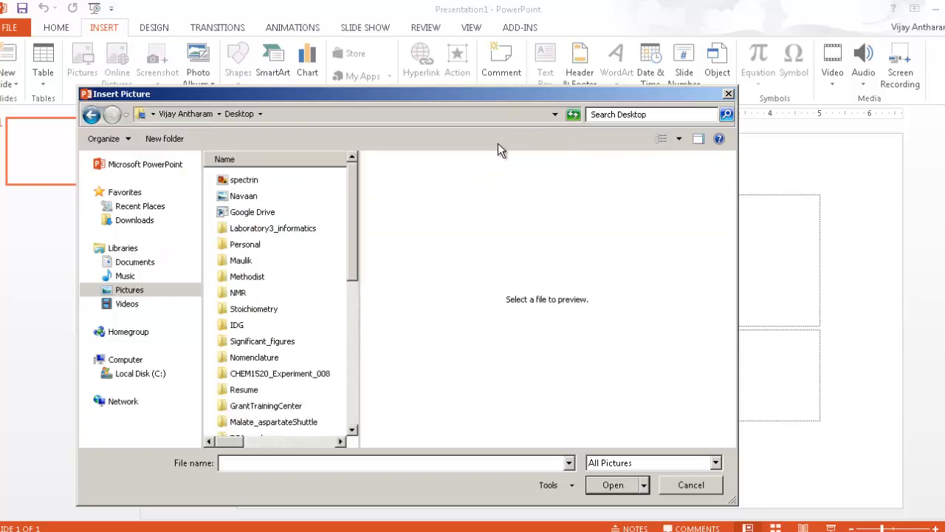
double_click(264, 180)
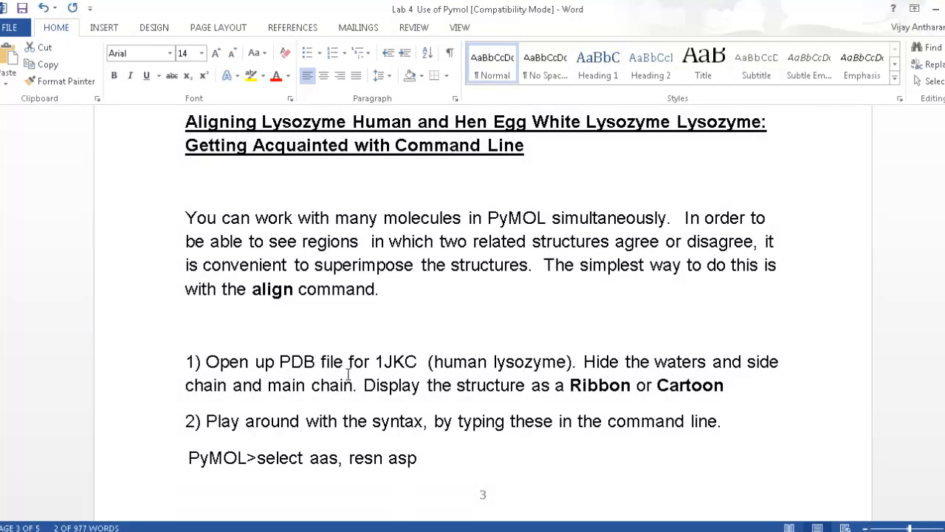
Copy the ID 1JKC from the Word lab handout, look it up on the RCSB PDB site, and save its PDB-format file to Downloads
left_click_drag(376, 362, 417, 362)
key("ctrl+c")
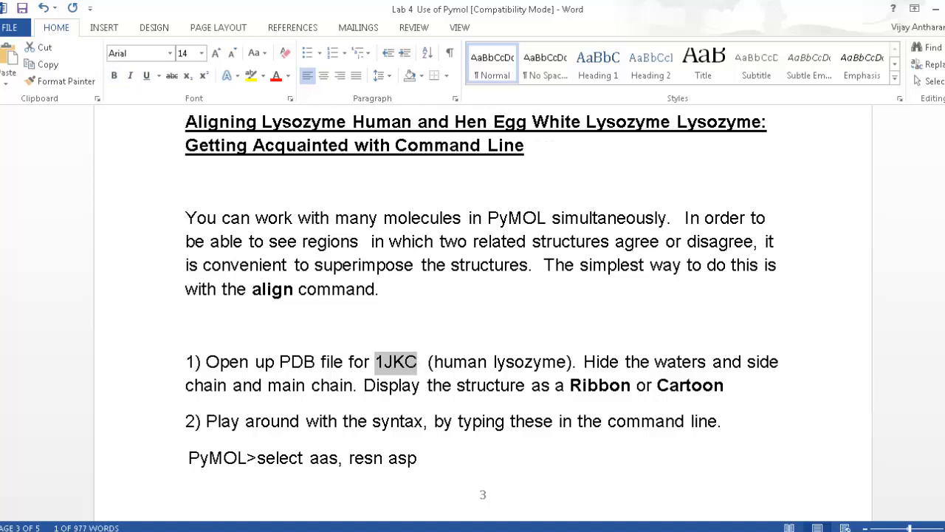
left_click(151, 531)
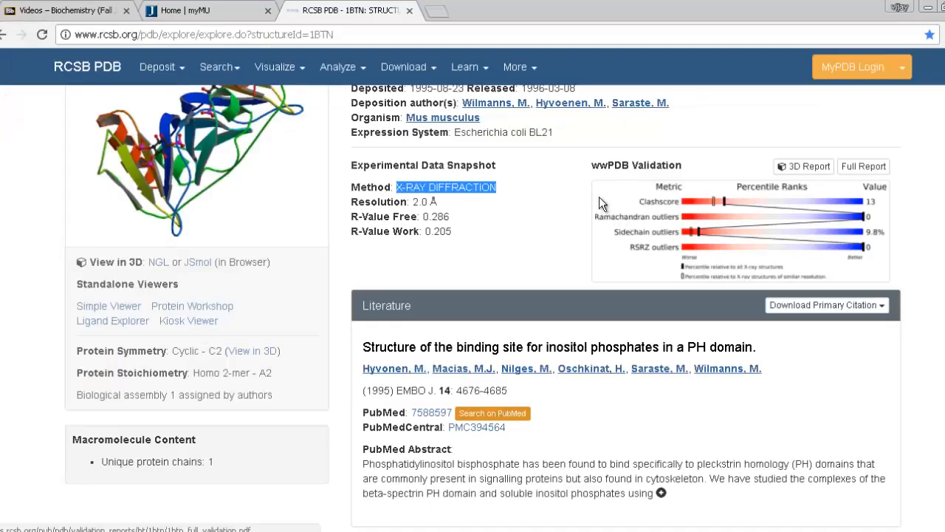
scroll(599, 196, "up", 4)
left_click(580, 138)
key("ctrl+v")
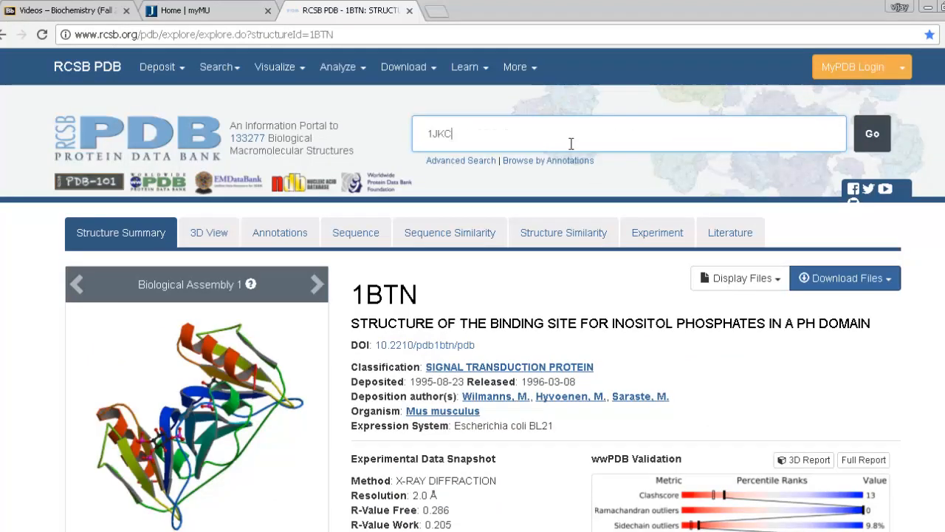
key("Return")
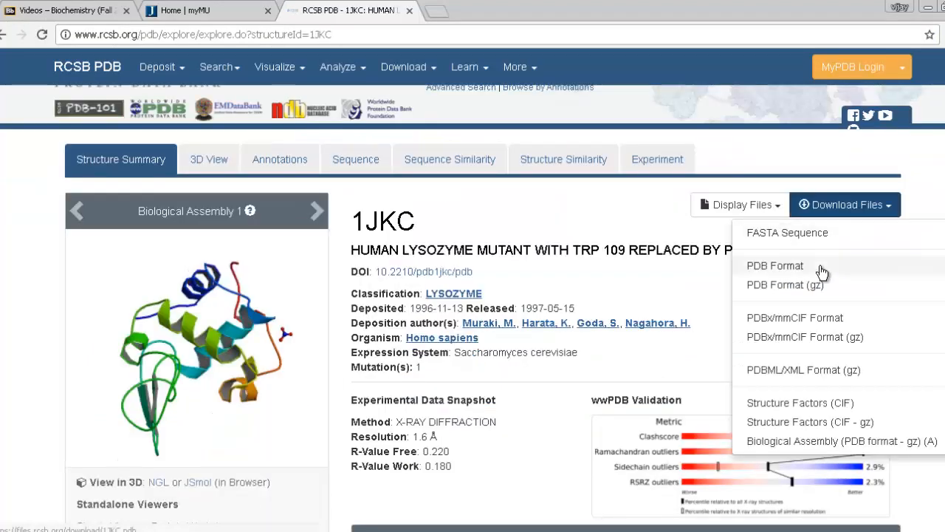
left_click(789, 268)
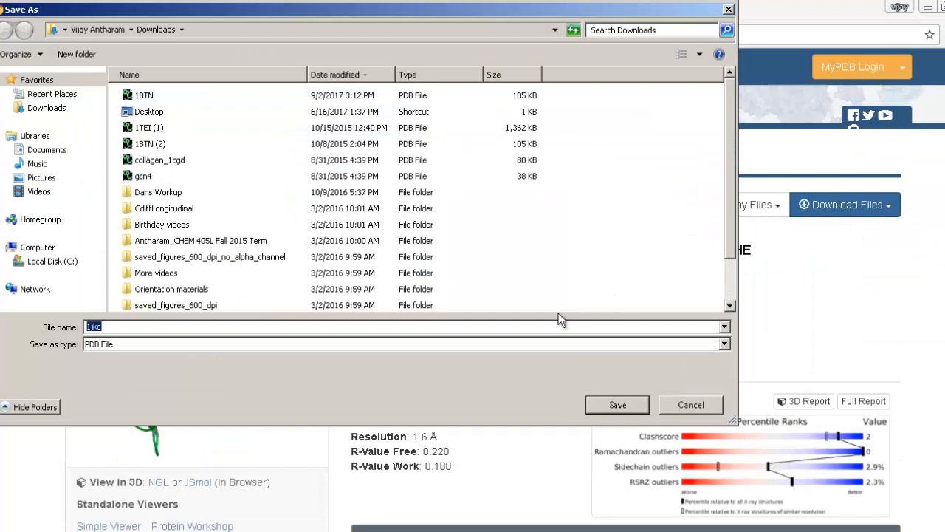
left_click(617, 404)
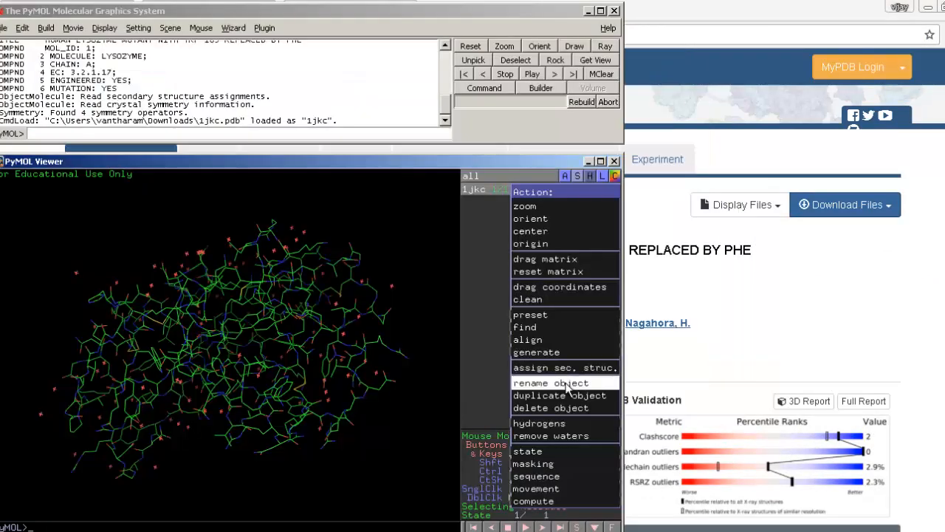
Rename the loaded 1jkc object in PyMOL to Human_Lyz
left_click(550, 381)
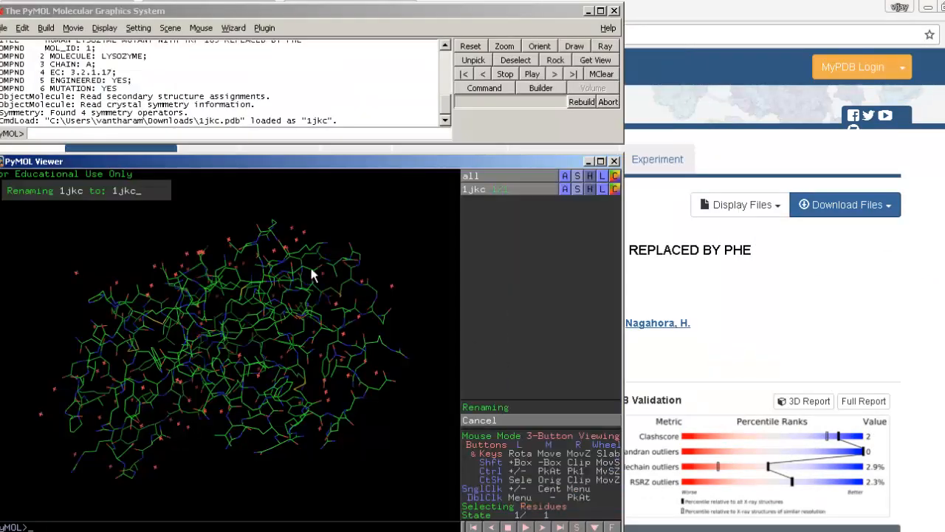
key("BackSpace")
key("BackSpace")
key("BackSpace")
key("BackSpace")
type("Human_Lyz")
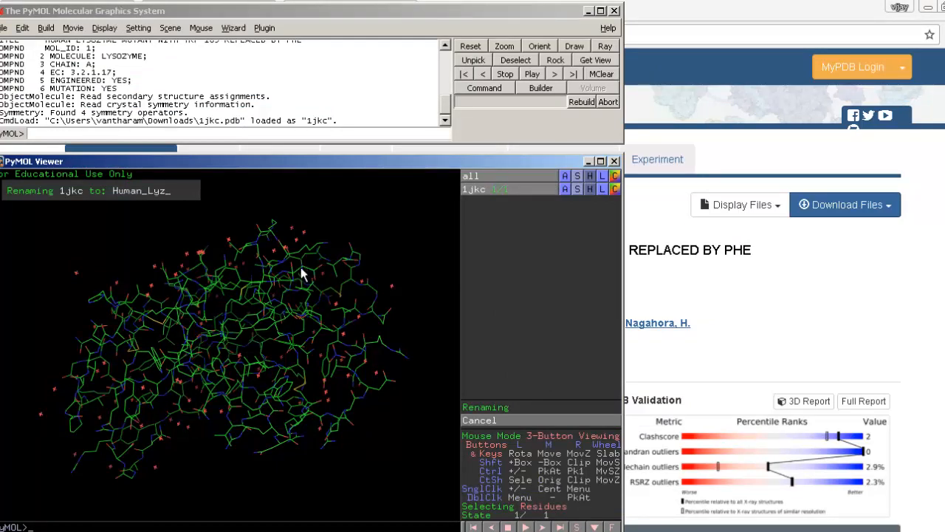
key("Return")
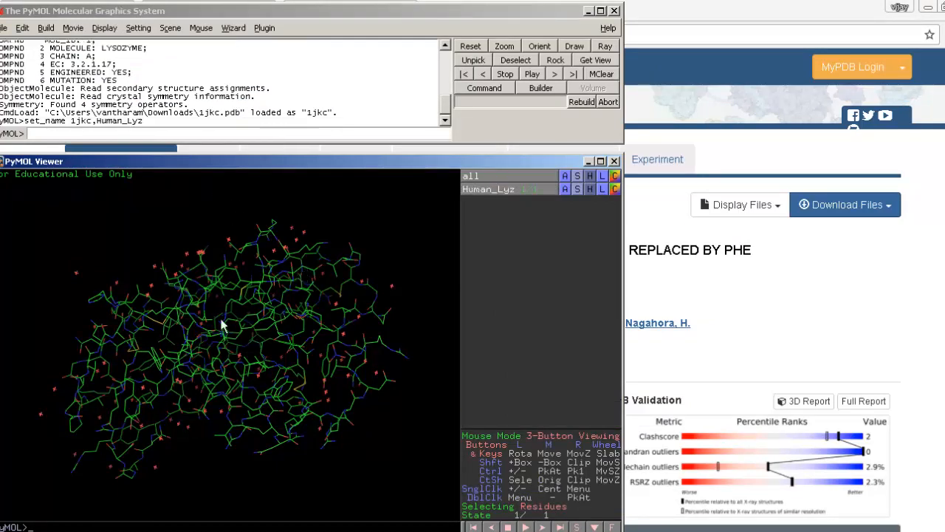
left_click(214, 325)
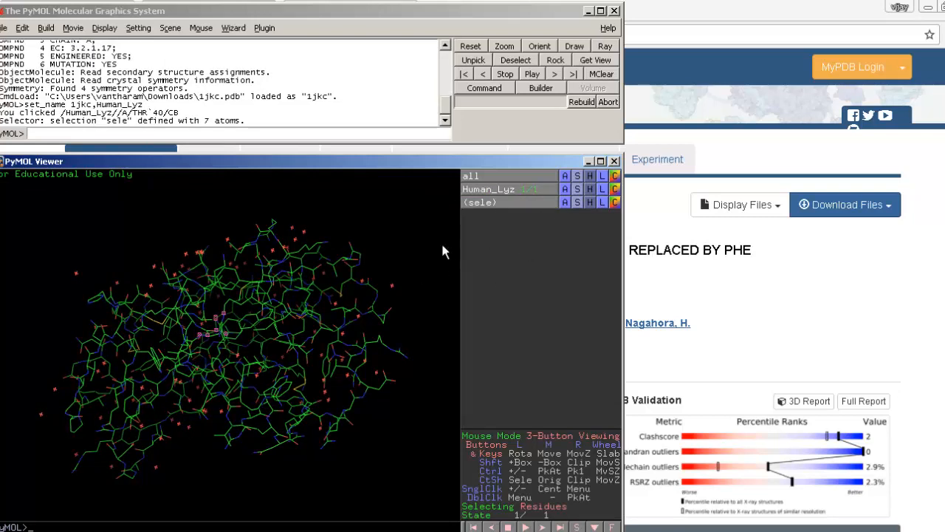
left_click(565, 202)
left_click(563, 221)
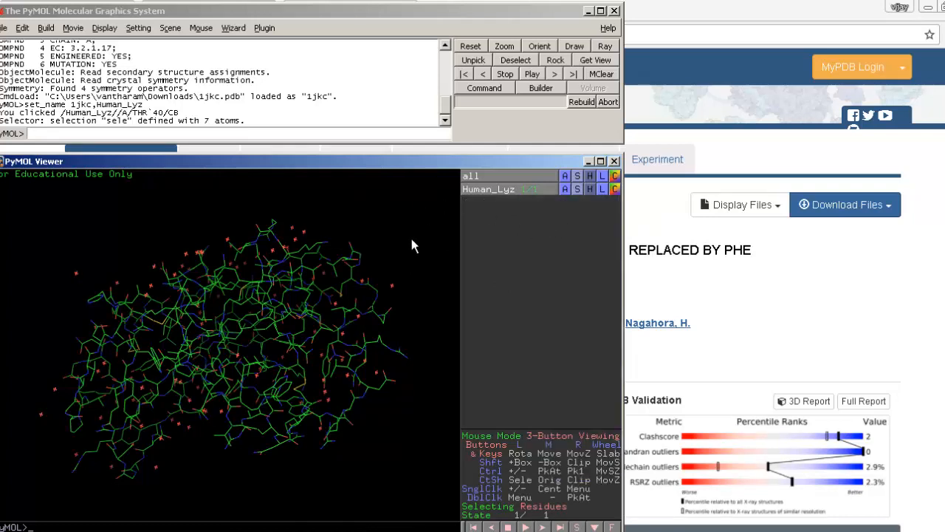
Hide the waters of Human_Lyz and show the structure as a cartoon
left_click(589, 189)
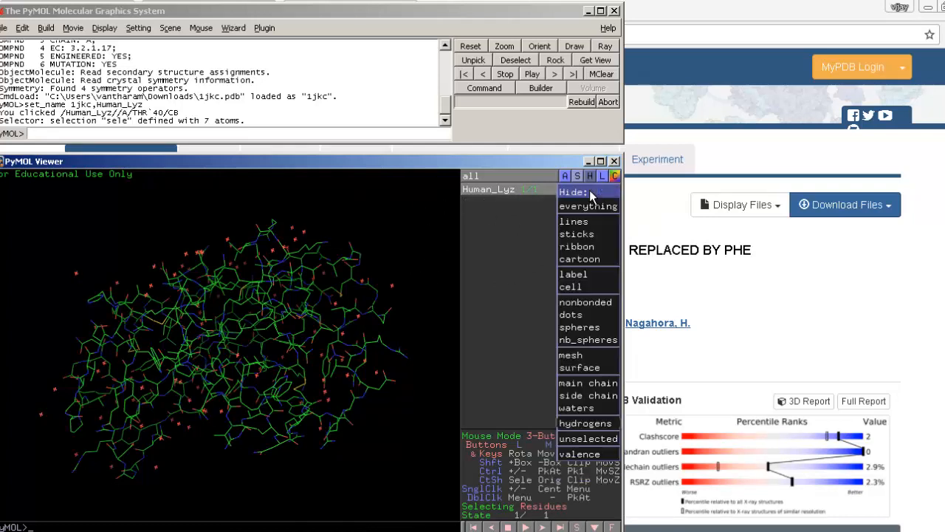
left_click(589, 408)
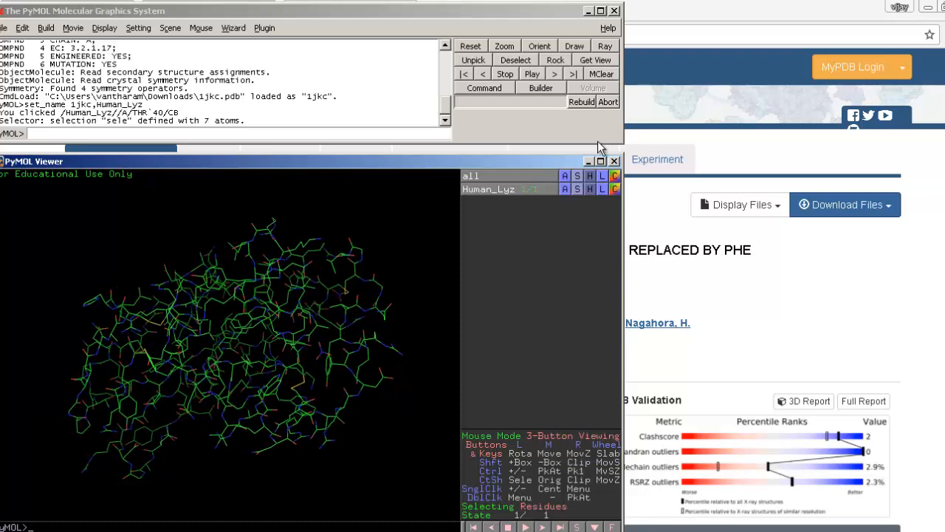
left_click(577, 189)
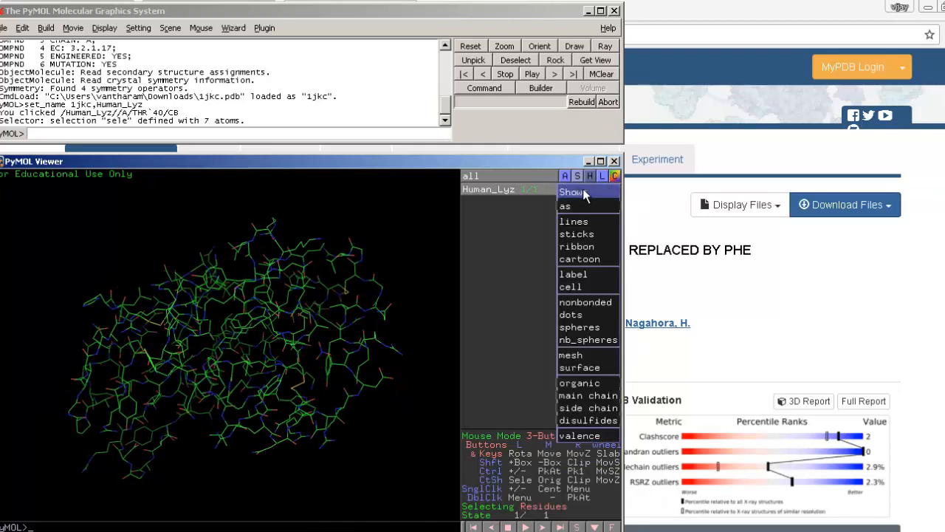
left_click(580, 260)
left_click_drag(269, 328, 261, 337)
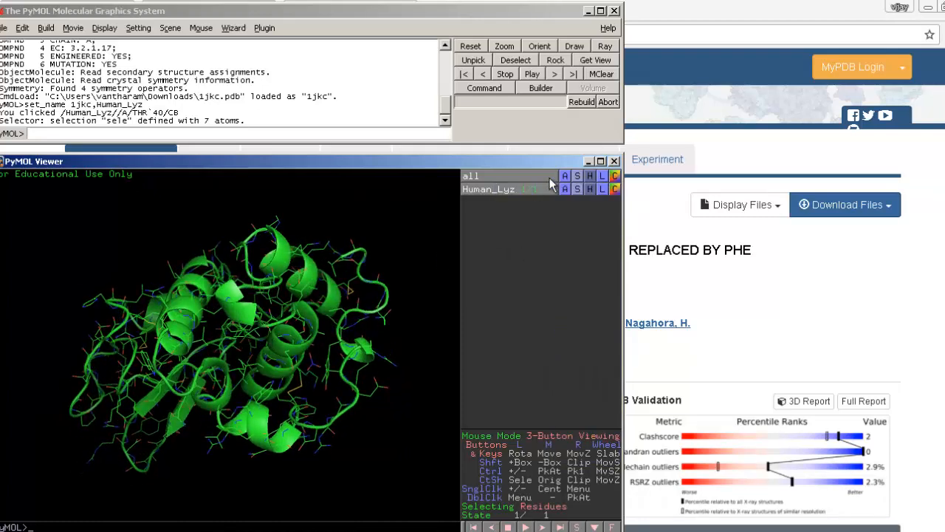
Hide the main chain and side chain of Human_Lyz, leaving only the cartoon
left_click(590, 189)
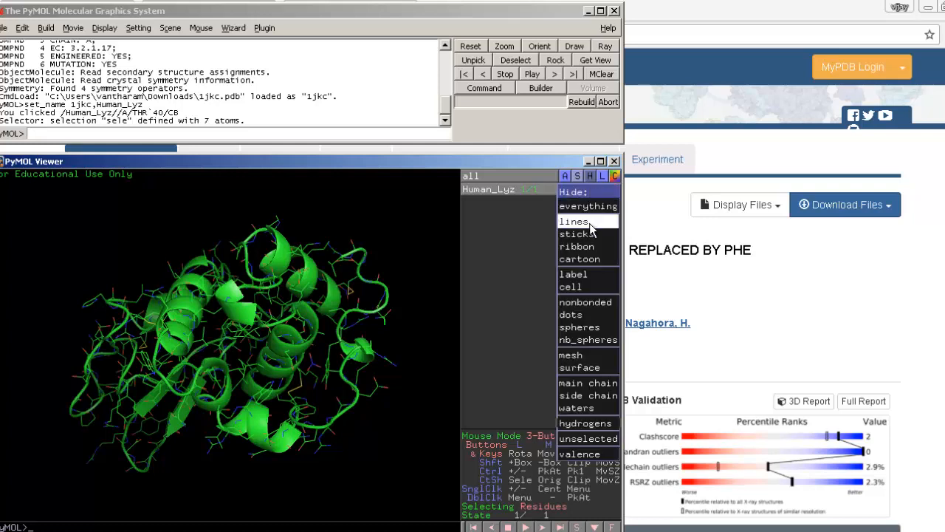
left_click(599, 382)
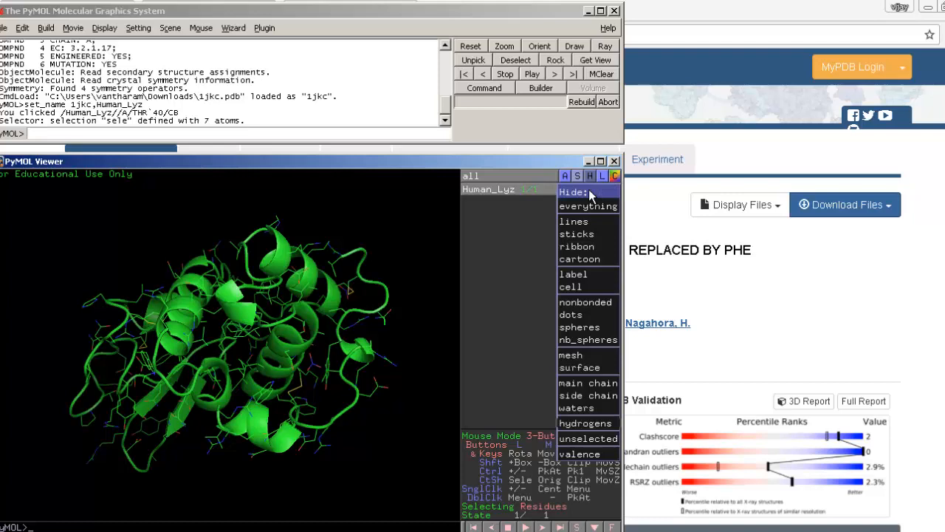
left_click(588, 395)
left_click_drag(282, 298, 355, 287)
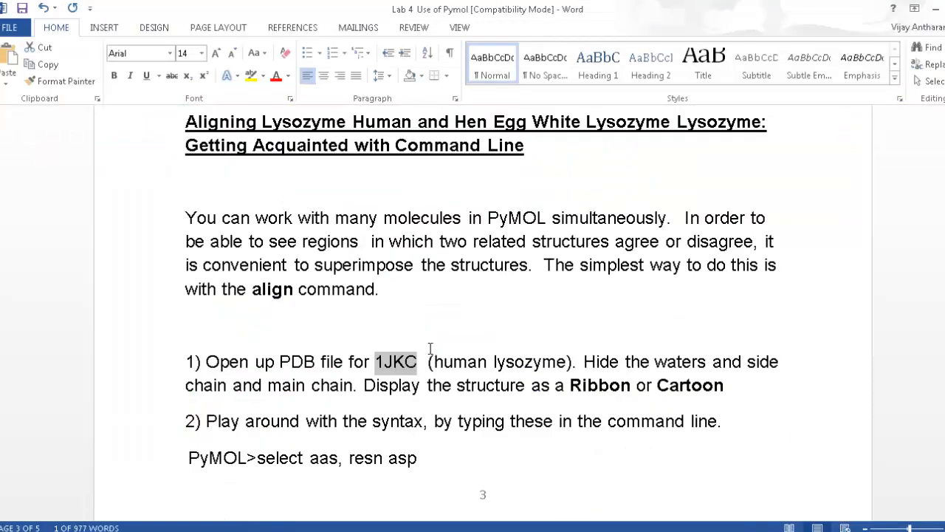
Switch to the Word lab handout and read the command-line selection instructions, including "select aas, resn asp" and "select asp, resi 53"
scroll(413, 357, "down", 6)
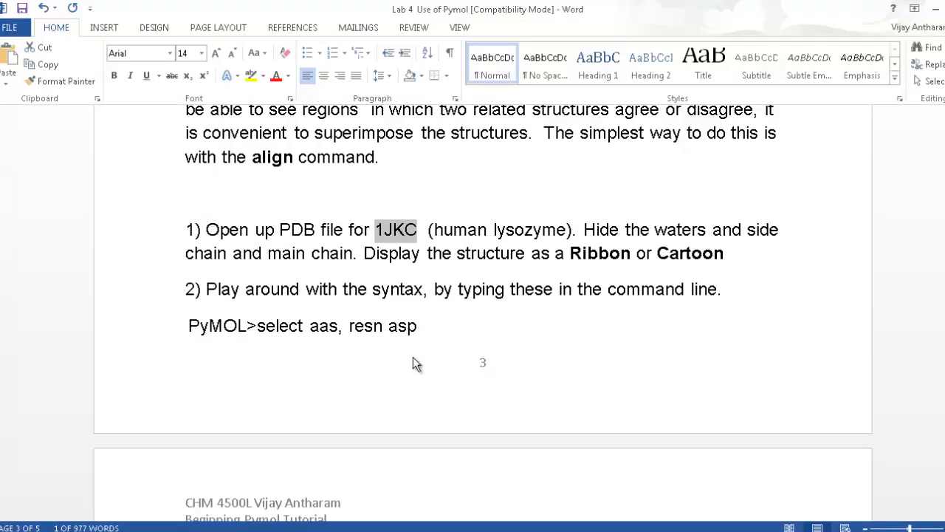
scroll(403, 357, "down", 1)
scroll(401, 353, "up", 3)
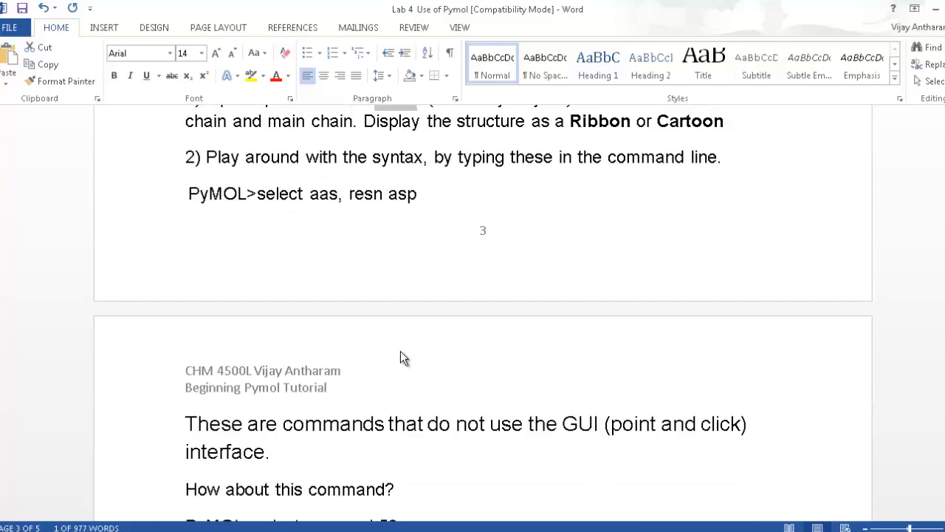
scroll(401, 354, "down", 6)
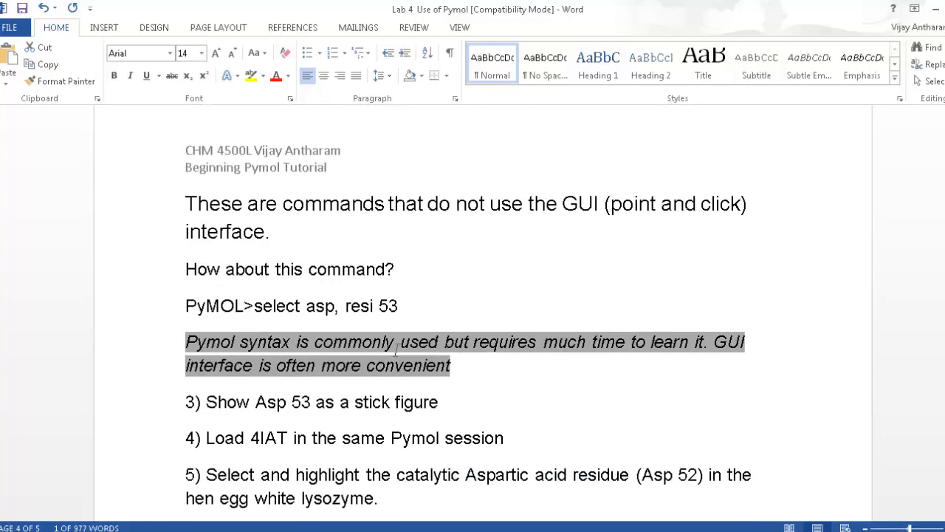
scroll(396, 349, "up", 7)
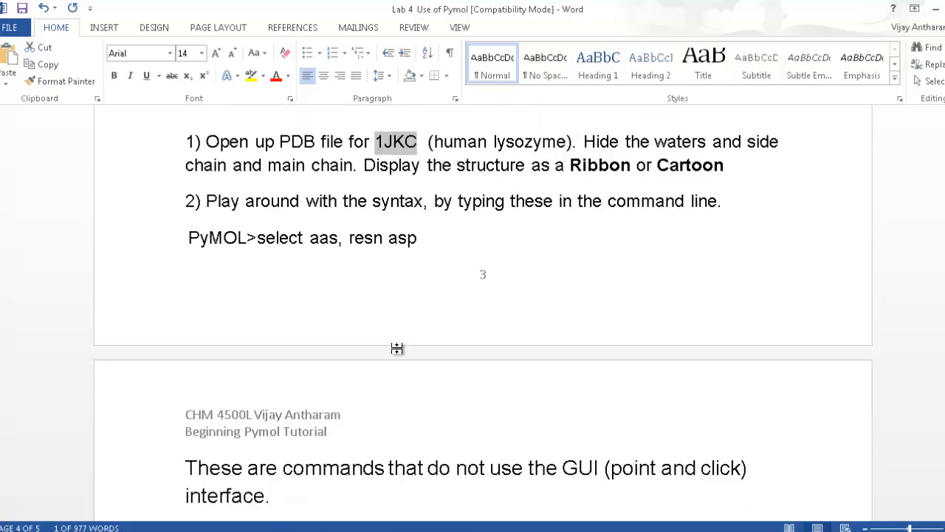
scroll(372, 349, "down", 1)
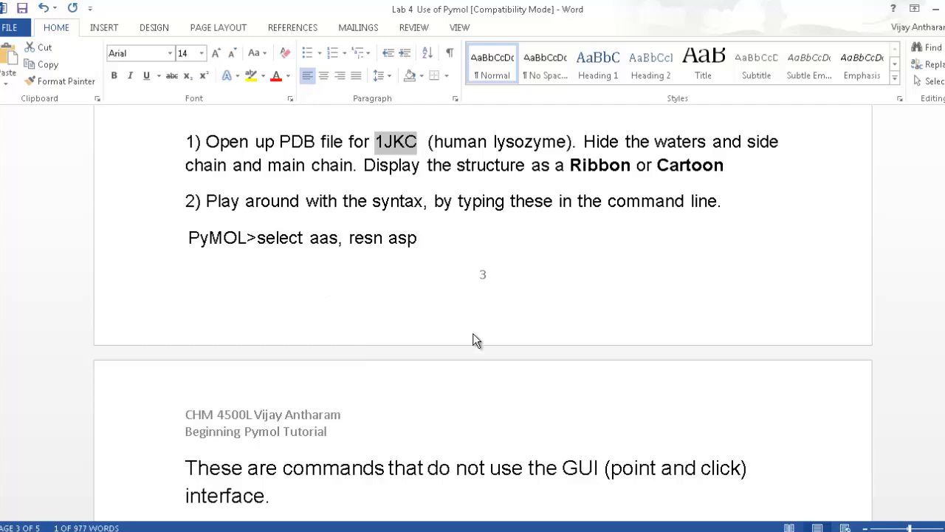
scroll(453, 320, "down", 3)
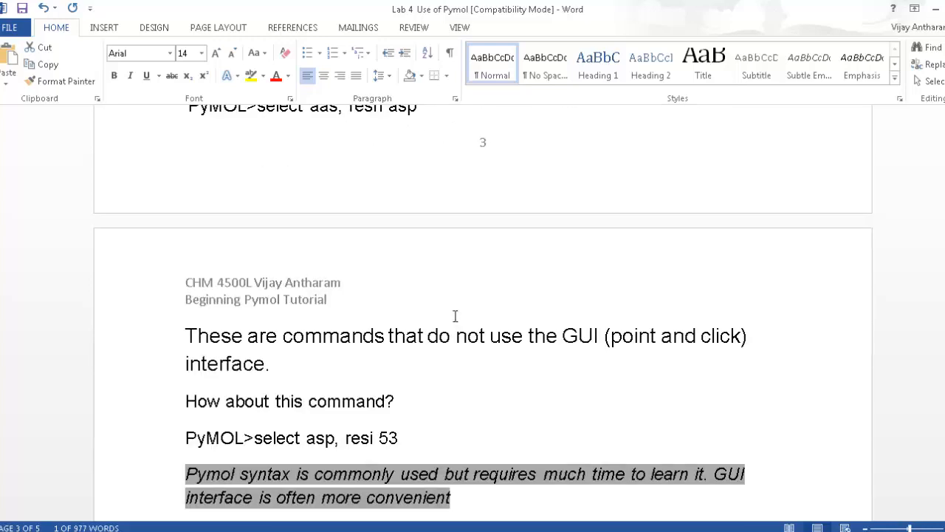
scroll(455, 321, "down", 2)
scroll(453, 316, "up", 1)
scroll(453, 317, "up", 3)
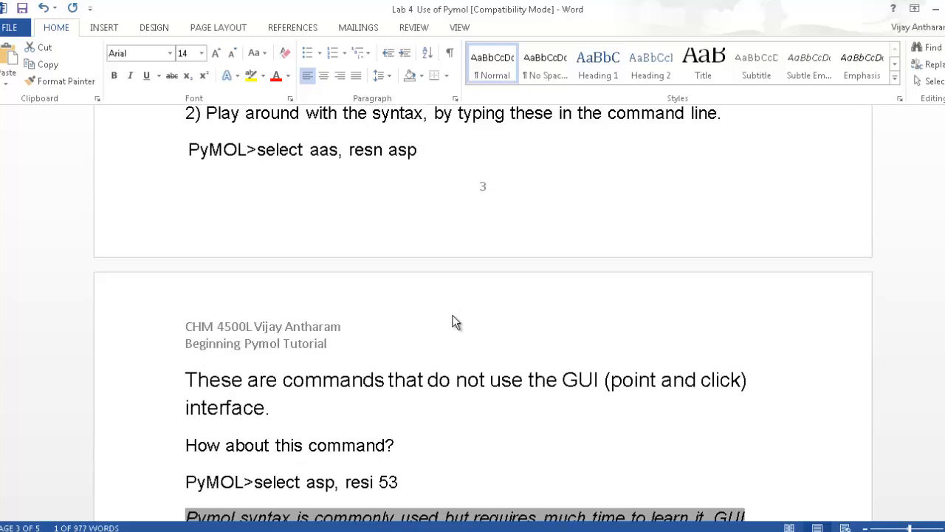
left_click_drag(309, 194, 319, 193)
left_click_drag(371, 208, 417, 198)
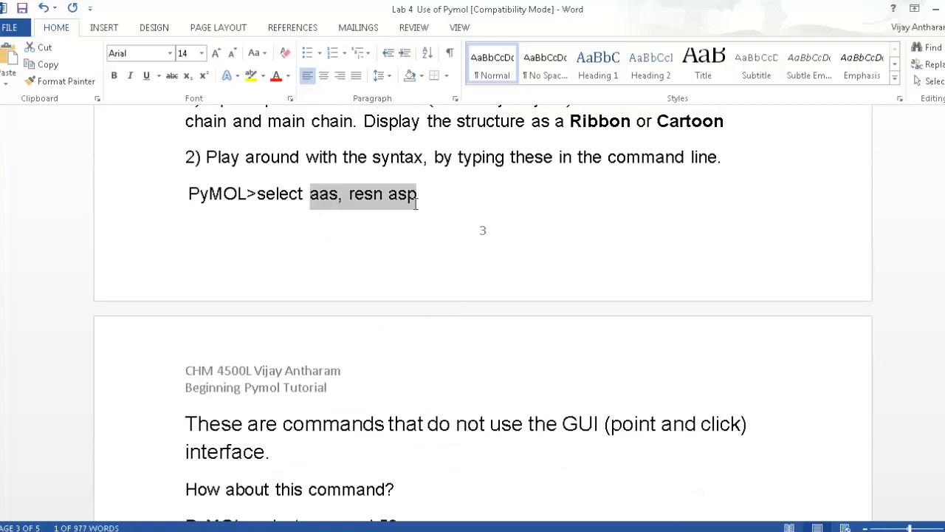
left_click(398, 274)
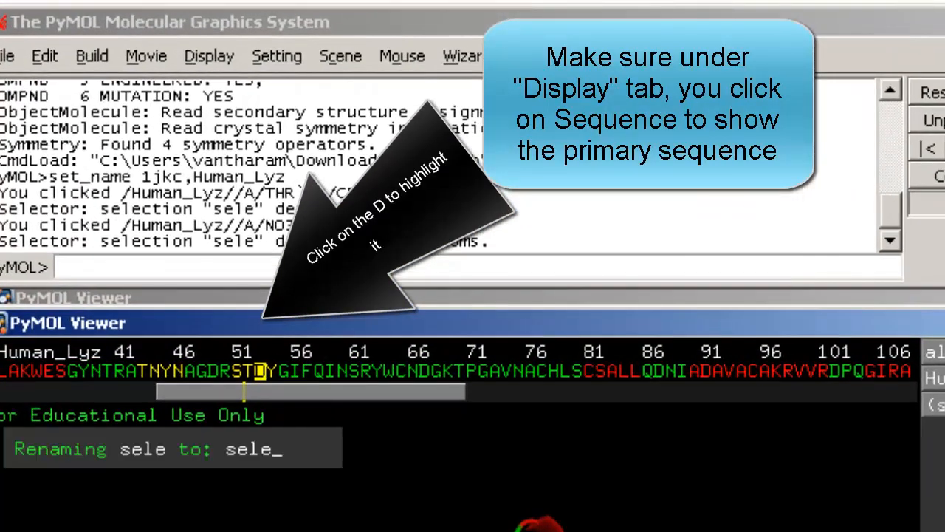
Rename the sele selection to Asp53
key("BackSpace")
key("BackSpace")
key("BackSpace")
key("BackSpace")
type("Asp5")
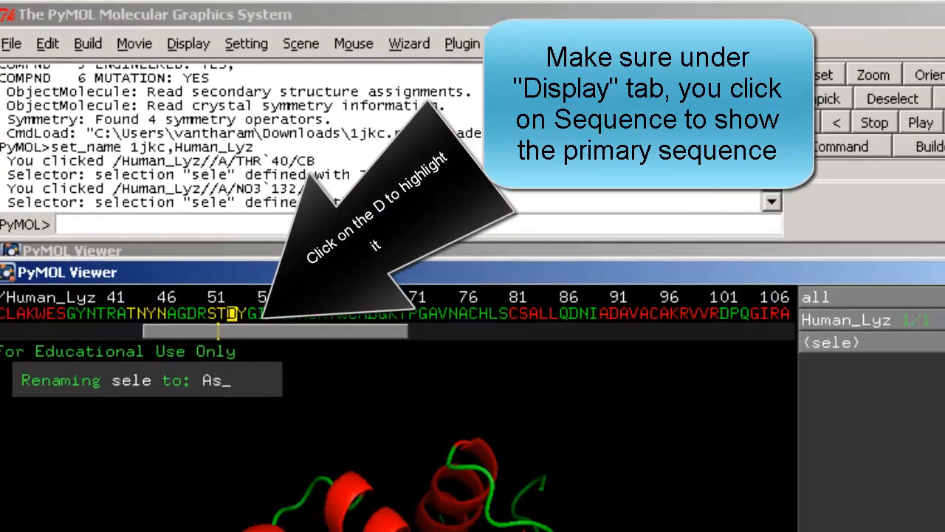
type("3")
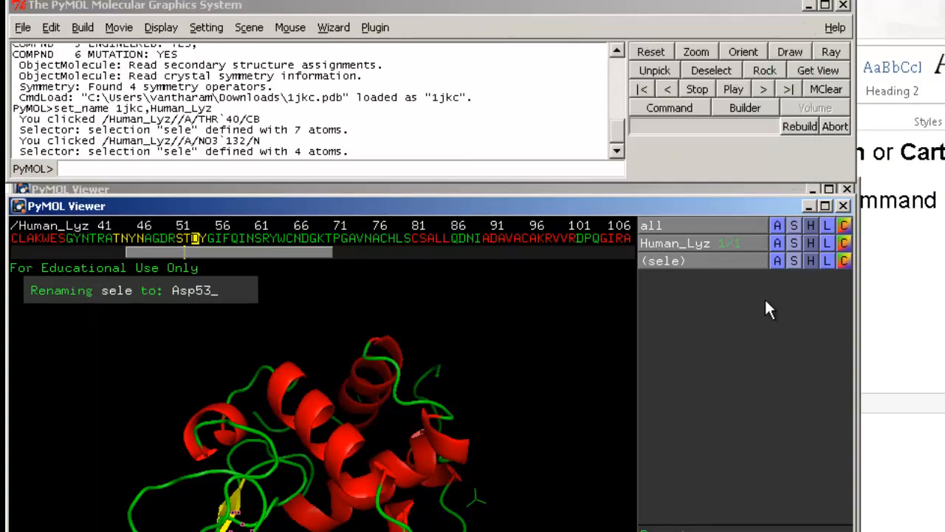
key("Return")
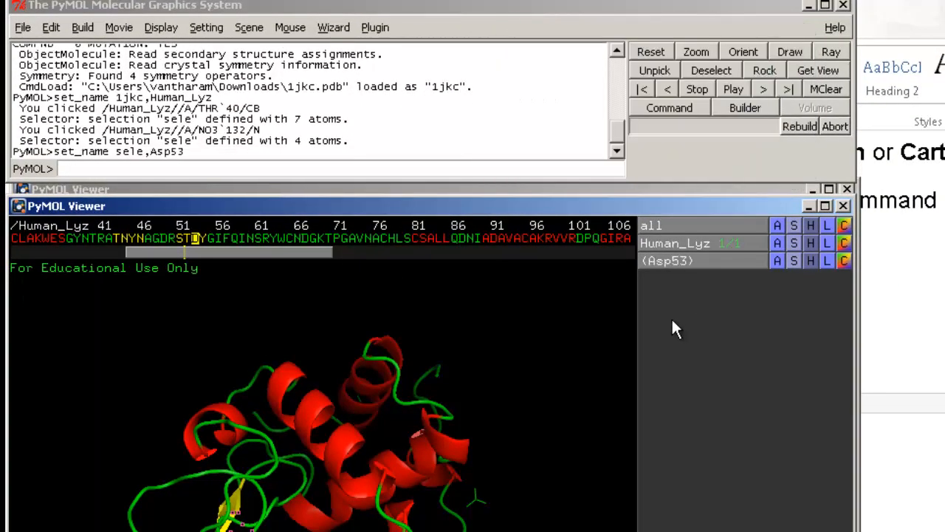
Show the Asp53 selection as sticks
left_click(794, 261)
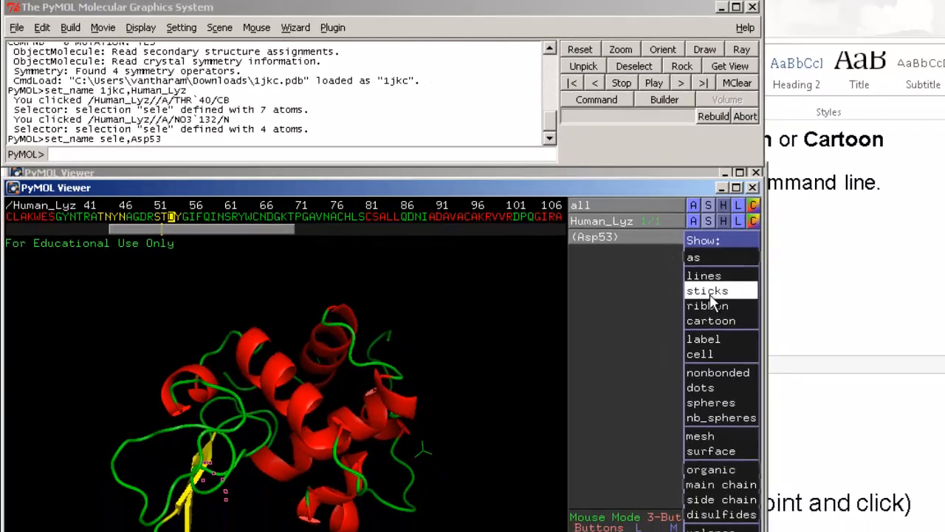
left_click(711, 295)
left_click_drag(326, 454, 321, 337)
left_click_drag(260, 289, 276, 311)
Color the Asp53 selection by element with magenta carbons
left_click(617, 200)
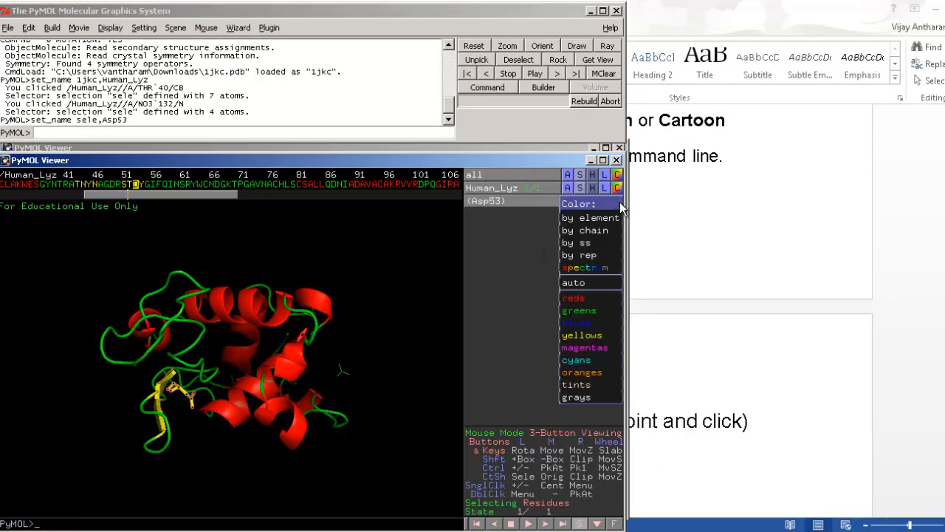
mouse_move(613, 231)
mouse_move(590, 218)
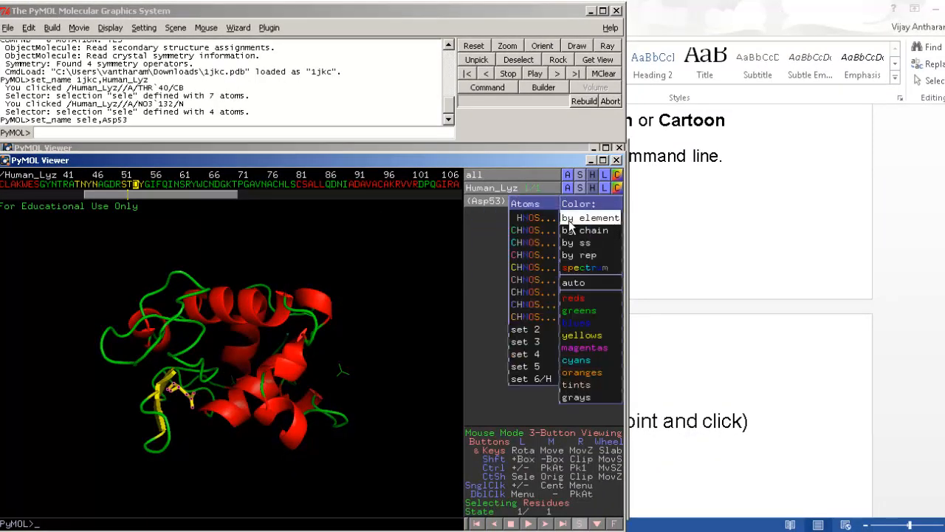
left_click(541, 257)
left_click_drag(316, 333, 288, 355)
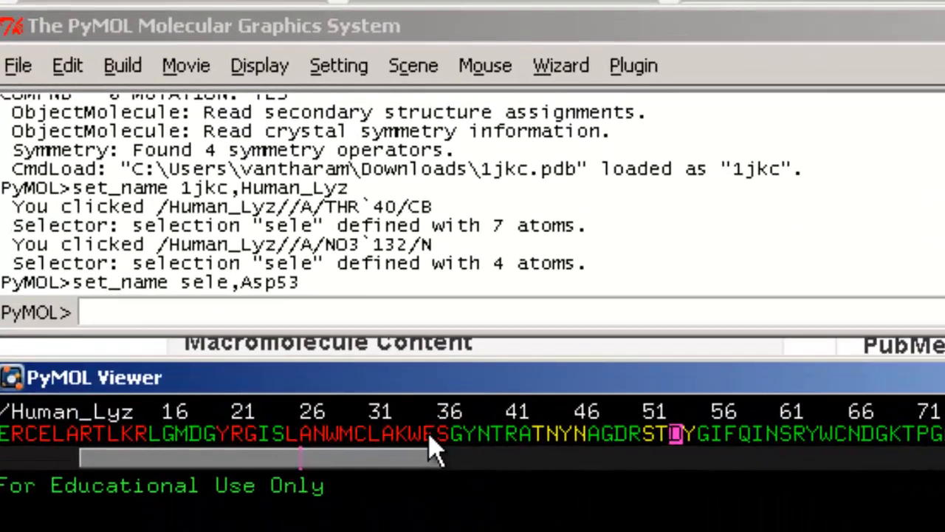
Add glutamate 35 of Human_Lyz to the Asp53 selection and show the selection as sticks
left_click(429, 434)
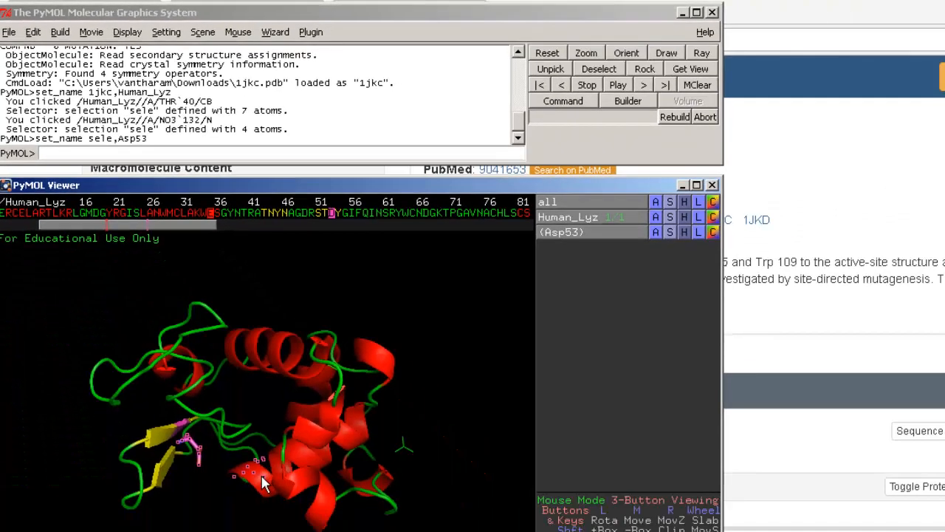
left_click(261, 475)
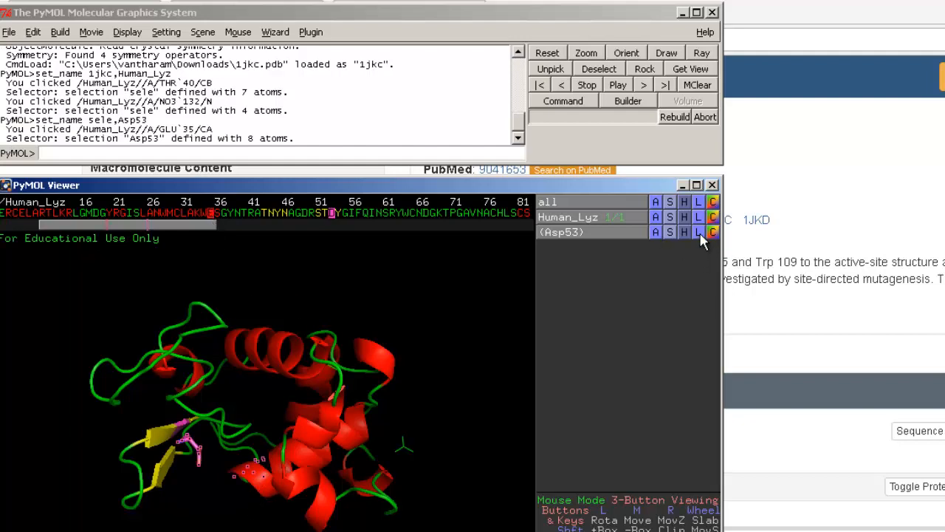
left_click(669, 232)
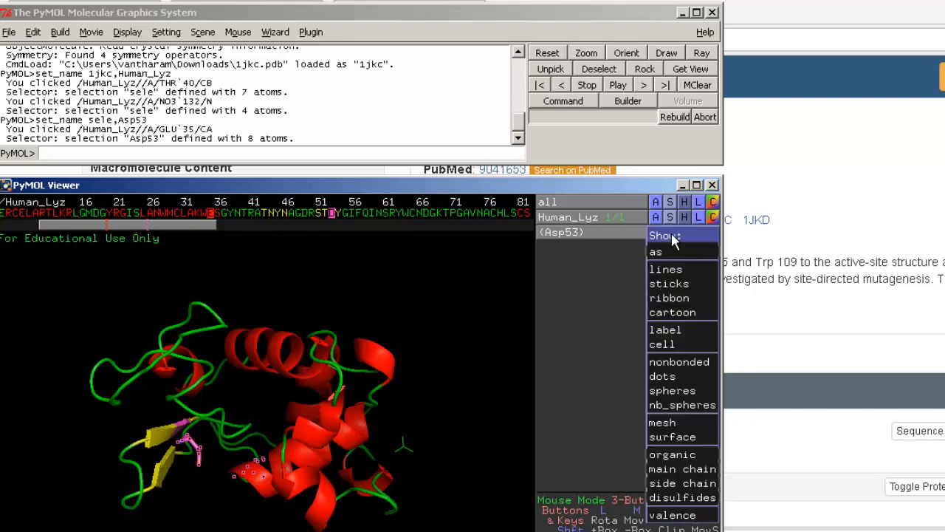
left_click(671, 282)
Color the extended selection with both active-site residues by element, using magenta carbons
left_click(713, 232)
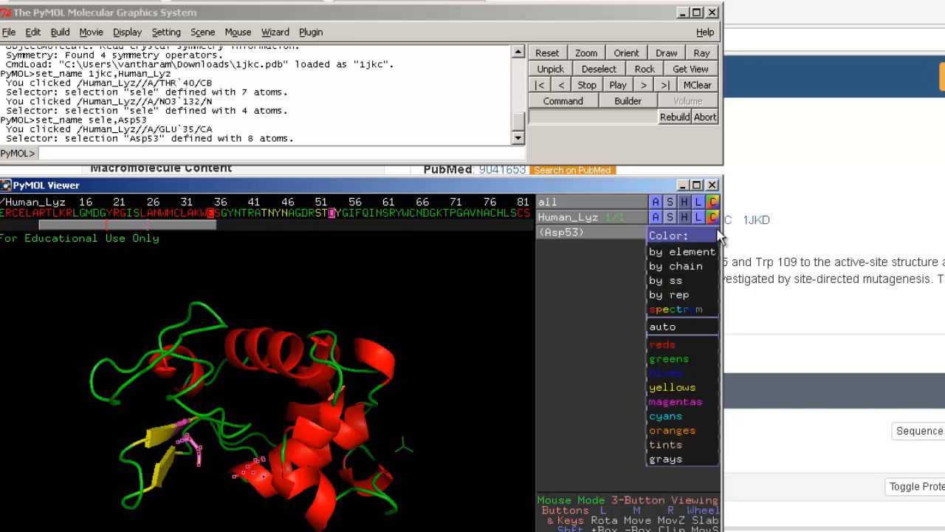
mouse_move(693, 280)
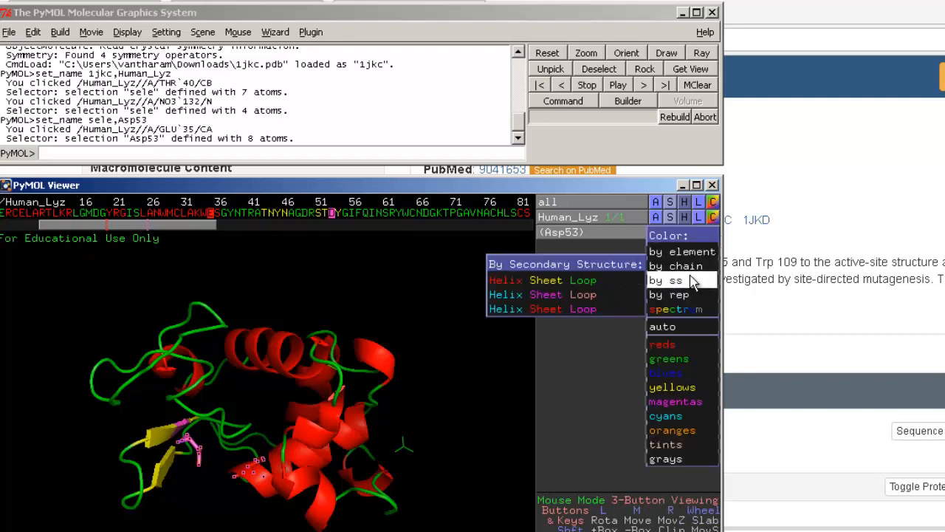
mouse_move(683, 252)
left_click(610, 295)
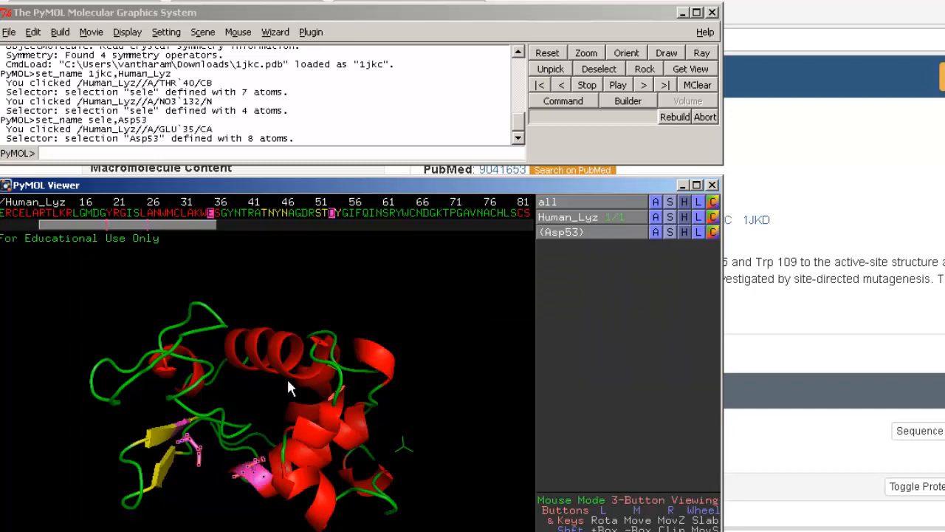
left_click_drag(287, 376, 303, 332)
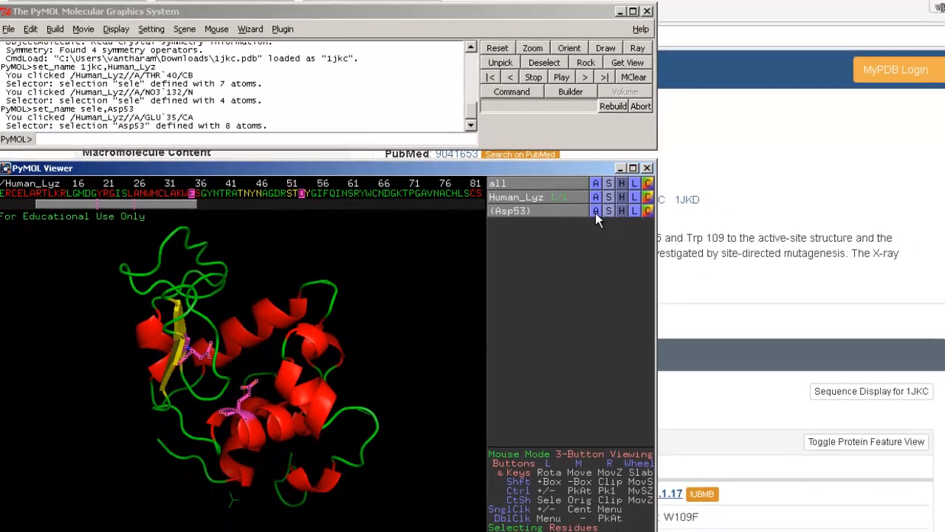
Rename the Asp53 selection to Asp53_Glu35
left_click(655, 232)
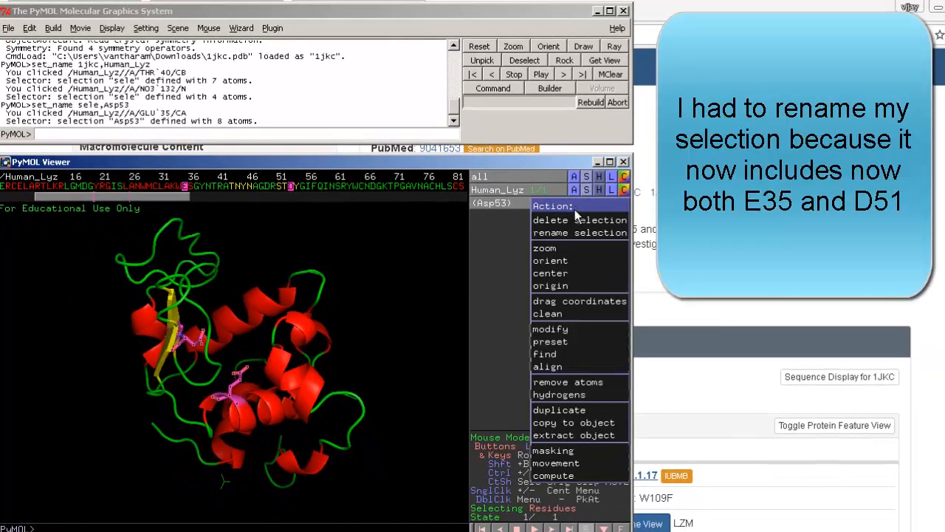
left_click(578, 232)
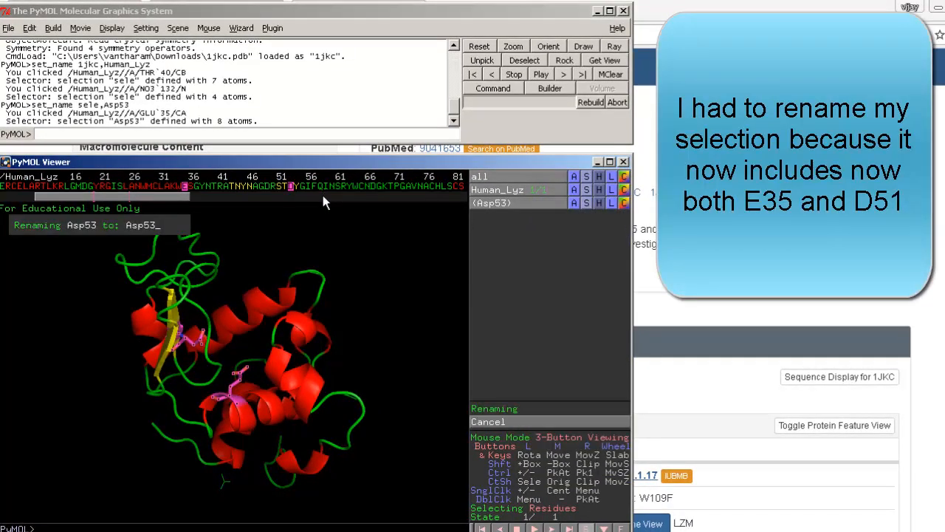
type("_Glu")
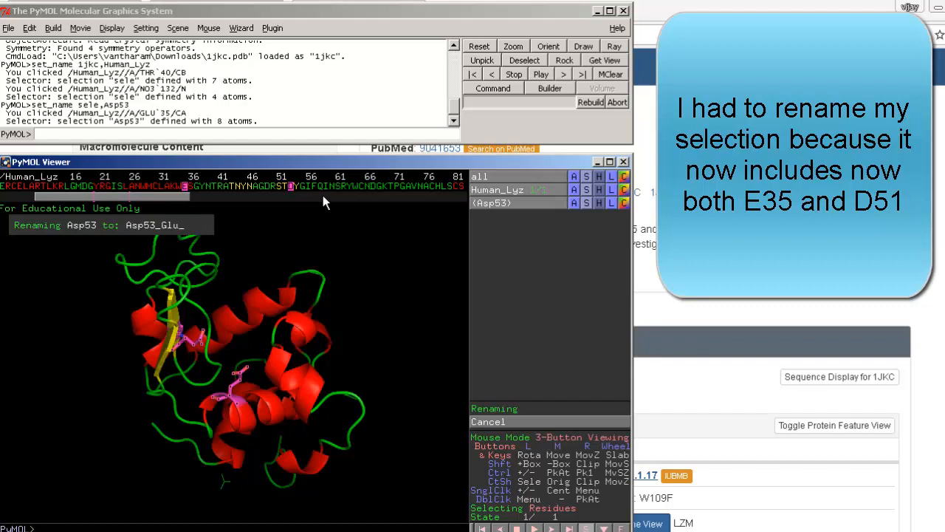
type("35")
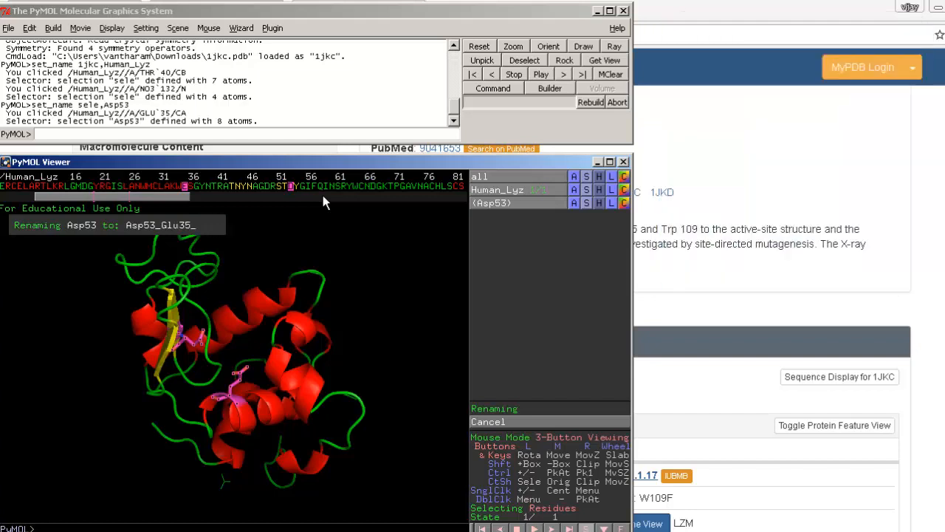
key("Return")
Start the Label wizard and label the alpha carbon of Asp 53 with its residue name and number
left_click_drag(329, 426, 248, 214)
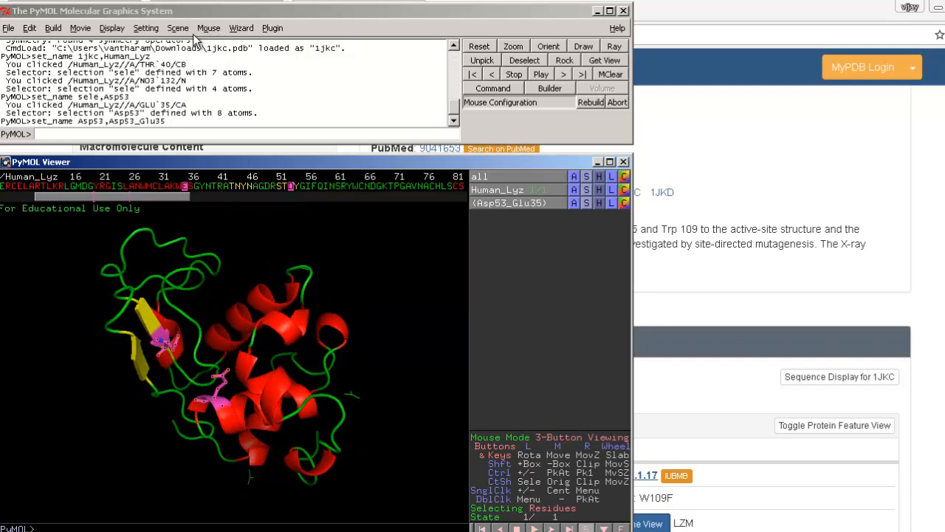
left_click(182, 30)
mouse_move(241, 30)
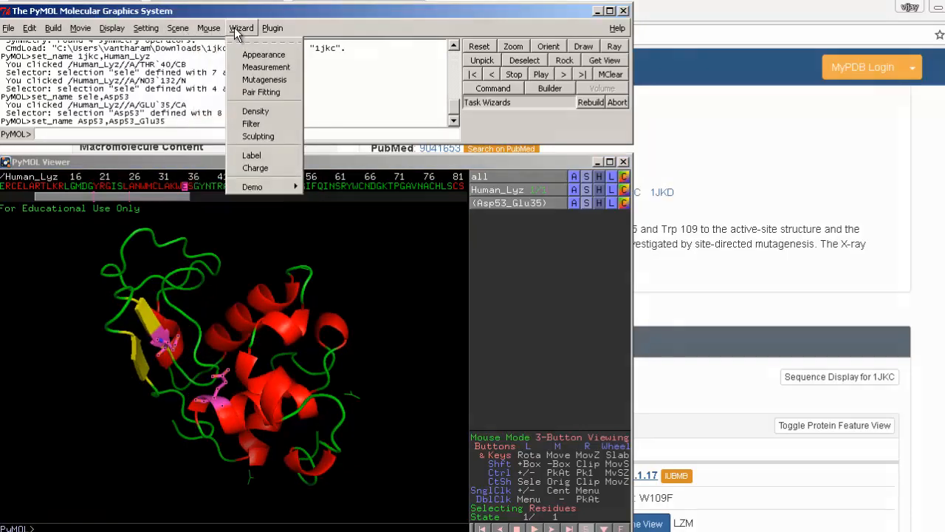
left_click(252, 155)
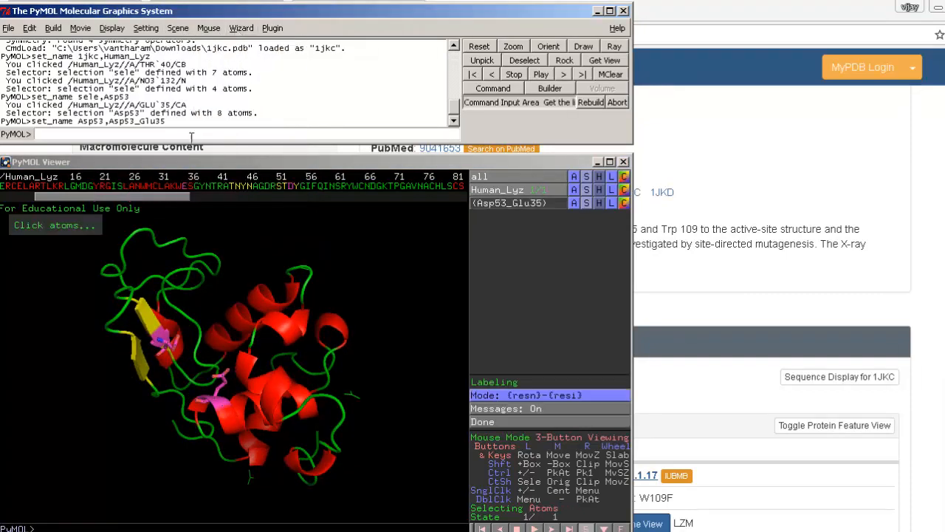
left_click_drag(149, 391, 165, 303)
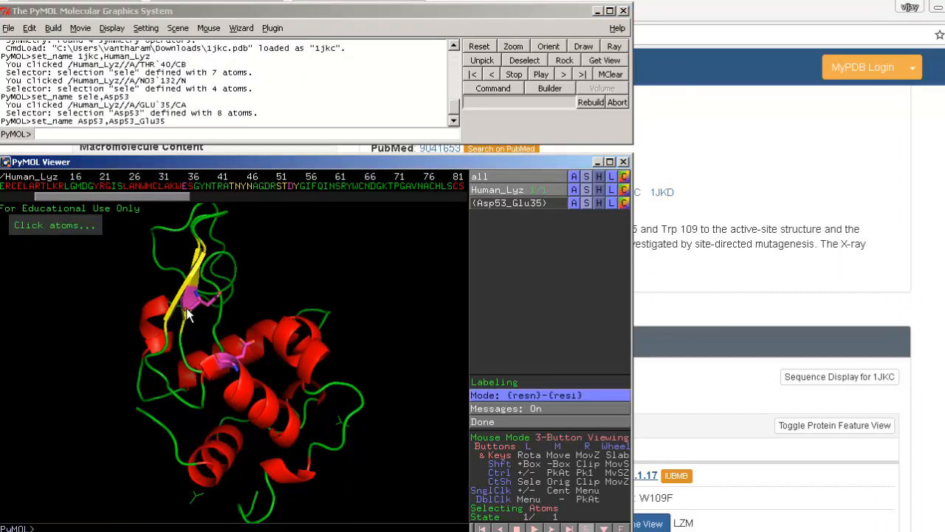
left_click(198, 301)
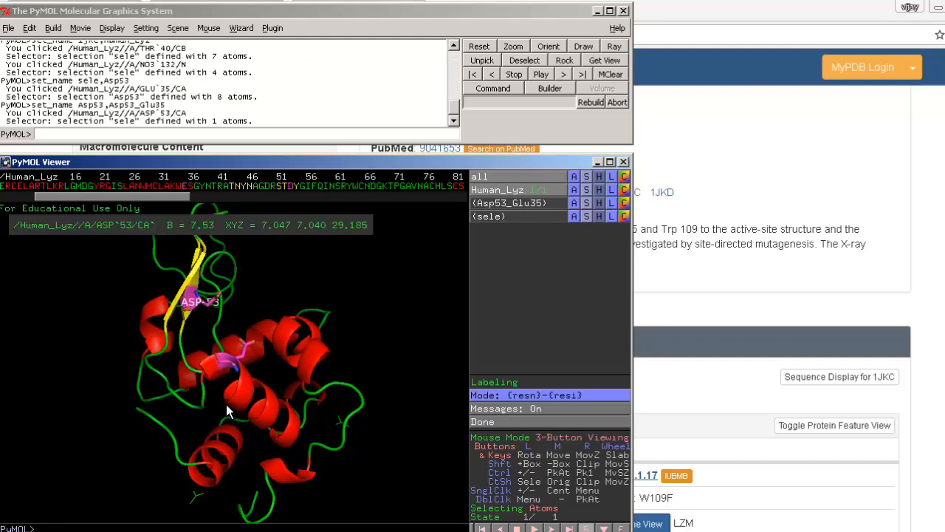
Label the alpha carbon of Glu 35 with its residue name and number, and finish the Label wizard
left_click_drag(230, 392, 218, 423)
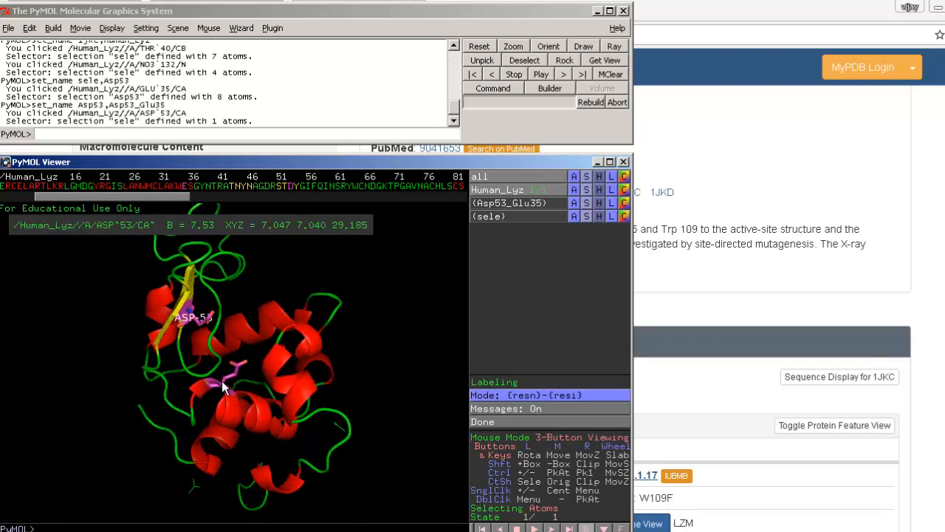
mouse_move(225, 390)
left_mouse_down()
mouse_move(206, 421)
mouse_move(213, 394)
left_mouse_up()
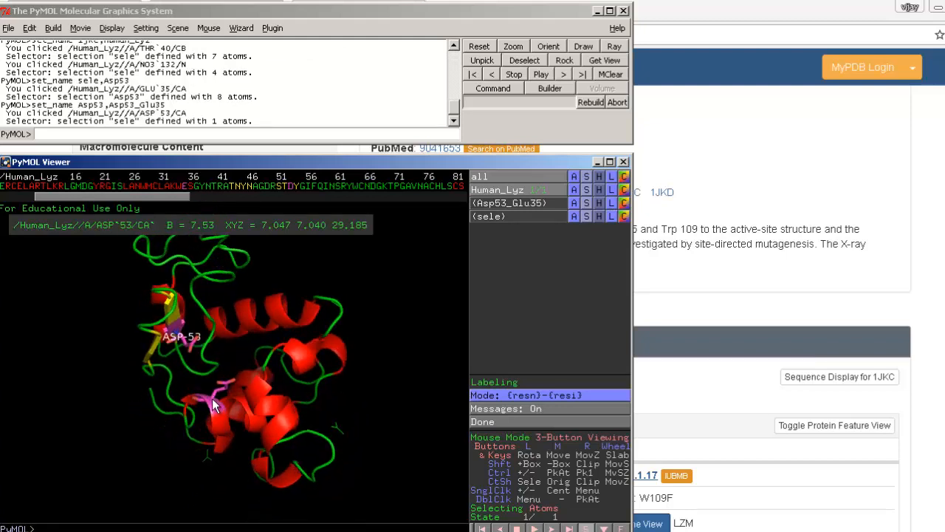
left_click(212, 401)
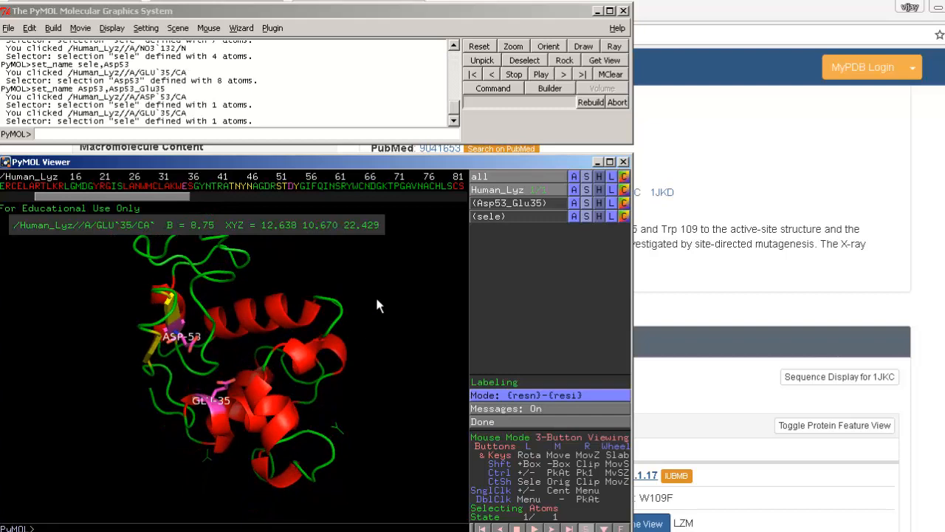
left_click(492, 421)
left_click_drag(326, 381, 324, 337)
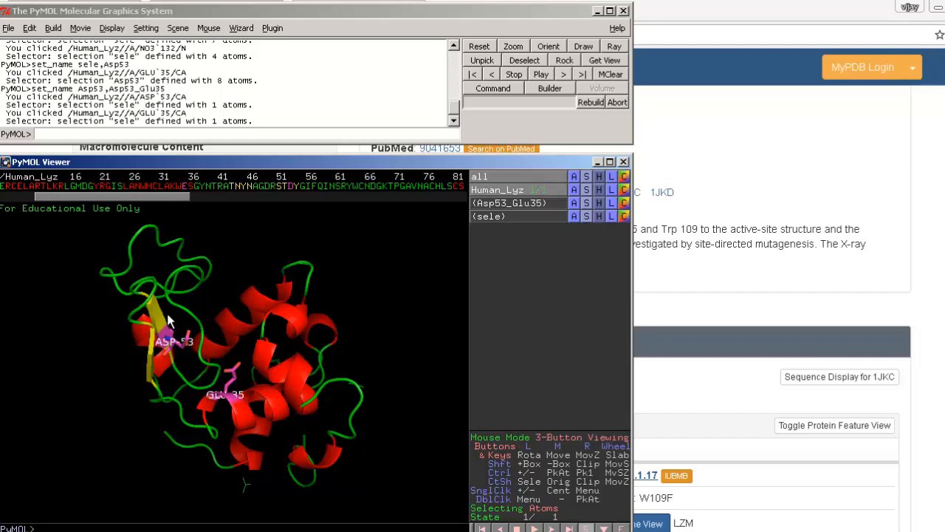
left_click_drag(131, 286, 129, 325)
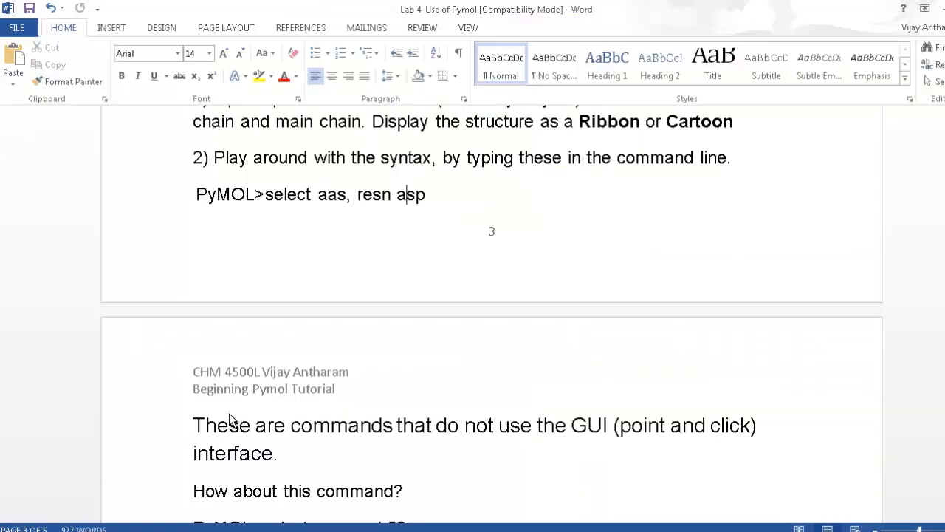
Check the Word lab handout, then save the 4IAT hen egg-white lysozyme structure from RCSB PDB in PDB format as 4iat in Downloads
scroll(231, 420, "down", 6)
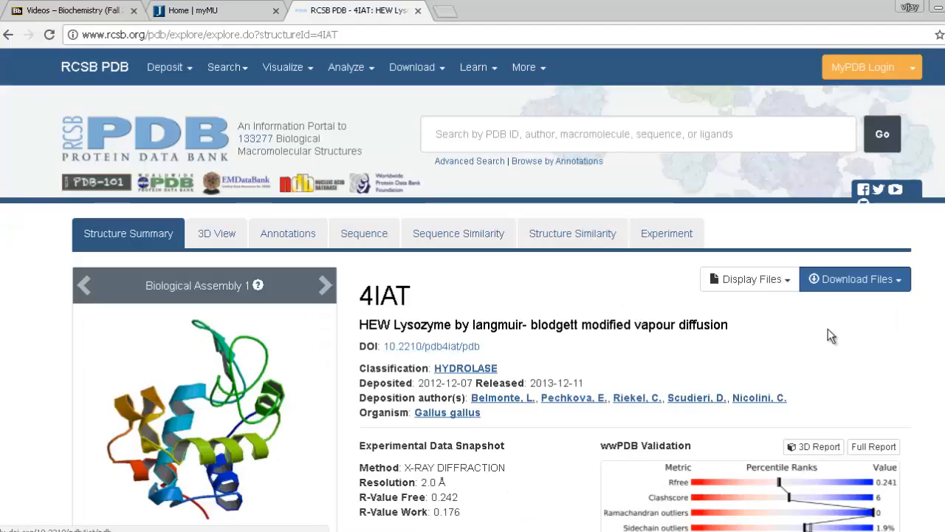
left_click(886, 285)
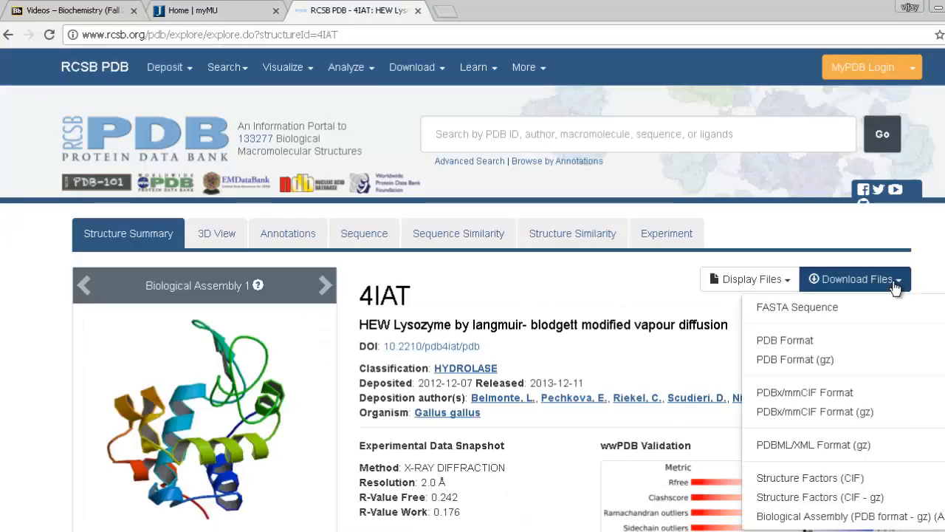
left_click(818, 342)
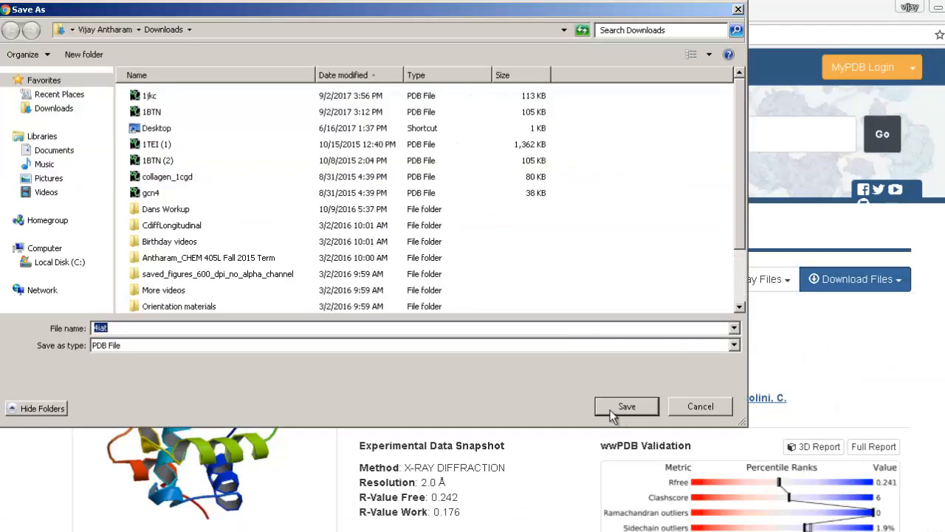
left_click(611, 412)
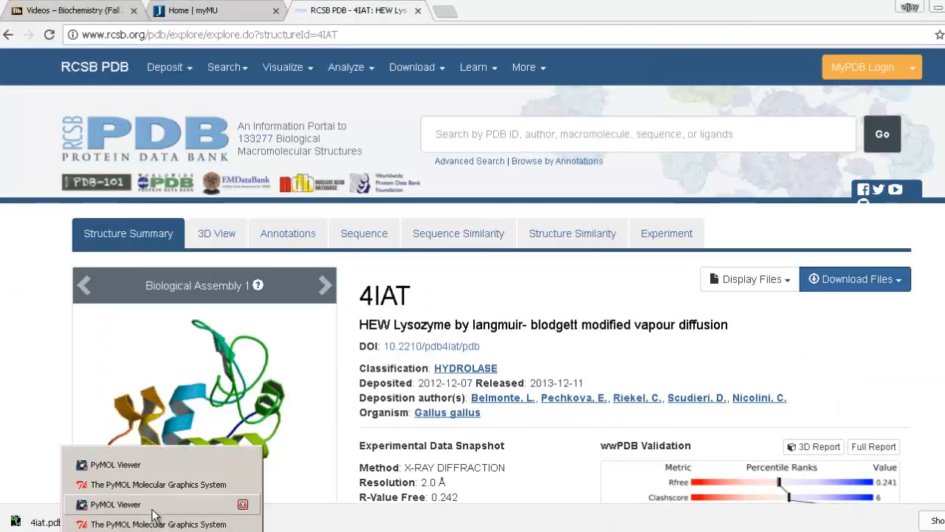
Switch back to PyMOL and open the 4iat PDB file from Downloads alongside the human lysozyme
left_click(153, 504)
left_click(153, 523)
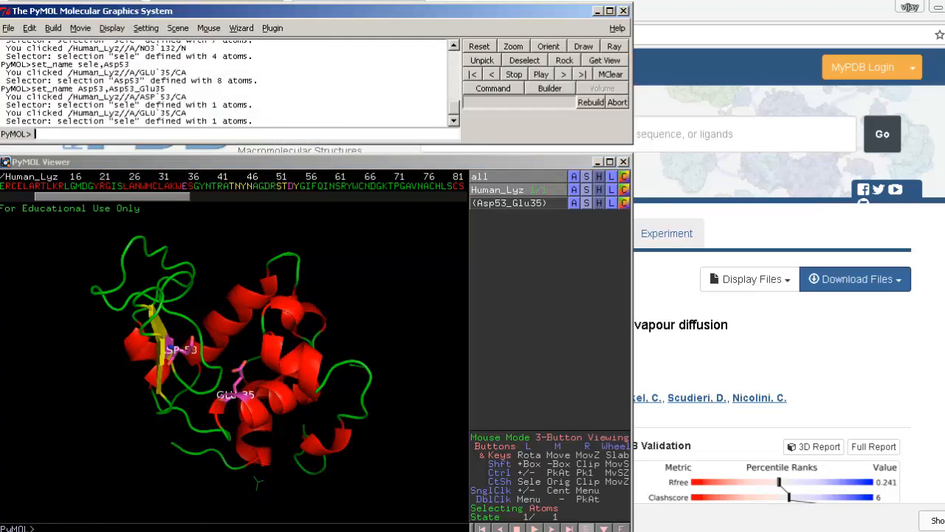
left_click(10, 31)
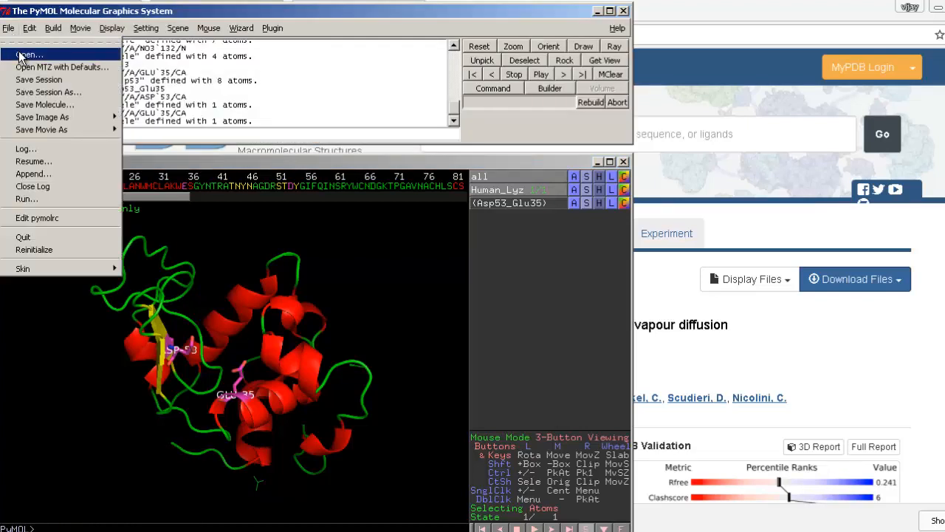
left_click(25, 55)
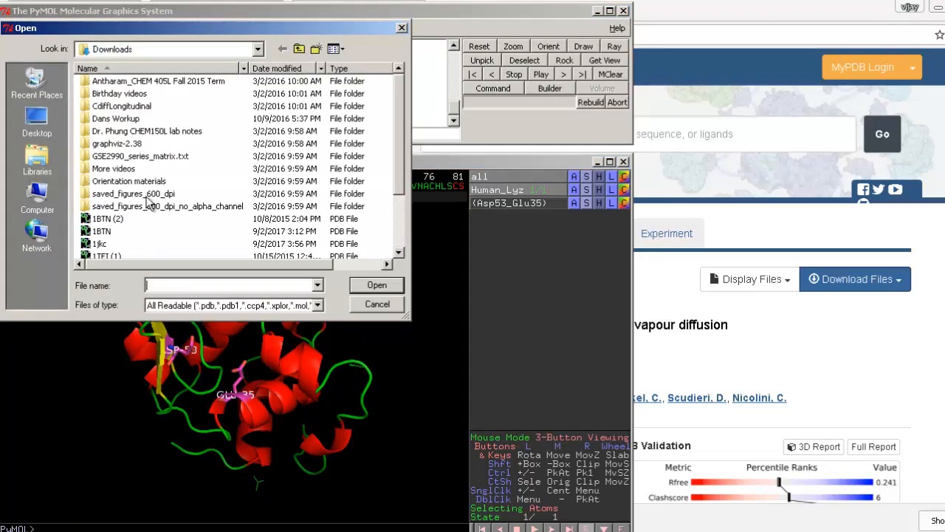
left_click_drag(398, 154, 399, 177)
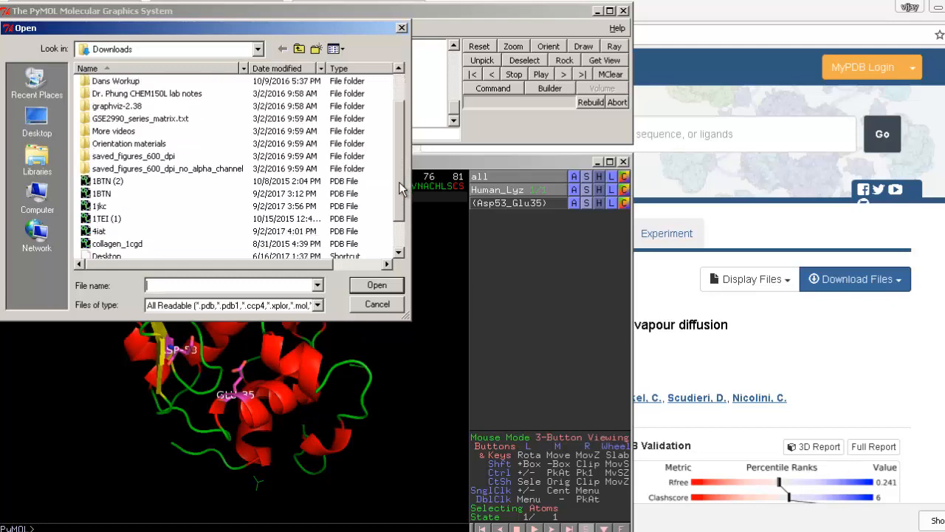
double_click(101, 233)
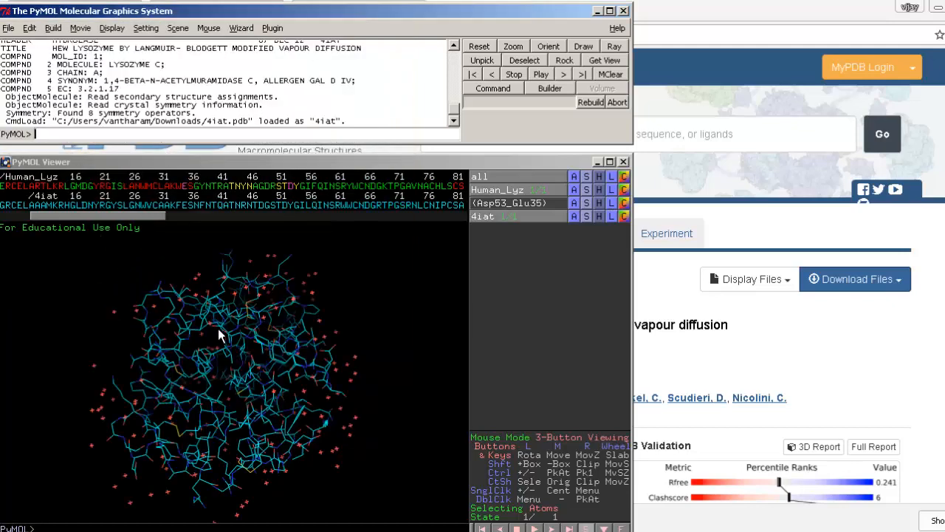
Center the view on the visible structures
mouse_move(218, 329)
left_mouse_down()
mouse_move(214, 365)
mouse_move(205, 343)
mouse_move(210, 355)
mouse_move(214, 344)
left_mouse_up()
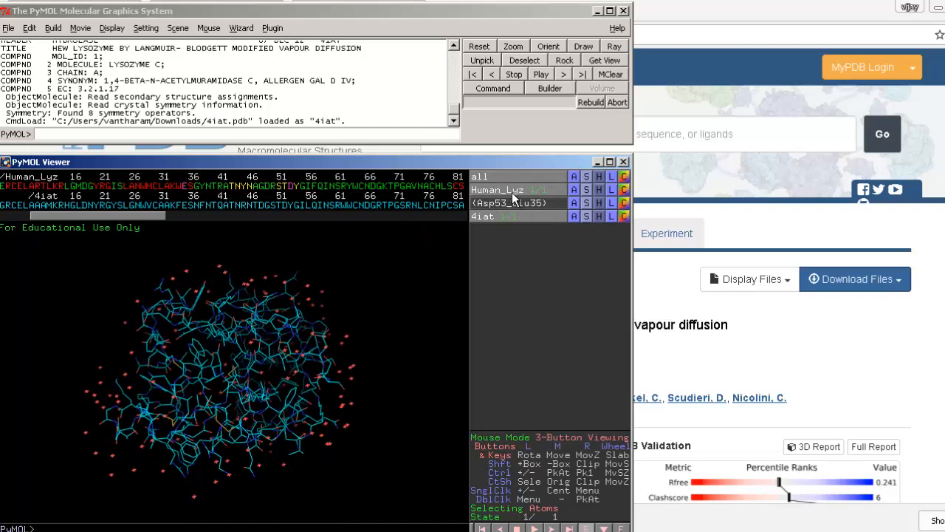
left_click_drag(276, 359, 318, 363)
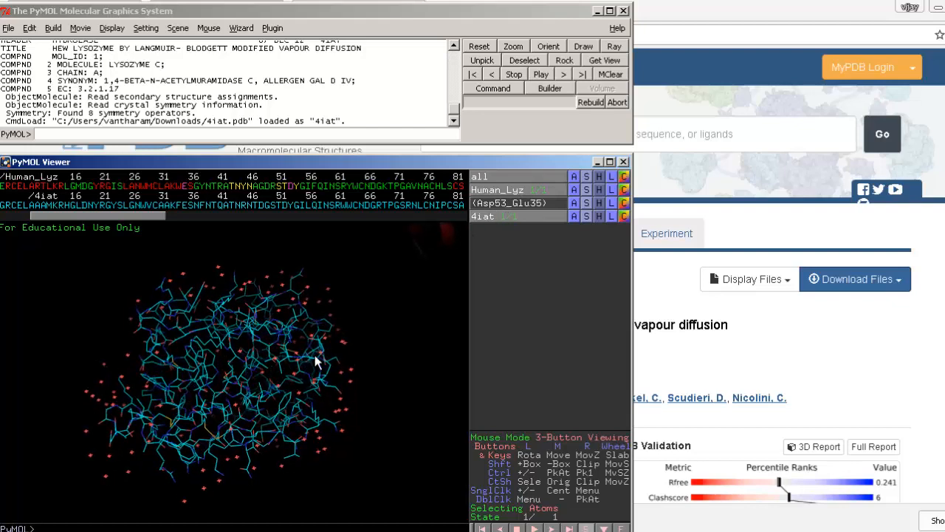
right_click(395, 321)
mouse_move(393, 325)
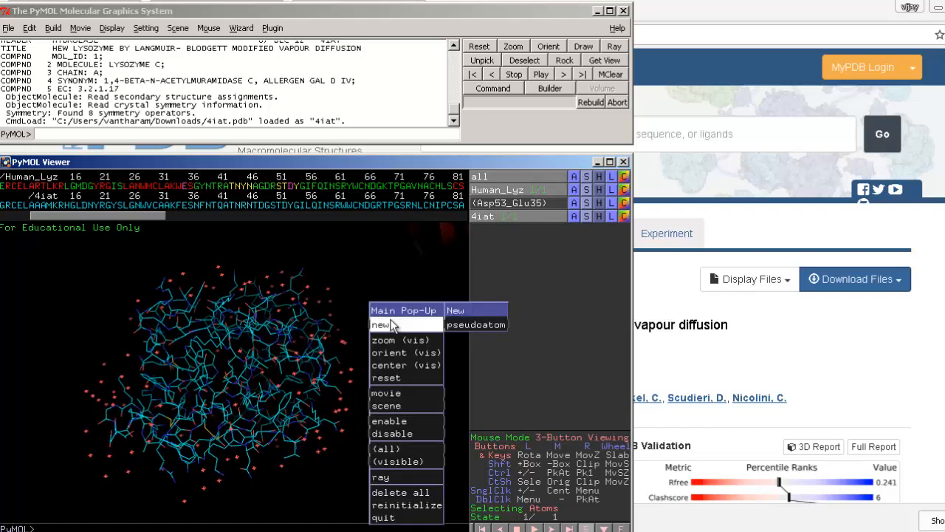
left_click(389, 364)
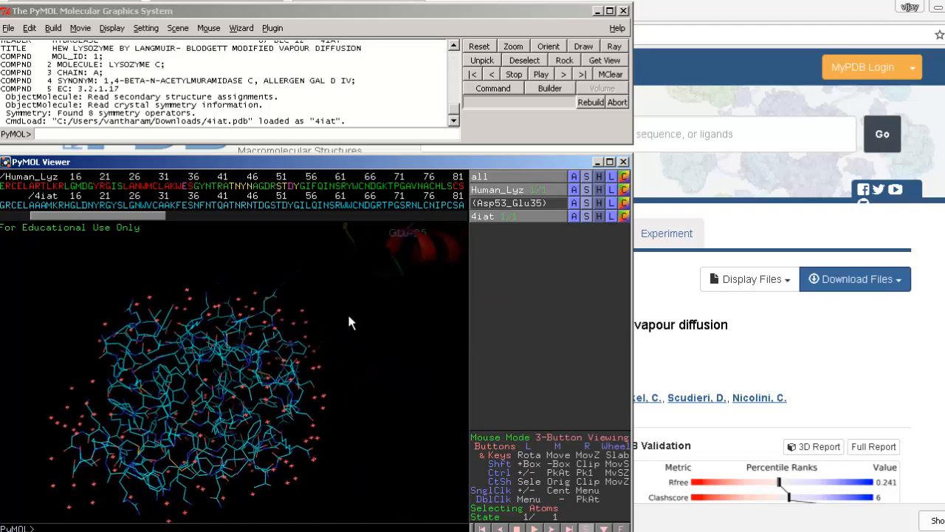
left_click_drag(349, 315, 252, 356)
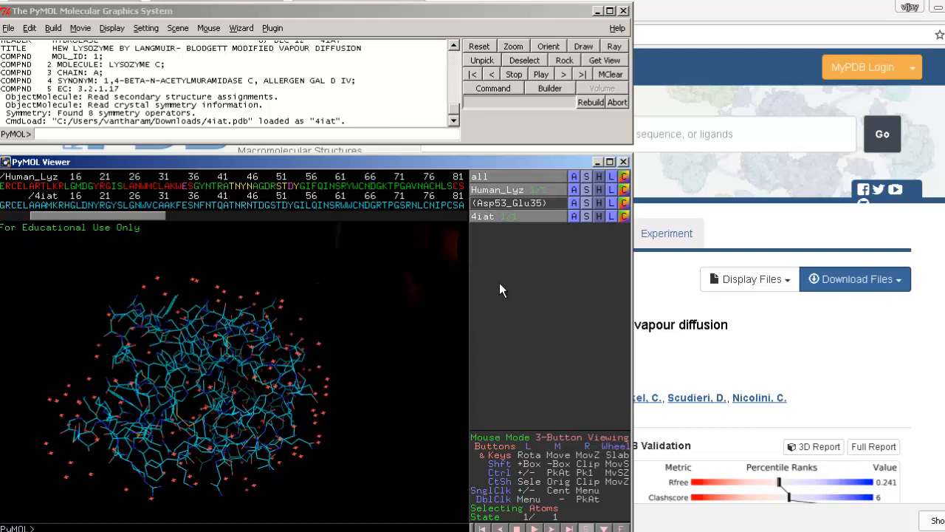
Rename the 4iat object to Hen_Lyz
left_click(574, 216)
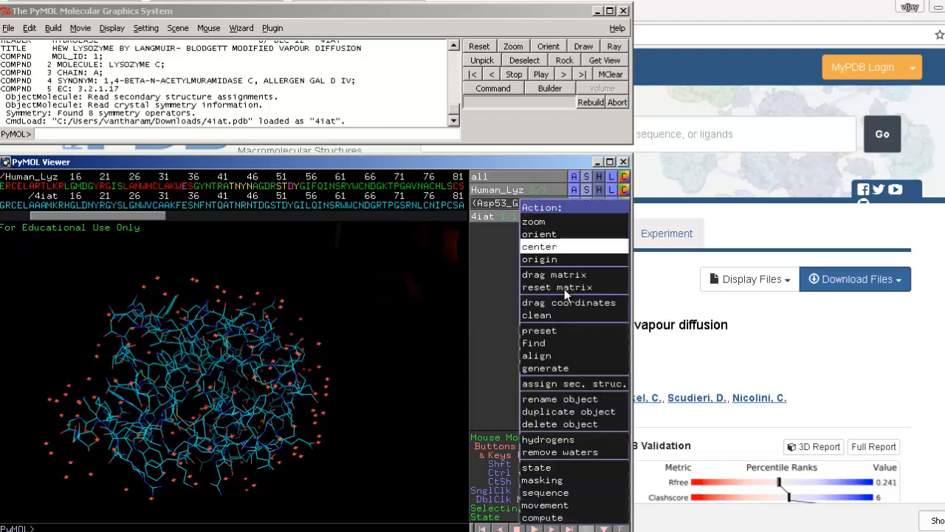
left_click(601, 403)
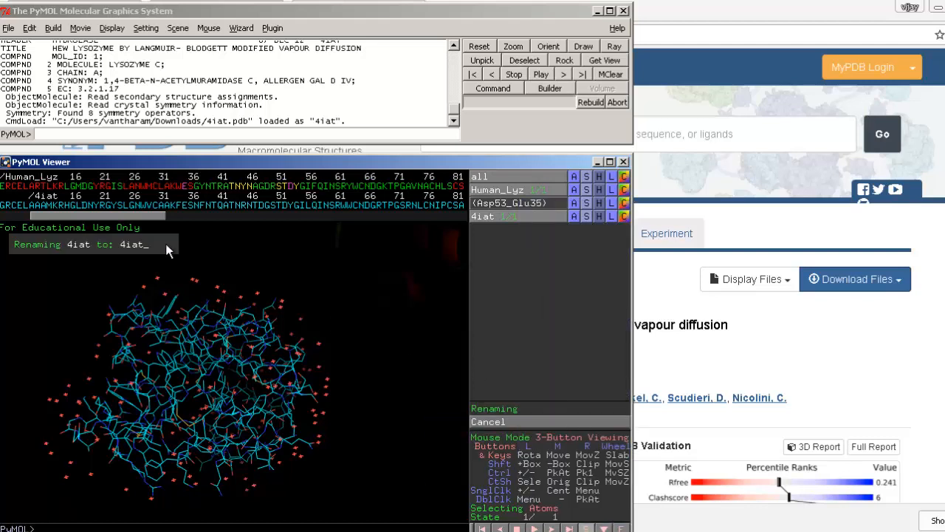
key("BackSpace")
key("BackSpace")
key("BackSpace")
key("BackSpace")
type("Hen_Lyz")
key("Return")
right_click_drag(166, 245, 168, 237)
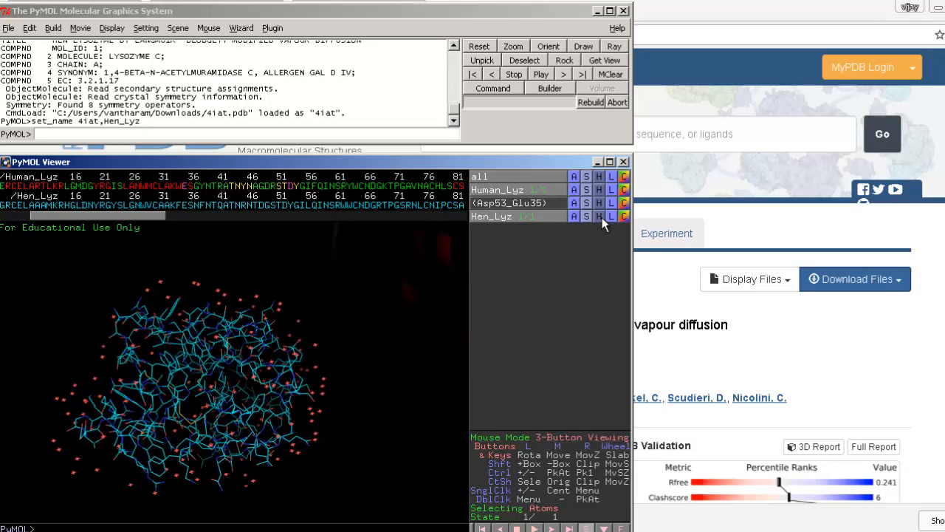
Hide the waters of Hen_Lyz and show the protein as a cartoon
left_click(602, 218)
left_click(604, 437)
left_click(589, 214)
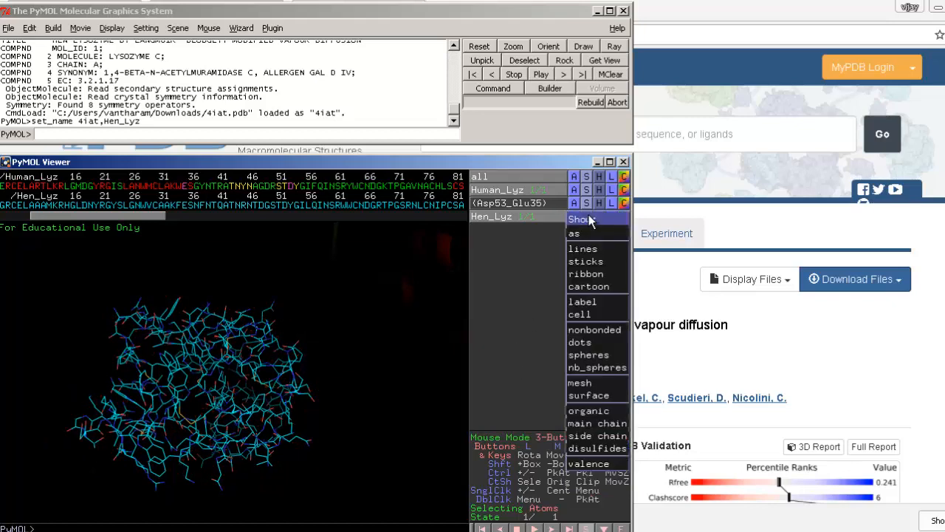
left_click(608, 289)
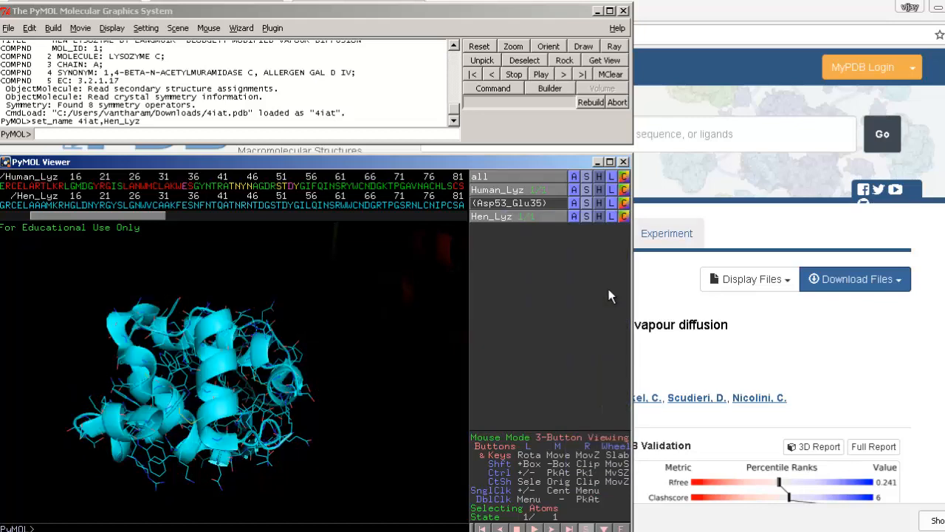
Color Hen_Lyz by secondary structure with red helices, yellow sheets and green loops
left_click(624, 216)
mouse_move(618, 260)
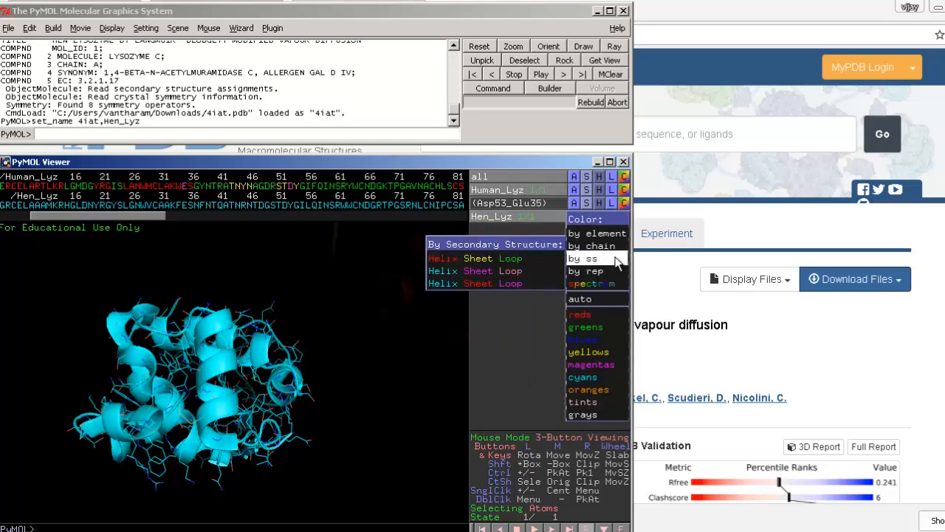
left_click(523, 258)
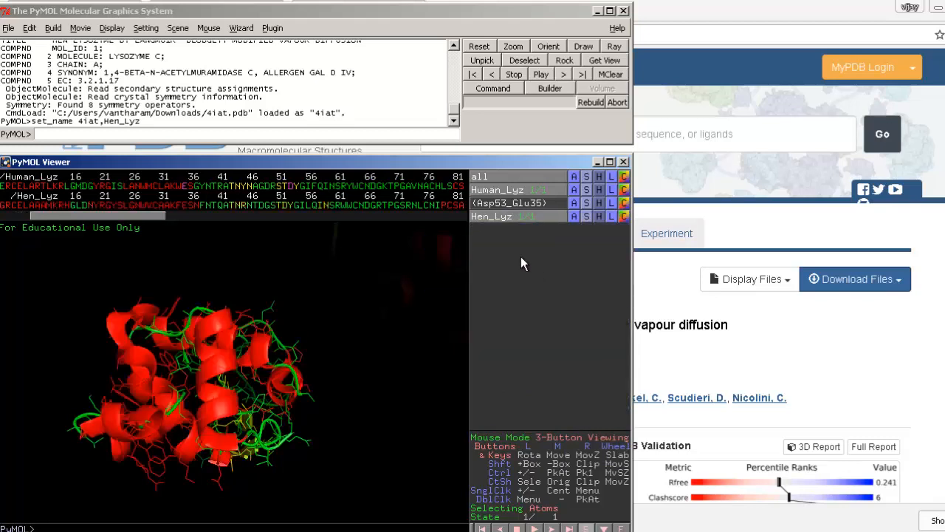
Hide the side chain and main chain lines of Hen_Lyz, leaving only the cartoon
left_click(599, 217)
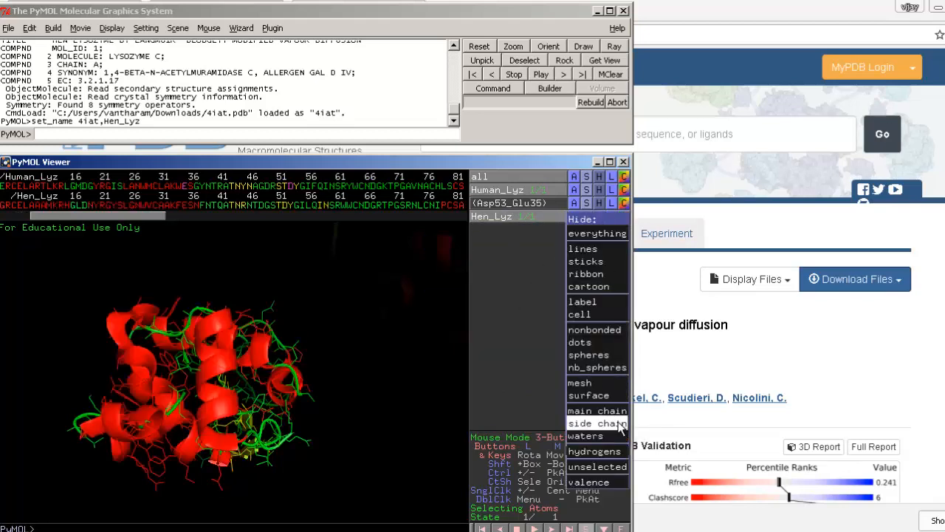
left_click(597, 423)
left_click(597, 214)
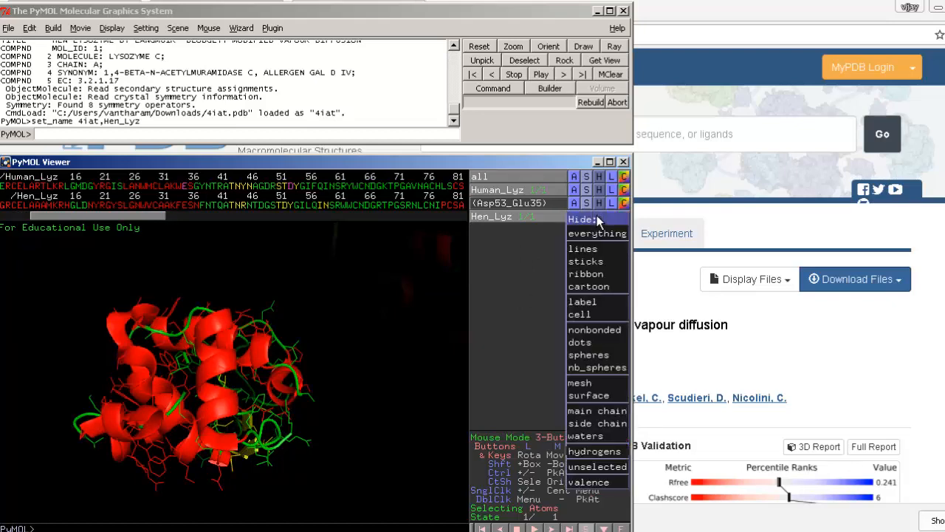
left_click(599, 423)
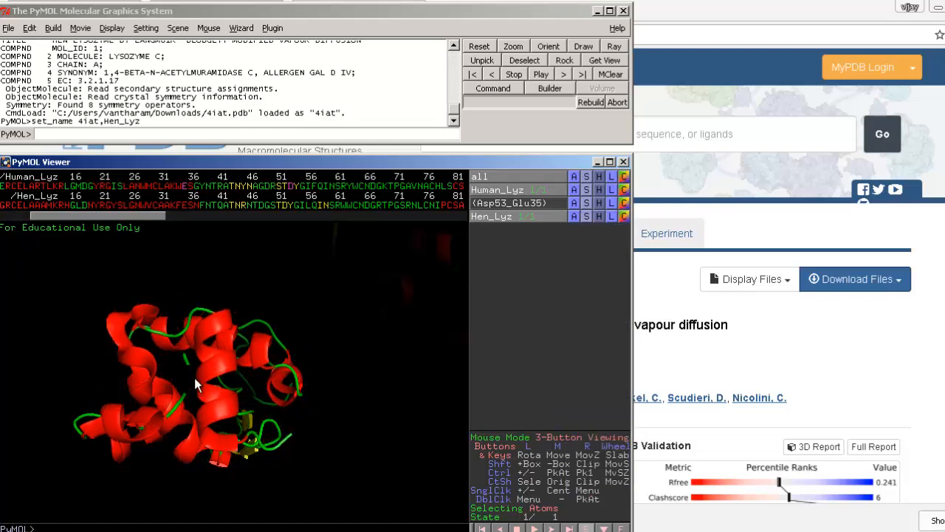
Select residues Glu 35 and Asp 52 in the Hen_Lyz sequence
left_click_drag(194, 377, 252, 345)
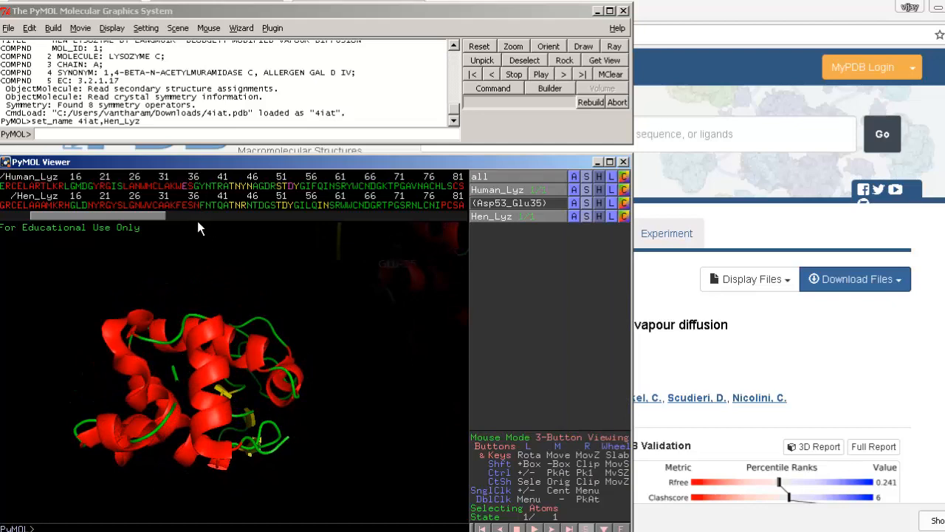
left_click_drag(147, 227, 156, 227)
left_click(150, 205)
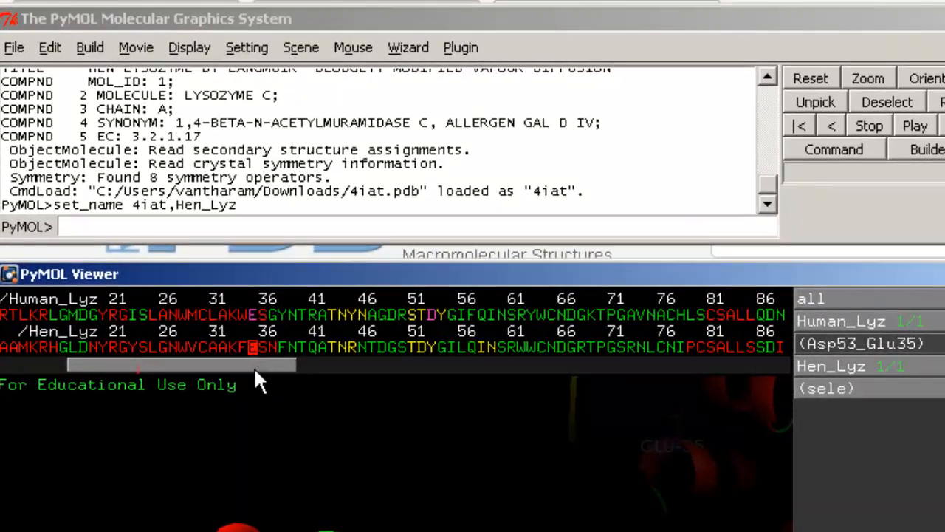
left_click_drag(262, 366, 271, 369)
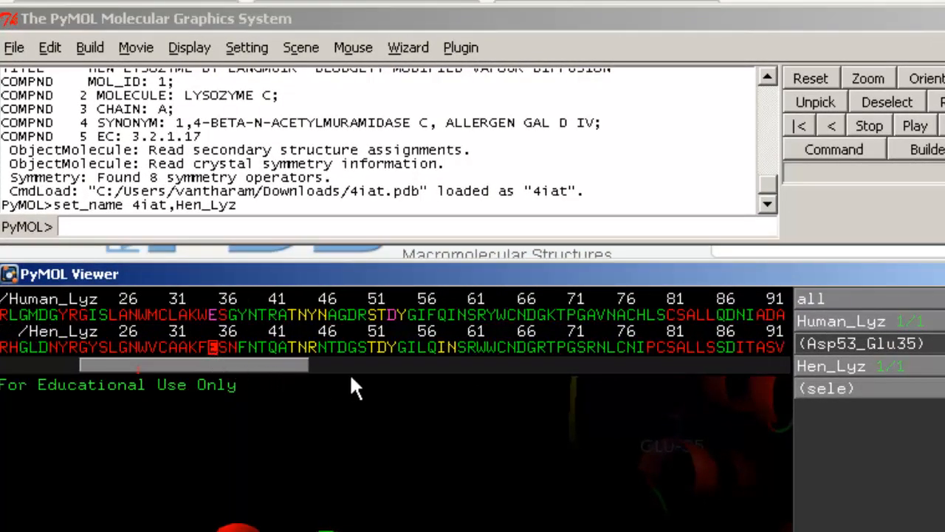
left_click(382, 347)
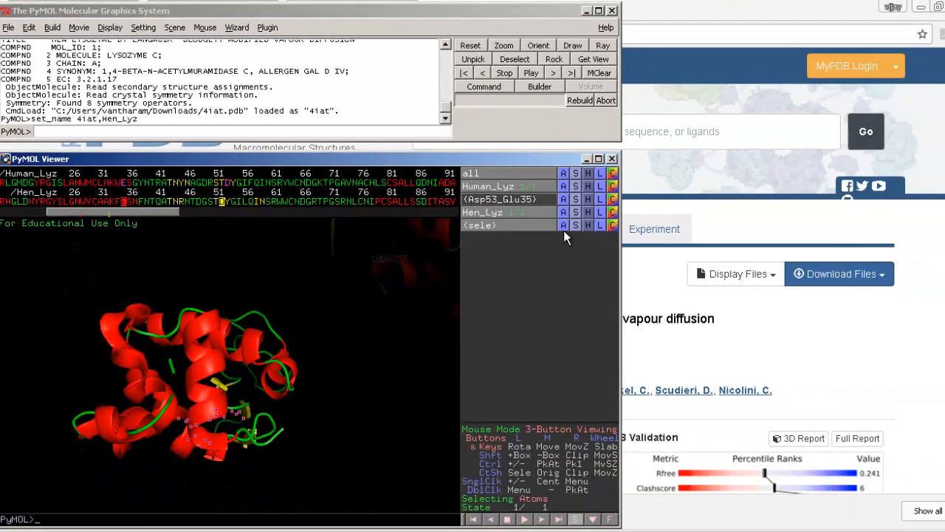
Rename the new hen residue selection to Hen_Asp35_D51
left_click(563, 226)
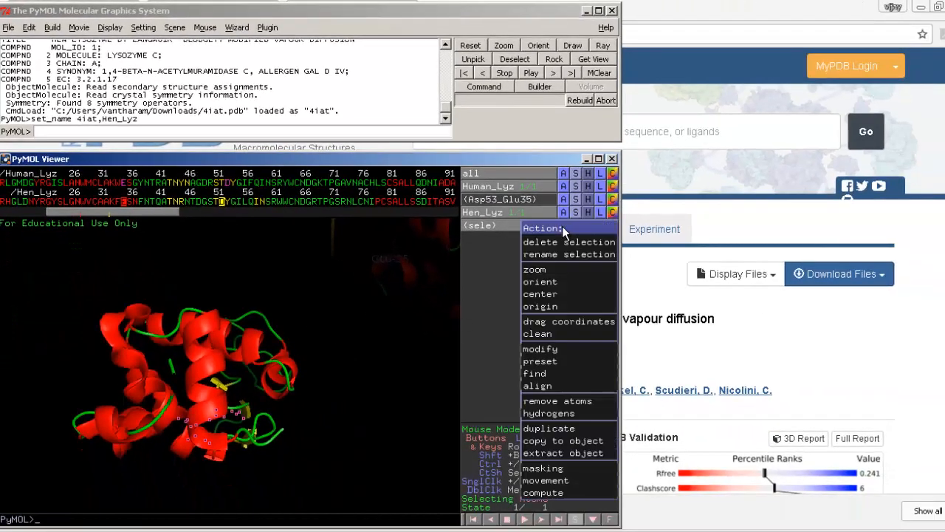
left_click(544, 256)
key("BackSpace")
key("BackSpace")
key("BackSpace")
key("BackSpace")
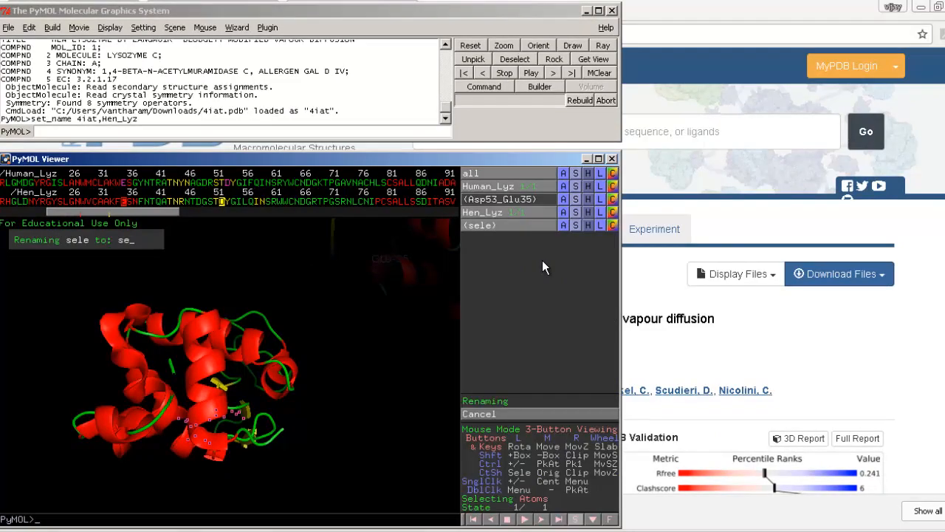
type("Hen_Asp")
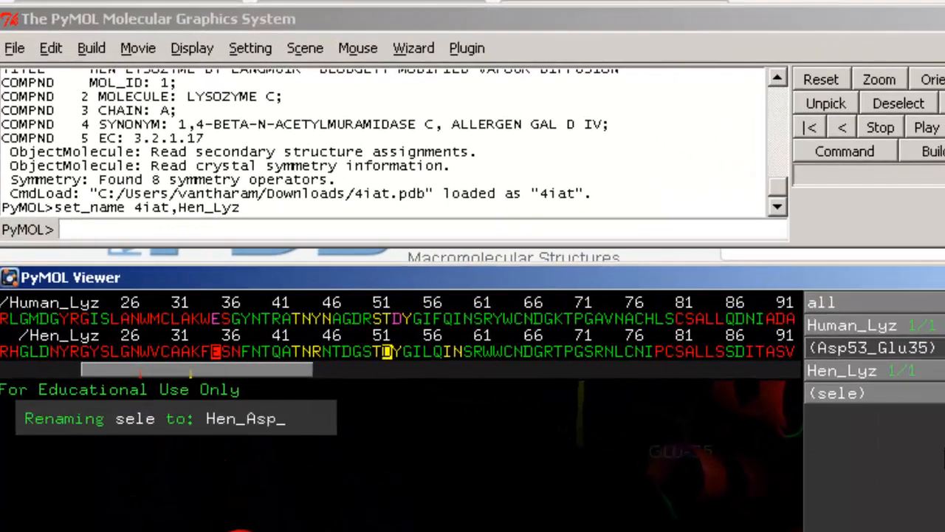
type("35_")
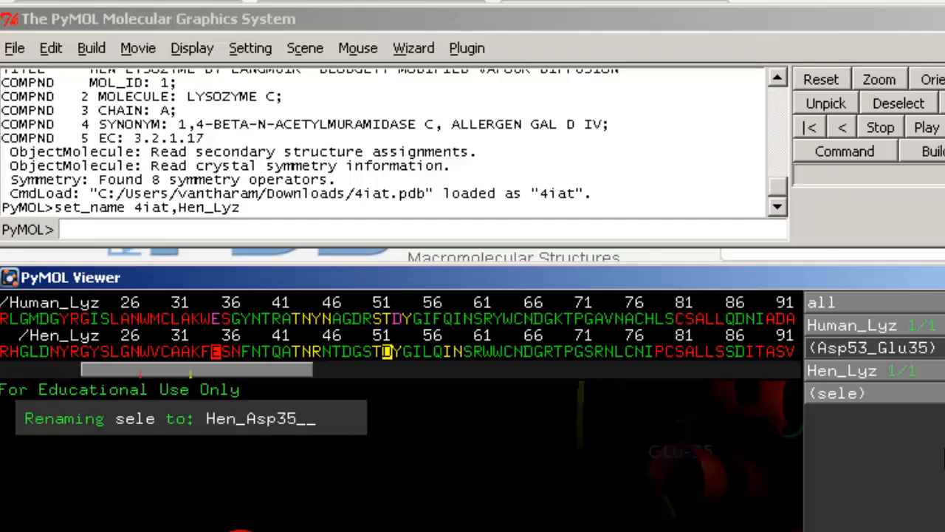
type("D51")
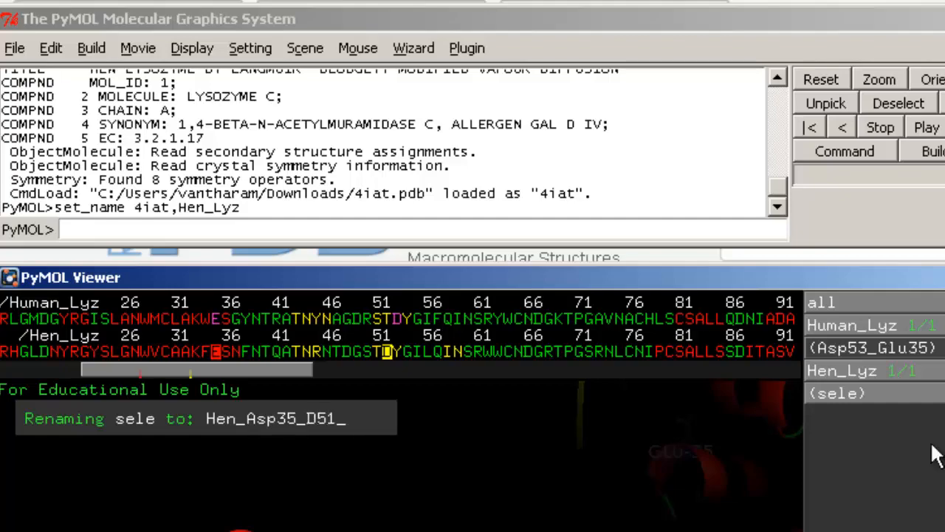
key("Return")
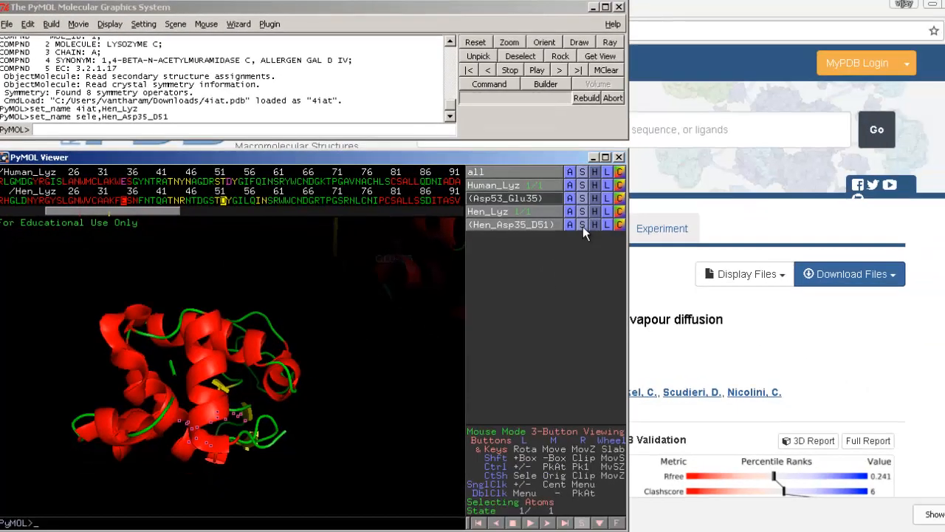
Show the Hen_Asp35_D51 selection as sticks and color it by element with cyan carbons
left_click(583, 225)
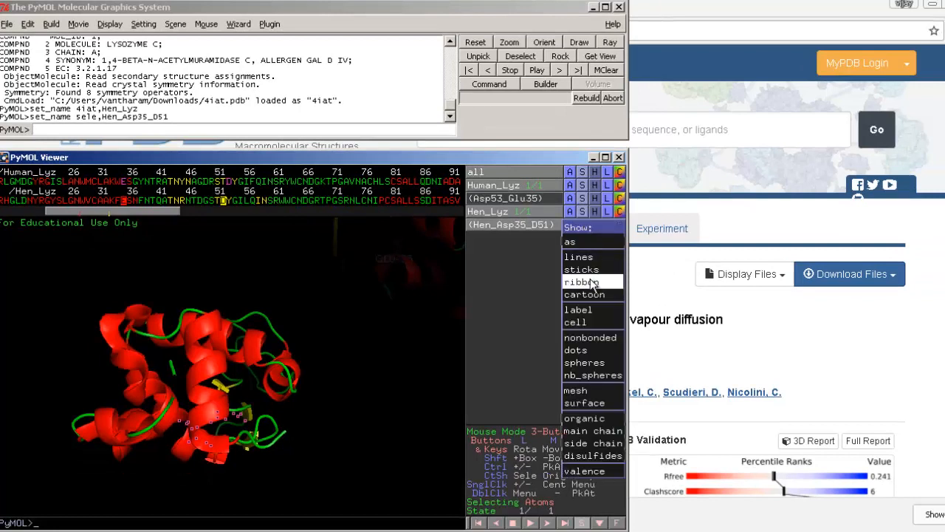
left_click(593, 267)
left_click(620, 225)
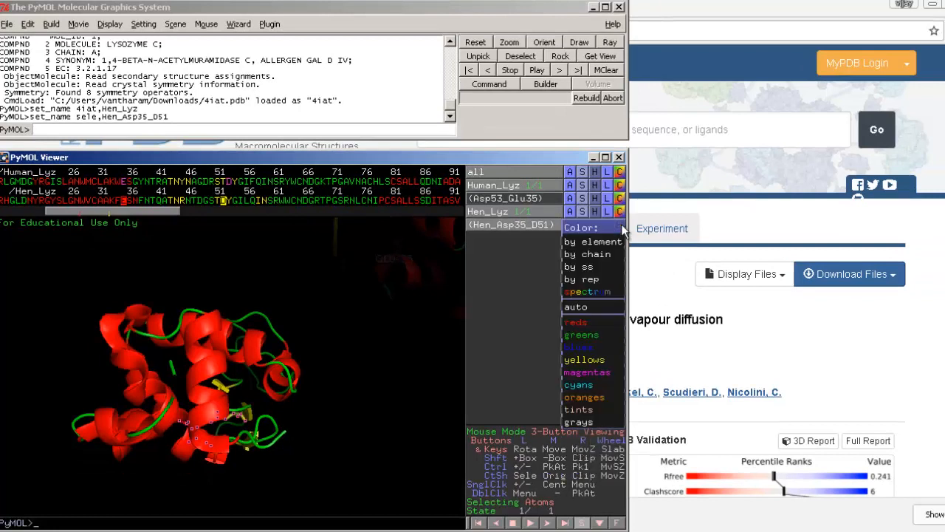
mouse_move(617, 241)
left_click(537, 266)
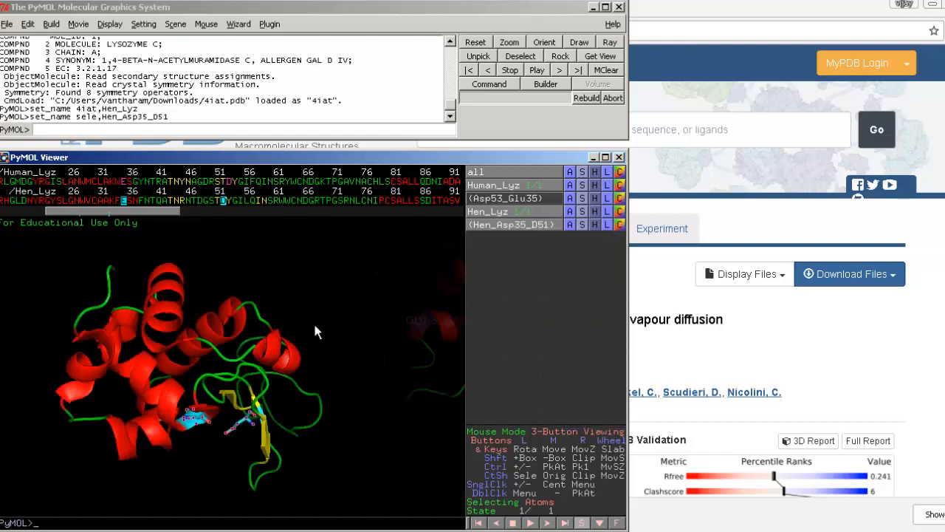
Label Glu 35 and Asp 52 of Hen_Lyz with residue name and number using the Label wizard
left_click(238, 25)
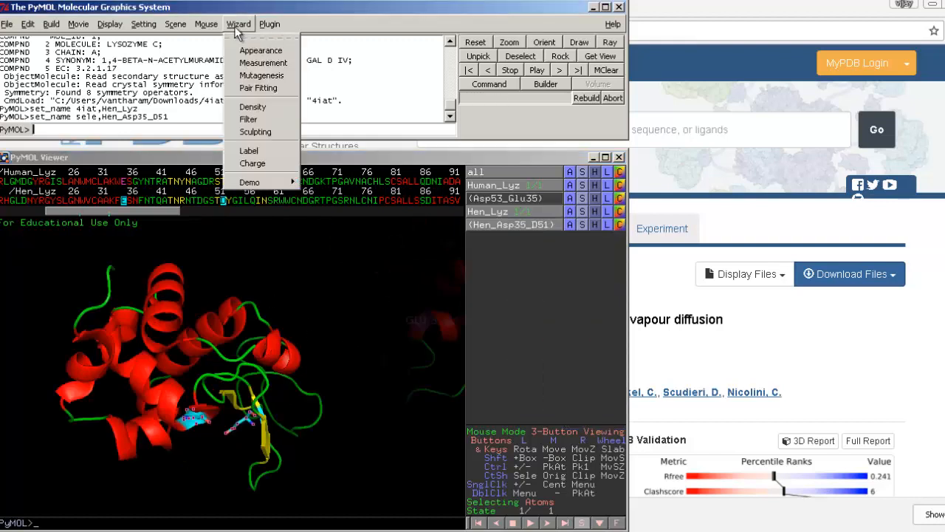
left_click(264, 150)
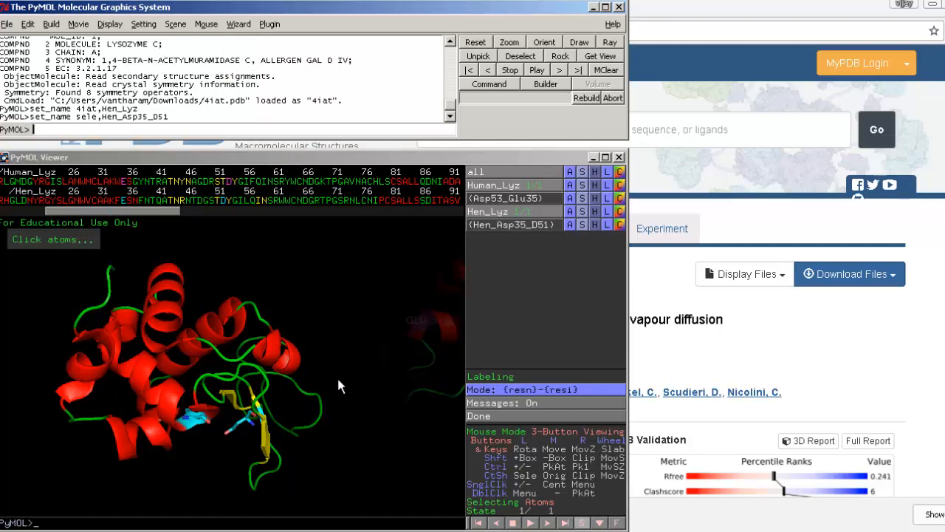
right_click_drag(336, 372, 375, 464)
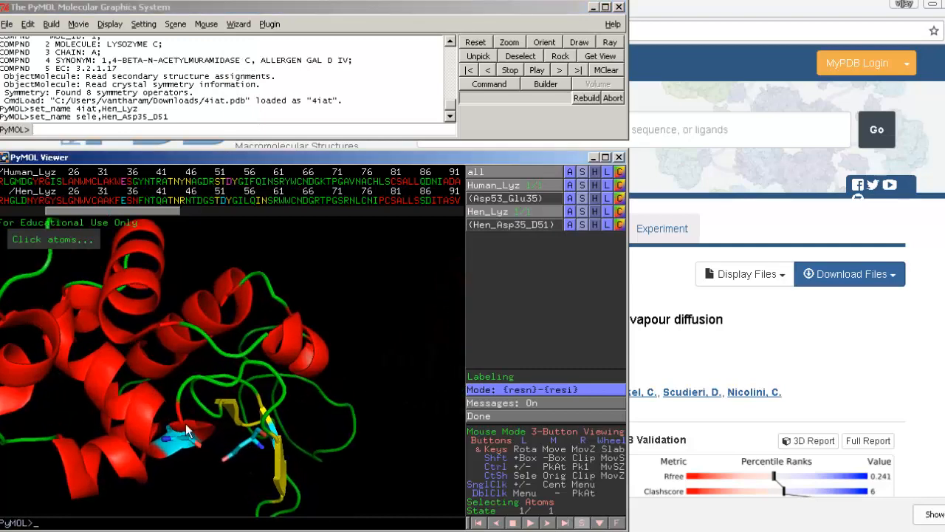
left_click_drag(186, 425, 178, 390)
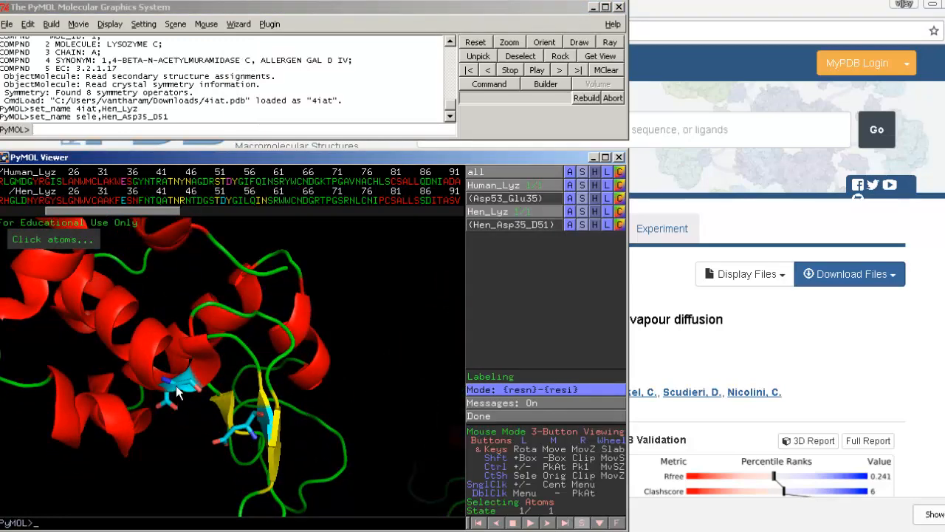
left_click(175, 385)
left_click_drag(231, 424, 275, 387)
left_click(274, 380)
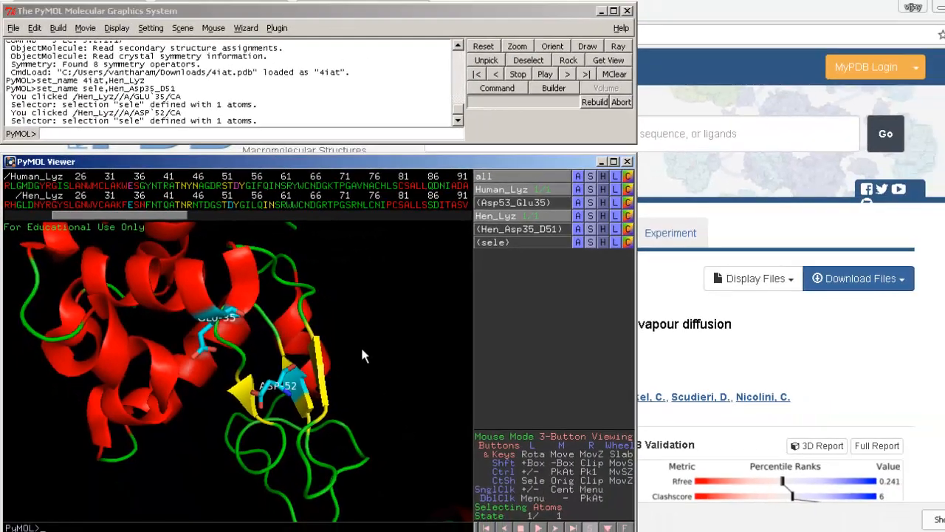
right_click_drag(361, 356, 359, 279)
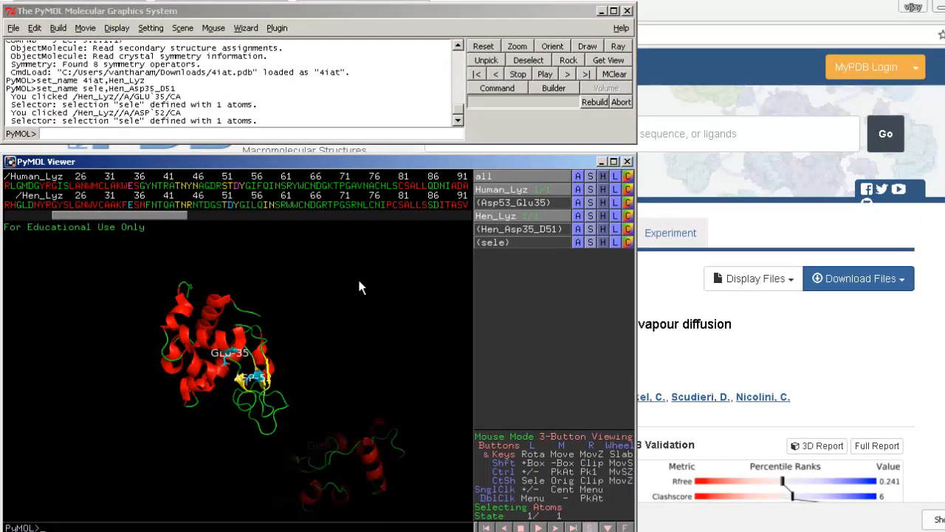
left_click_drag(254, 350, 221, 409)
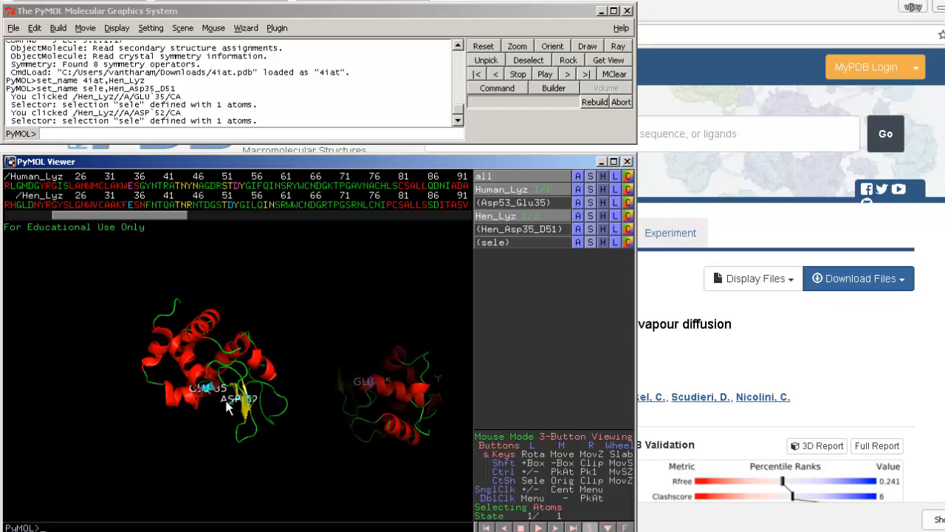
Switch to the Word lab handout and examine the instruction for aligning the two lysozymes from the command line
left_click(106, 136)
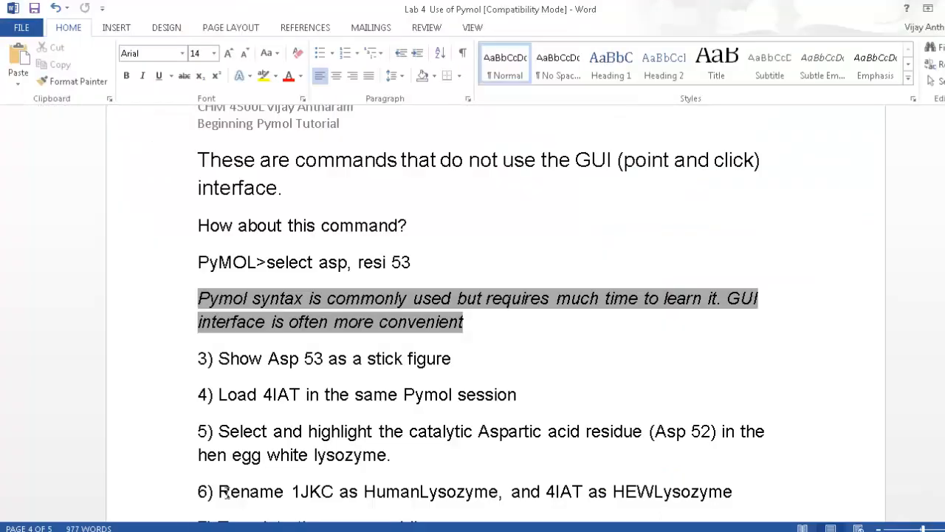
scroll(418, 372, "down", 6)
scroll(387, 380, "up", 3)
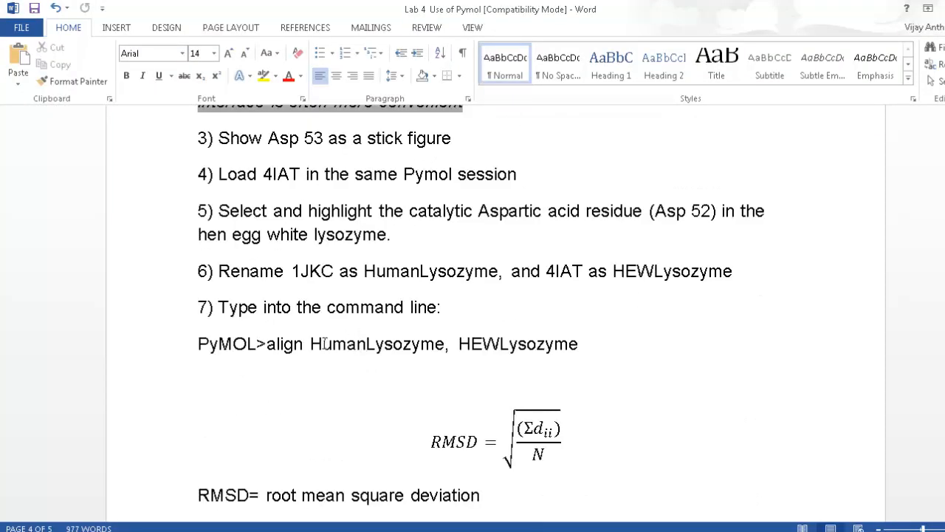
left_click_drag(277, 345, 559, 362)
left_click(363, 316)
left_click_drag(316, 345, 536, 354)
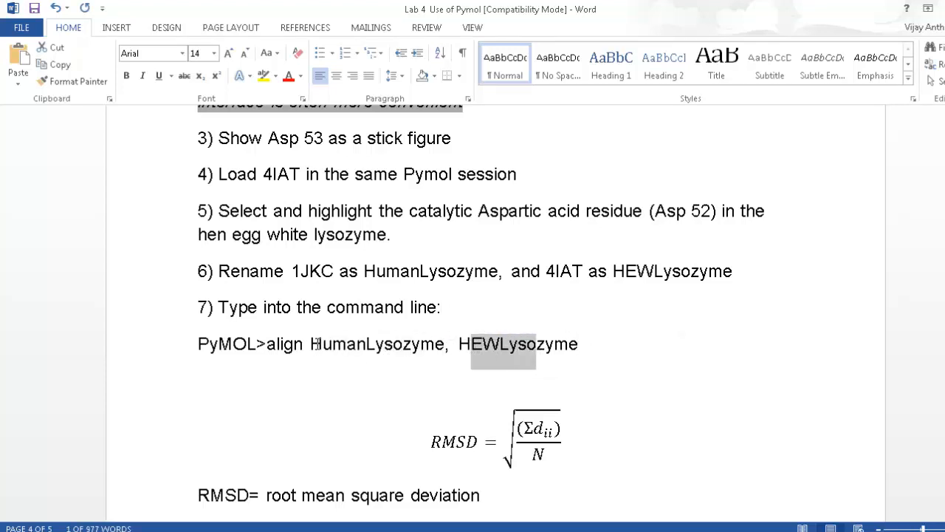
left_click_drag(316, 345, 589, 358)
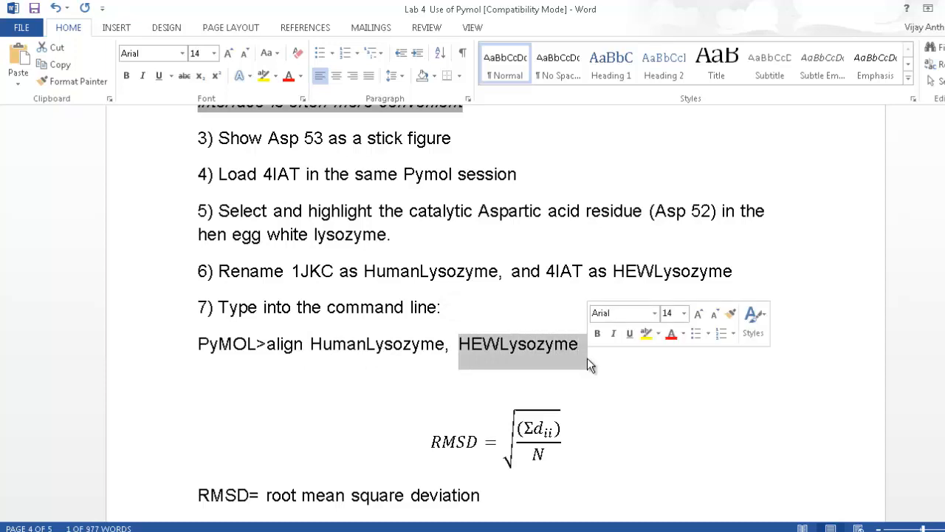
left_click(416, 381)
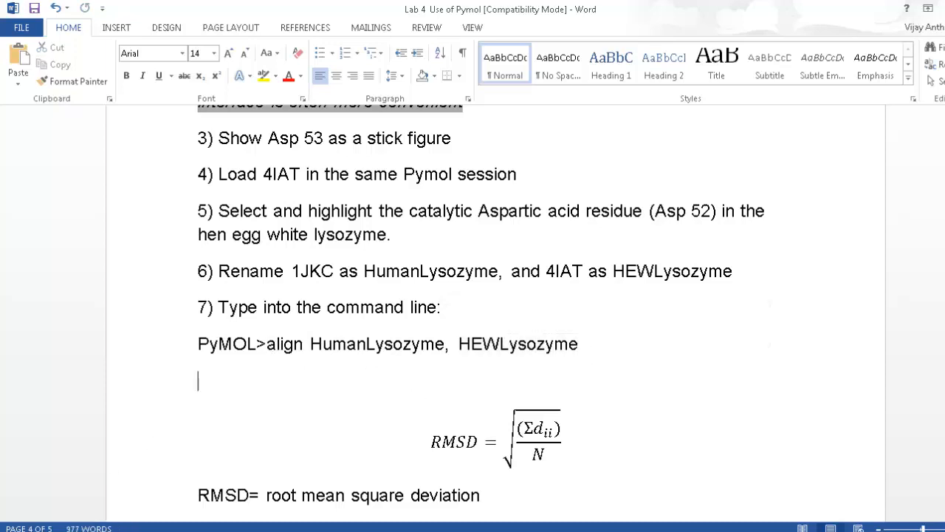
Switch back to PyMOL and run the command align Human_Lyz, Hen_Lyz to superimpose the two structures
left_click(150, 504)
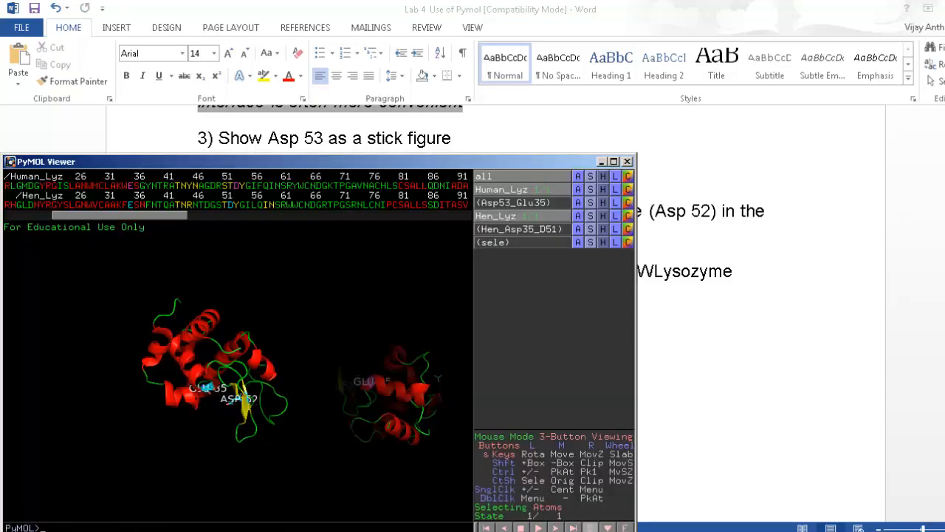
left_click(159, 522)
type("align")
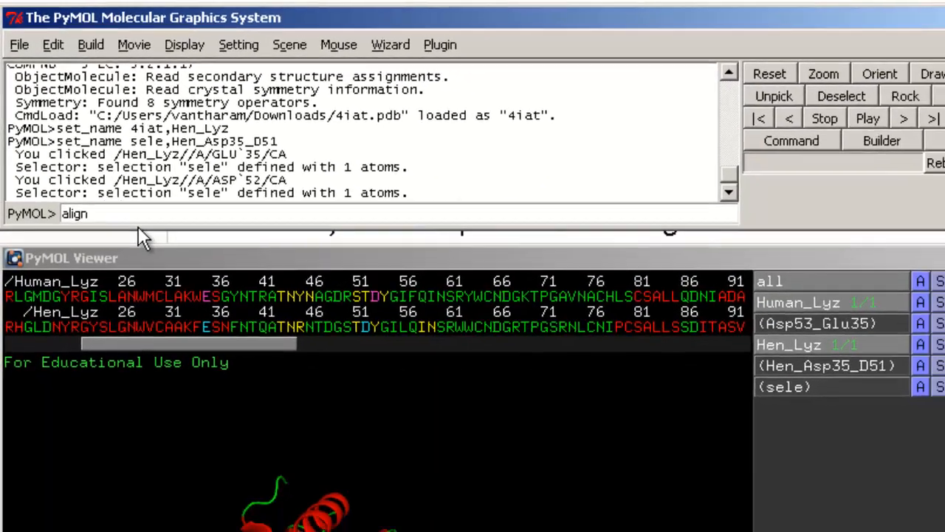
type(" Human_Lyz, Hen_Lyz")
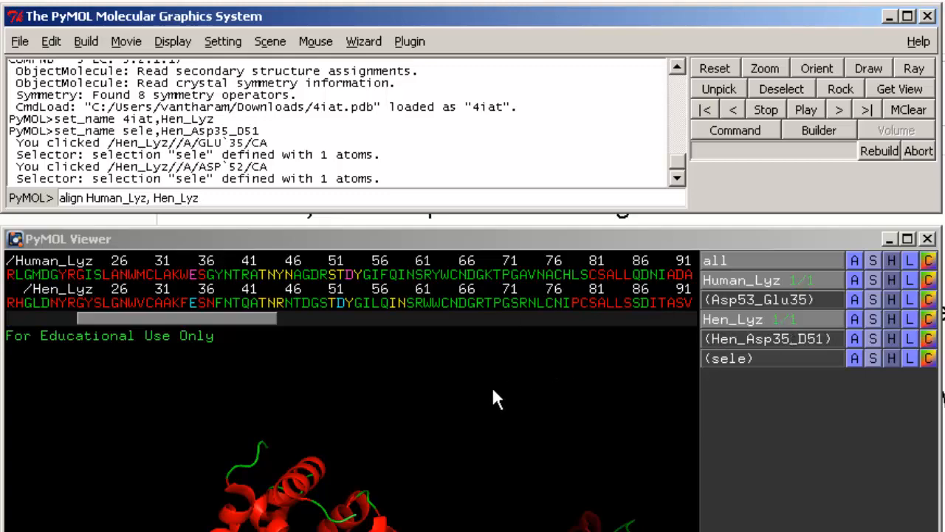
key("Return")
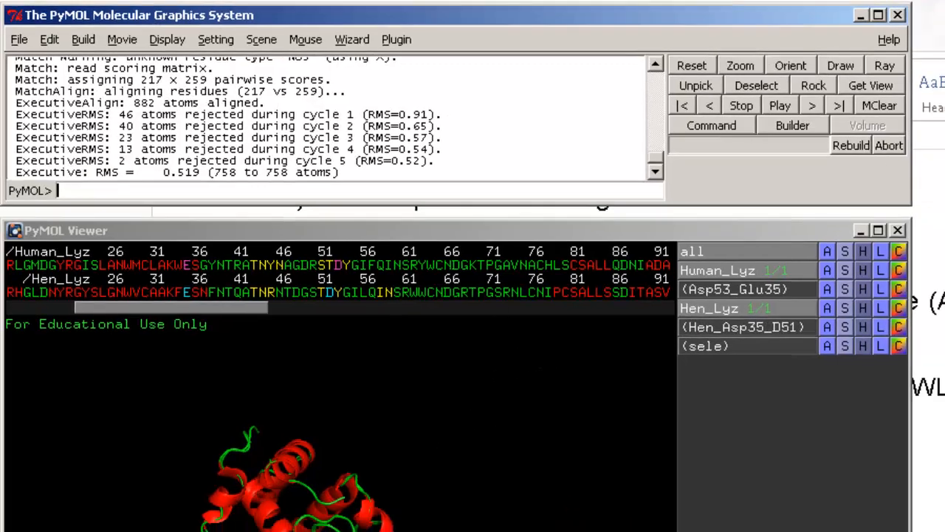
left_click_drag(294, 451, 197, 349)
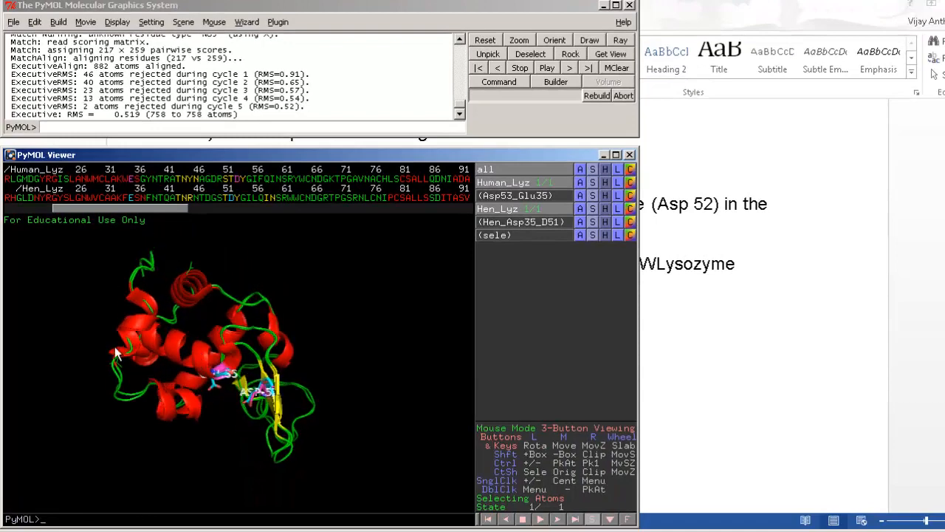
Examine the alignment's RMS value, switch to the Word handout and read the RMSD formula and its definitions
left_click_drag(115, 115, 145, 115)
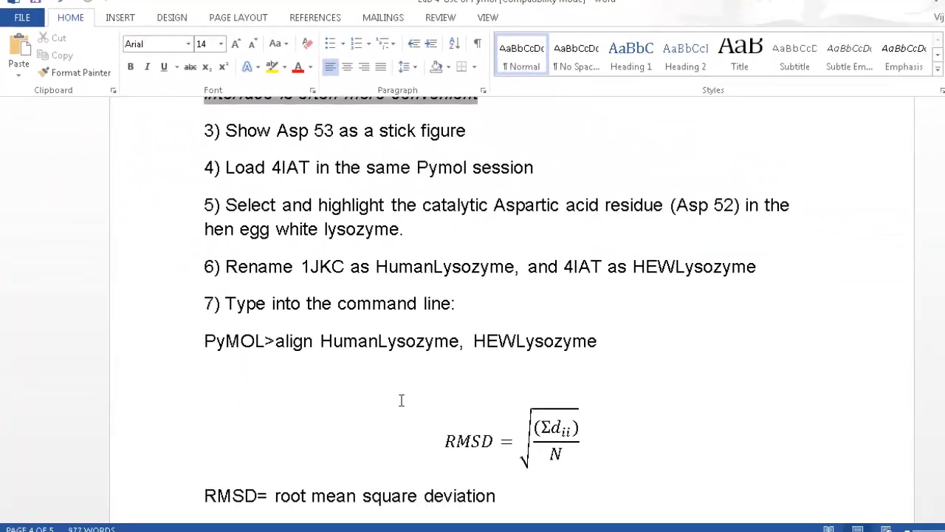
scroll(333, 392, "down", 3)
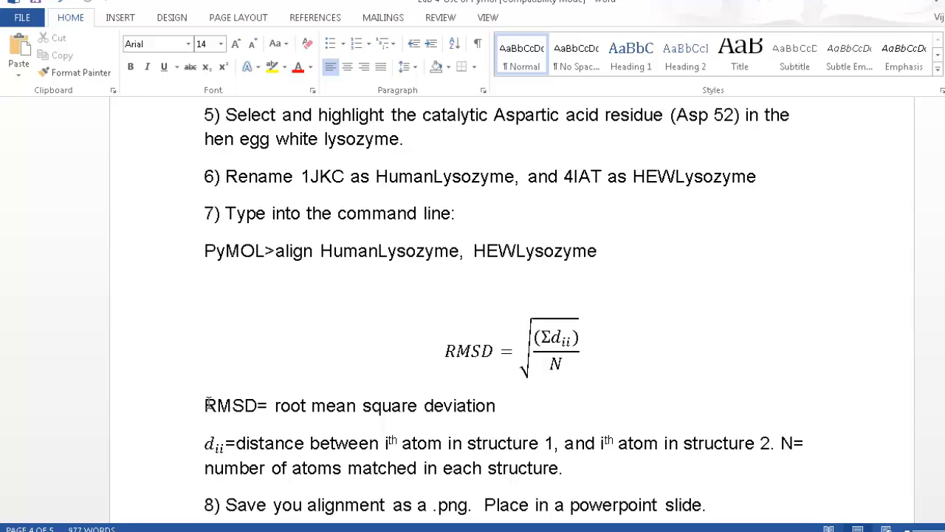
left_click_drag(206, 405, 517, 426)
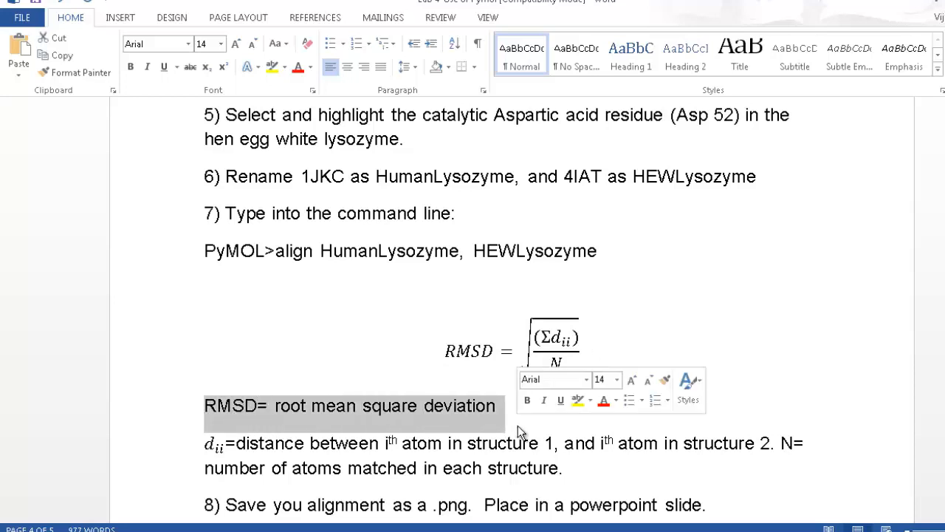
scroll(296, 444, "down", 3)
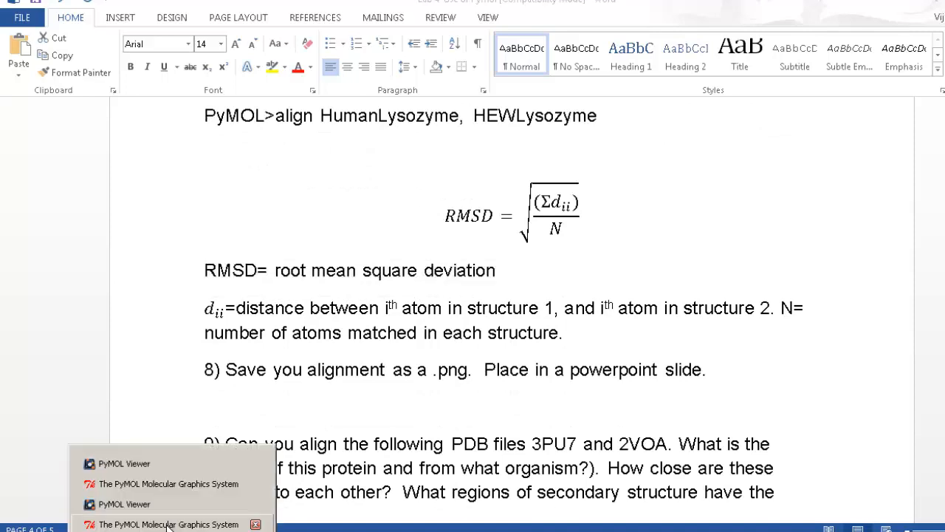
Return to PyMOL and measure the distance between the OD2 atoms of hen Asp 52 and human Asp 53
left_click(168, 523)
left_click(174, 508)
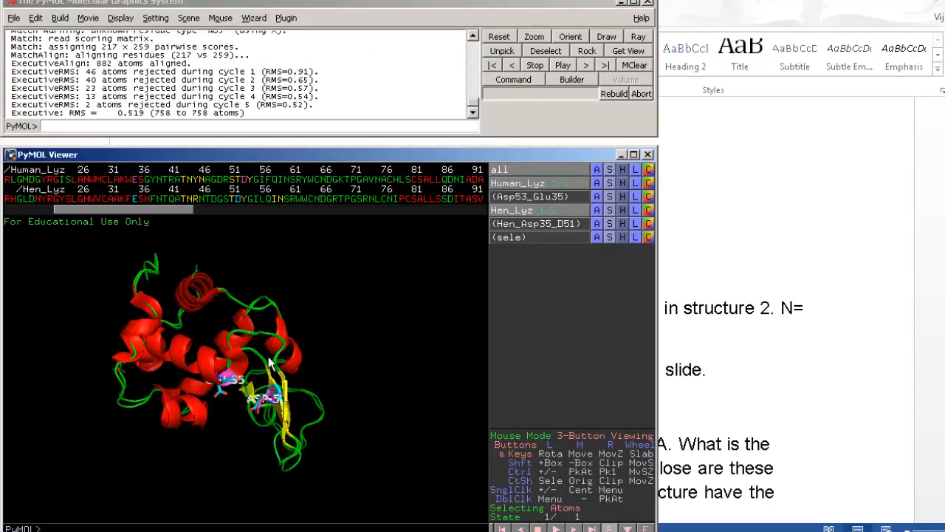
left_click_drag(260, 476, 288, 398)
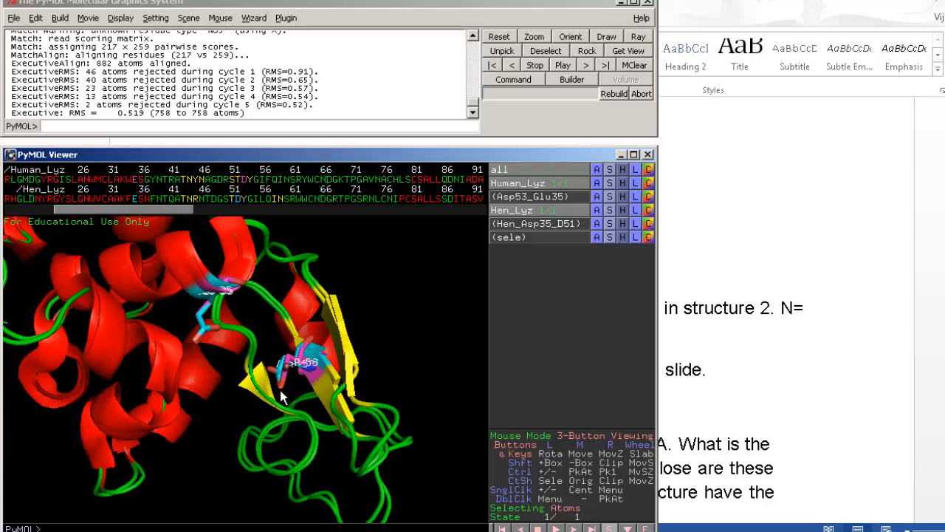
right_click_drag(281, 390, 279, 497)
right_click_drag(249, 370, 231, 476)
left_click_drag(281, 374, 367, 305)
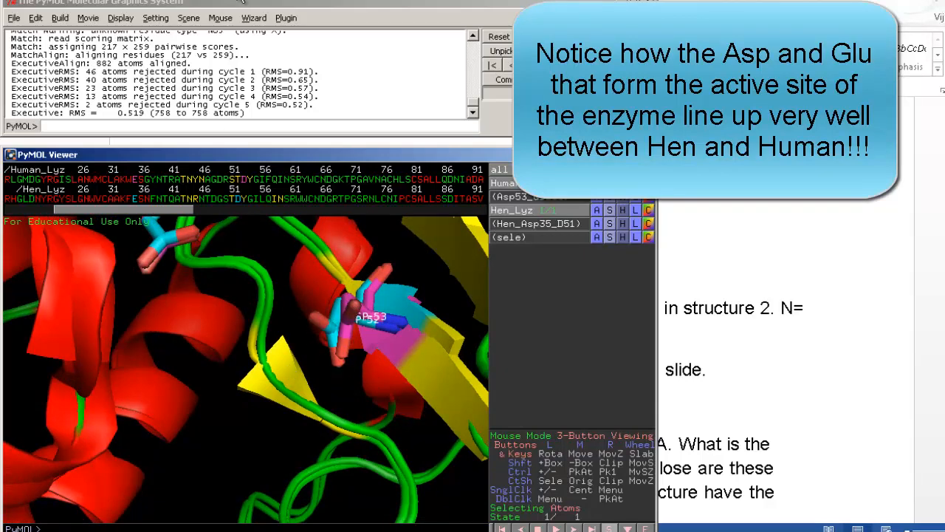
left_click(253, 18)
left_click(270, 59)
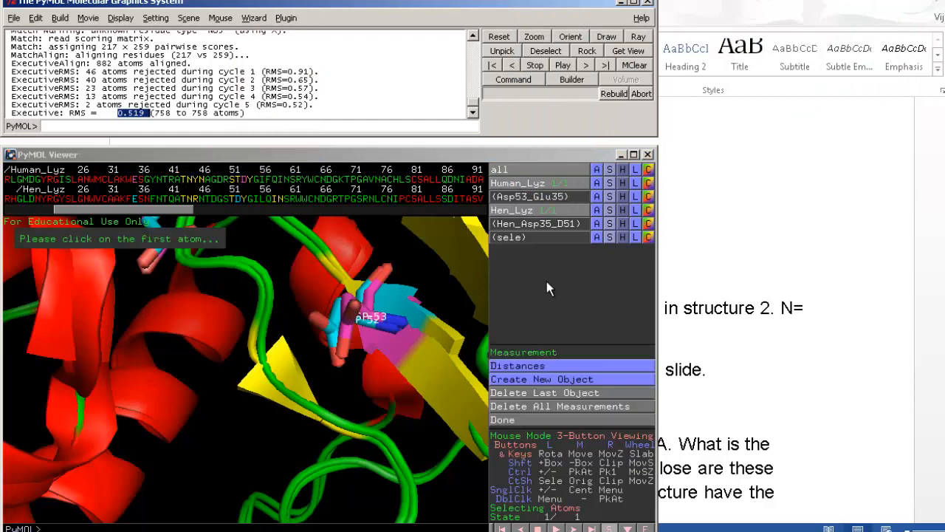
left_click(315, 323)
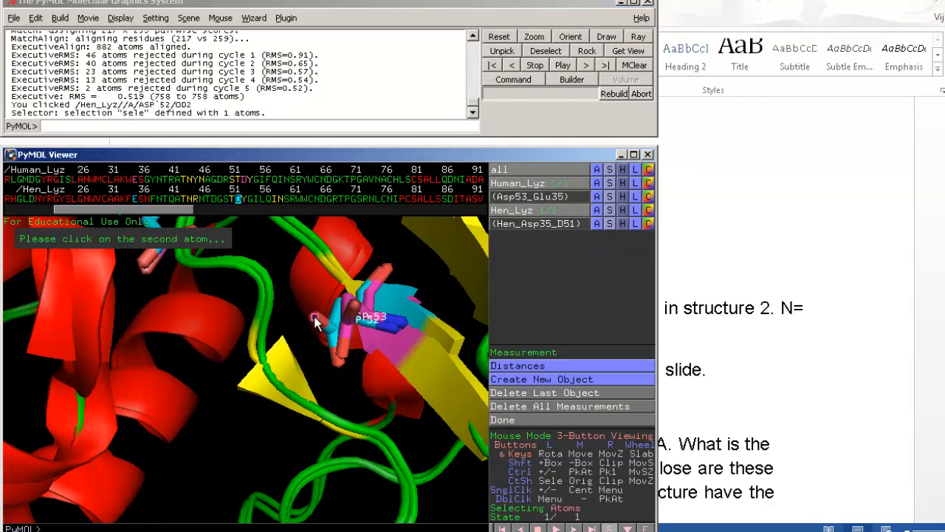
left_click(355, 305)
left_click_drag(356, 307, 332, 339)
left_click(528, 418)
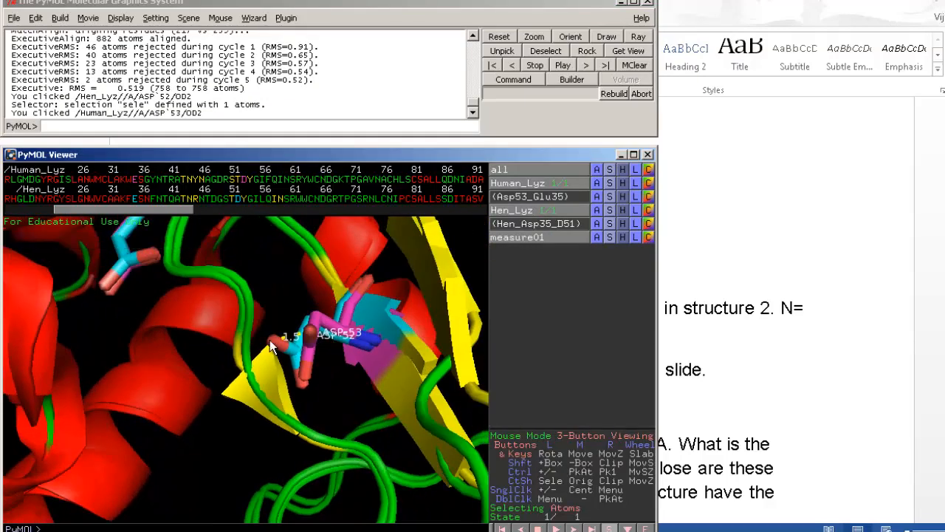
Measure the distance between the OE2 atoms of Glu 35 in Human_Lyz and Hen_Lyz, and close the Measurement wizard
left_click_drag(270, 340, 272, 422)
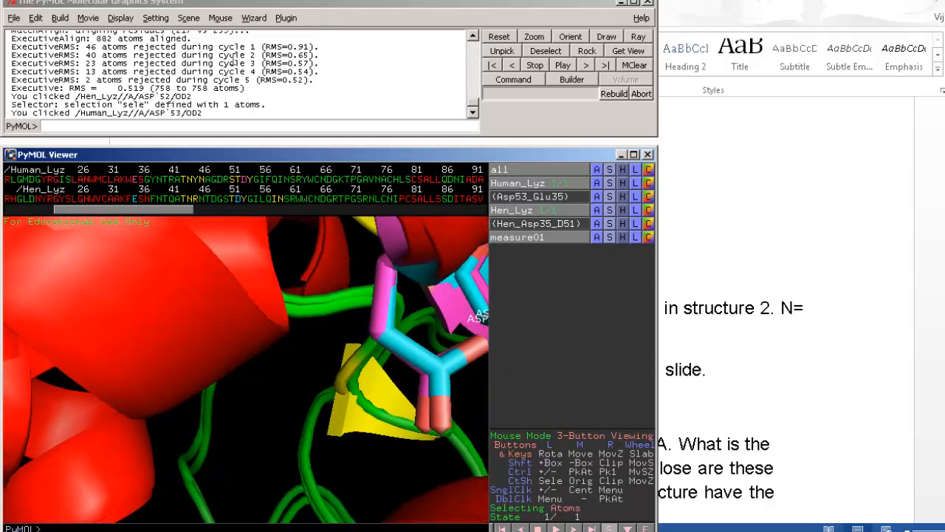
left_click(258, 19)
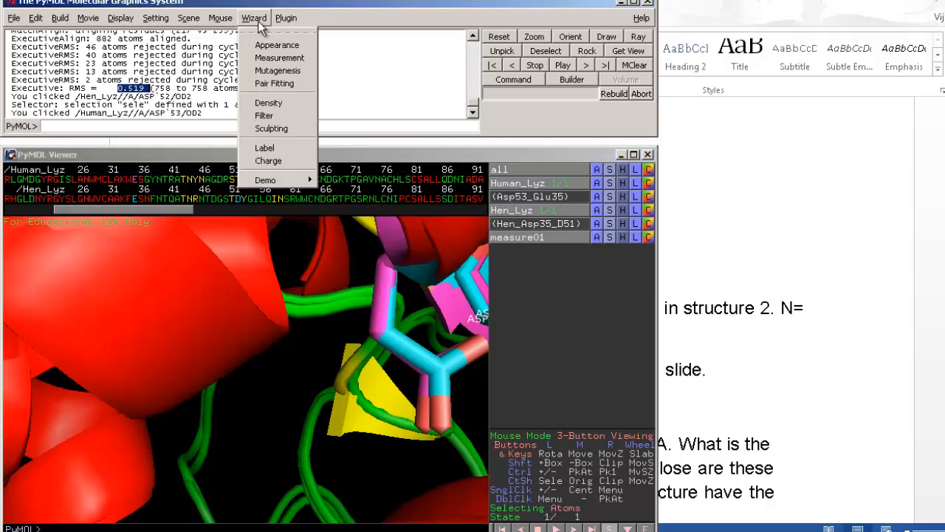
left_click(271, 60)
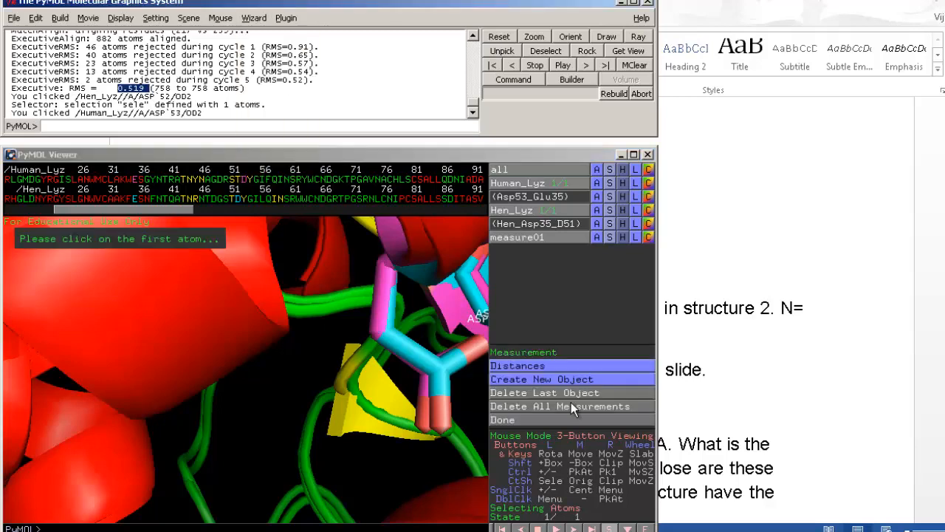
left_click(422, 422)
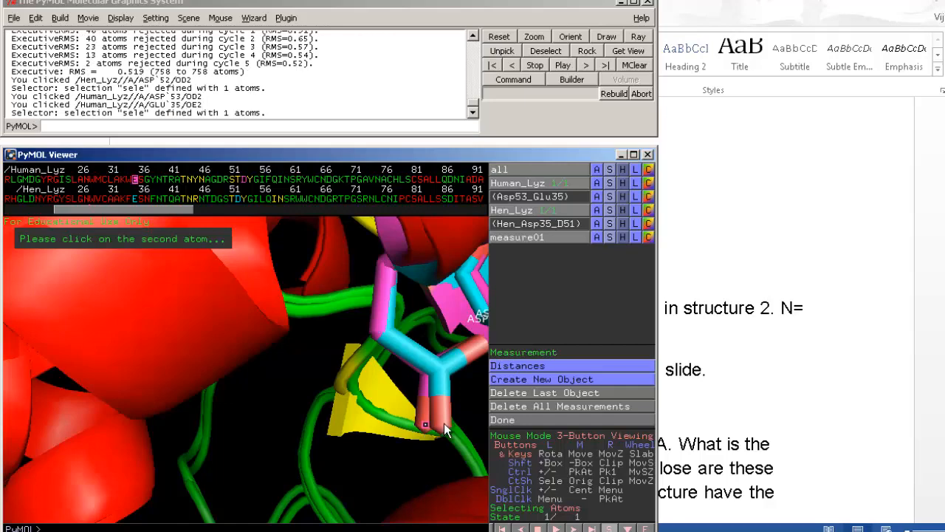
left_click(444, 424)
left_click_drag(440, 448, 405, 431)
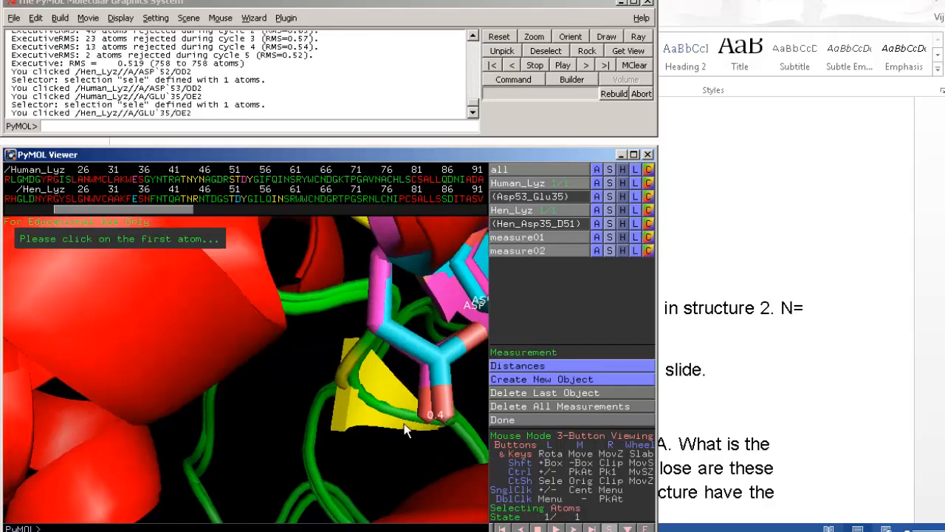
right_click_drag(306, 419, 260, 290)
left_click_drag(259, 284, 174, 347)
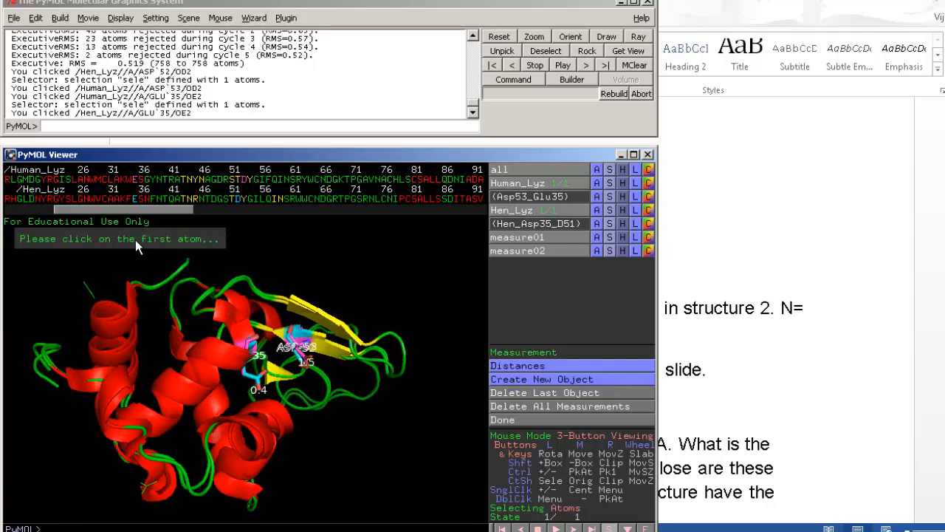
left_click(512, 422)
left_click_drag(308, 384, 193, 325)
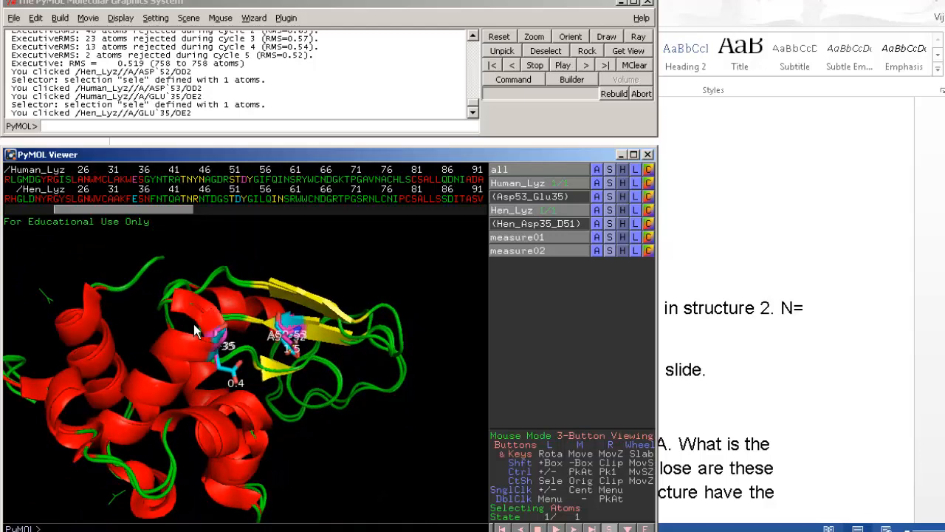
left_click_drag(199, 348, 225, 360)
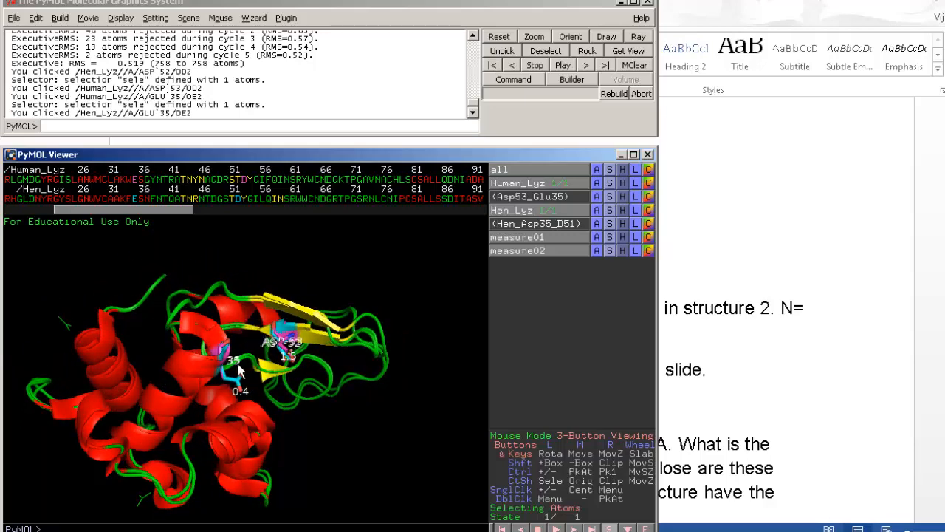
Examine the measured active-site residues, Glu 35 and Asp 52/53, up close and from several angles in the aligned lysozymes
left_click_drag(236, 369, 229, 380)
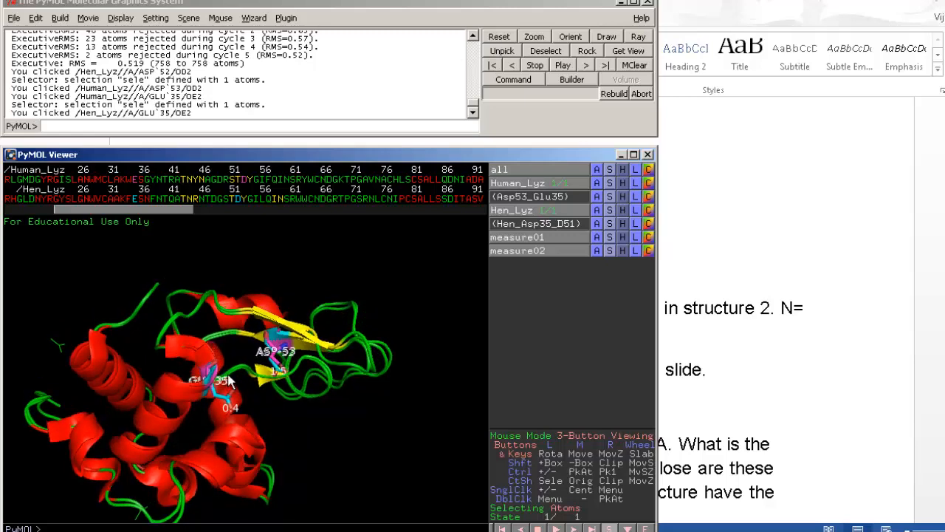
left_click_drag(230, 380, 264, 347)
right_click_drag(267, 380, 164, 347)
left_click_drag(164, 343, 266, 297)
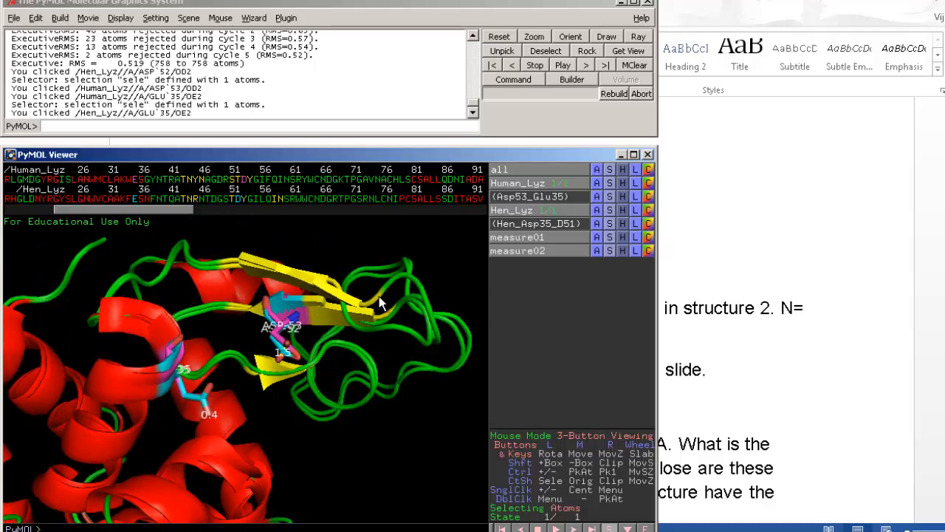
left_click_drag(416, 300, 298, 333)
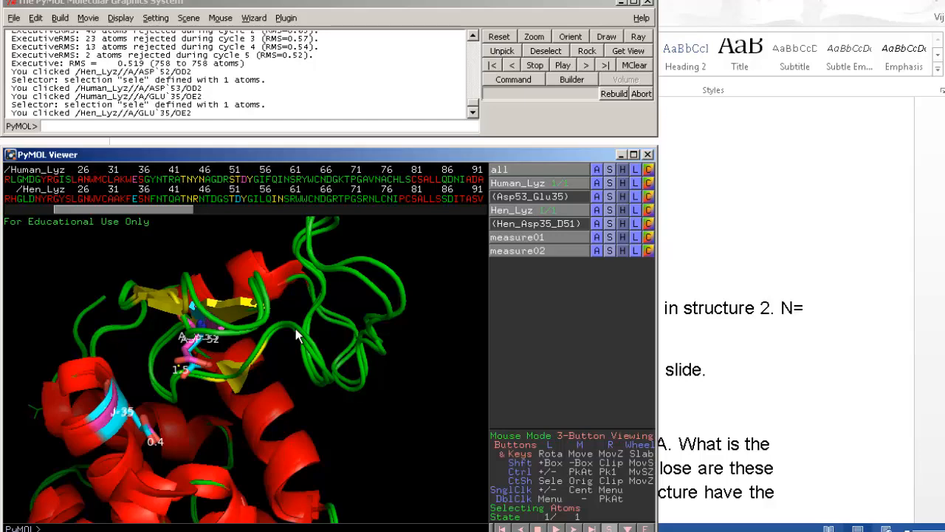
mouse_move(276, 378)
left_mouse_down()
mouse_move(267, 379)
mouse_move(272, 393)
left_mouse_up()
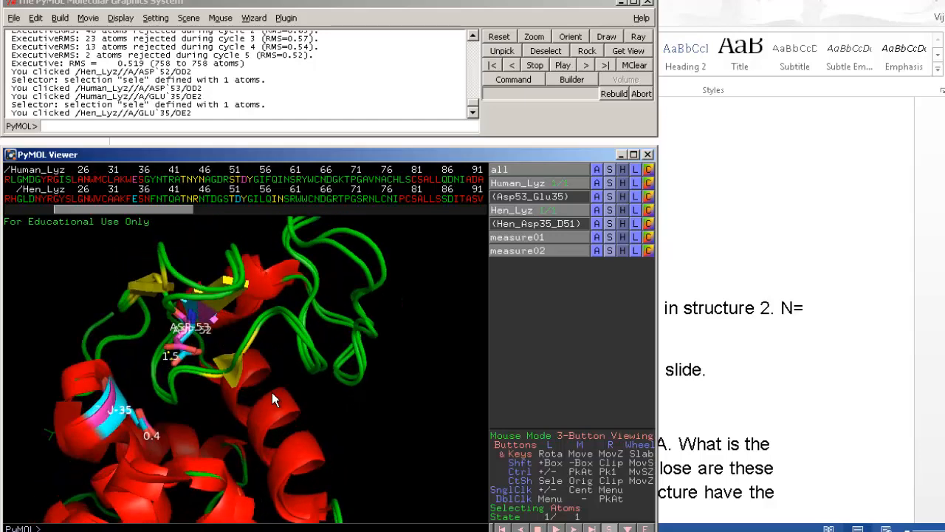
Read tasks 8 and 9 in the Word handout and look up entry 3PU7 on the RCSB PDB website
key("alt+Tab")
scroll(395, 423, "down", 3)
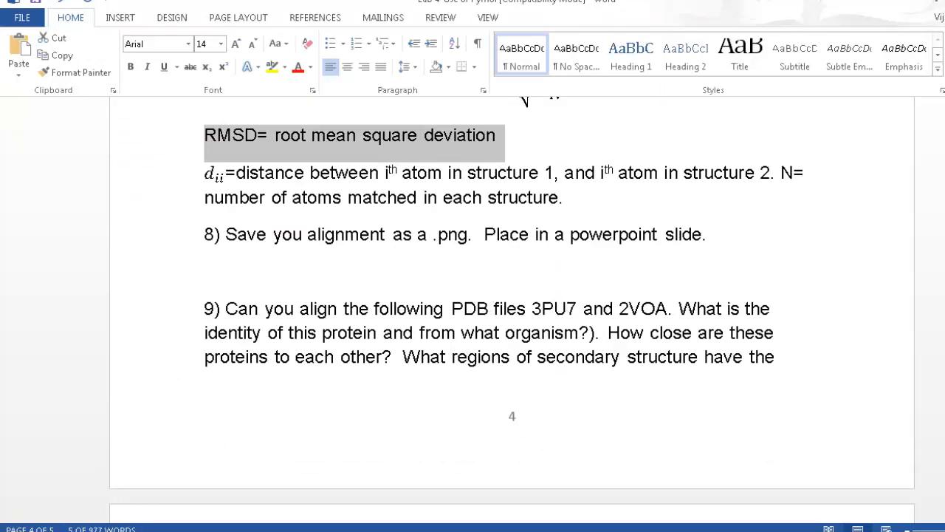
key("alt+Tab")
left_click(515, 129)
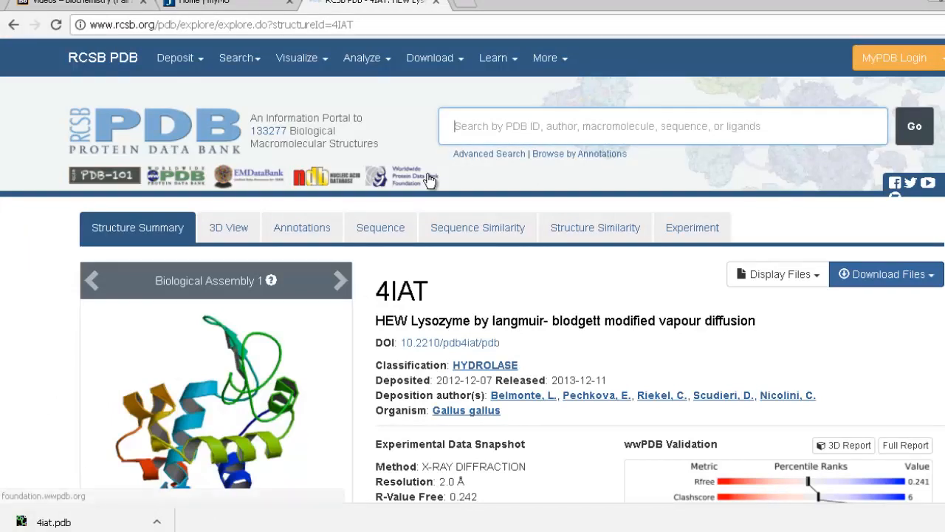
type("3PO7")
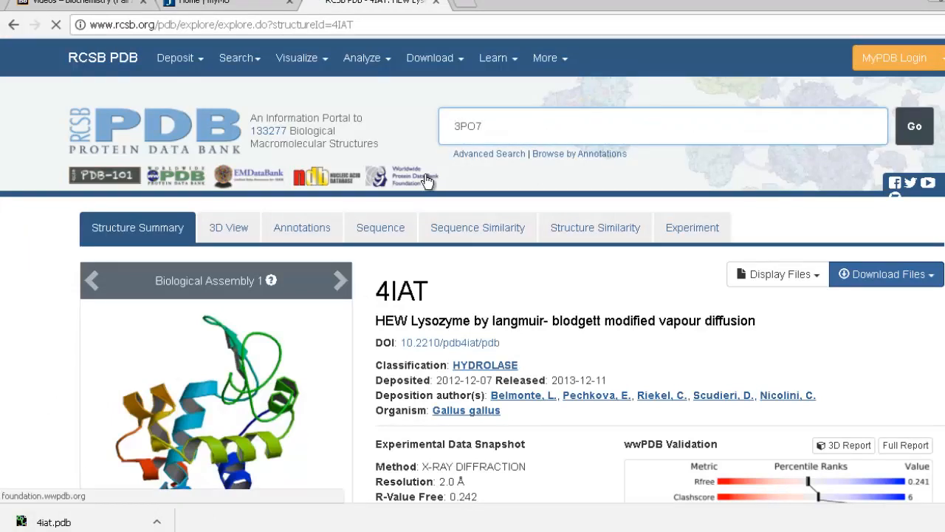
key("Return")
type("3Pu")
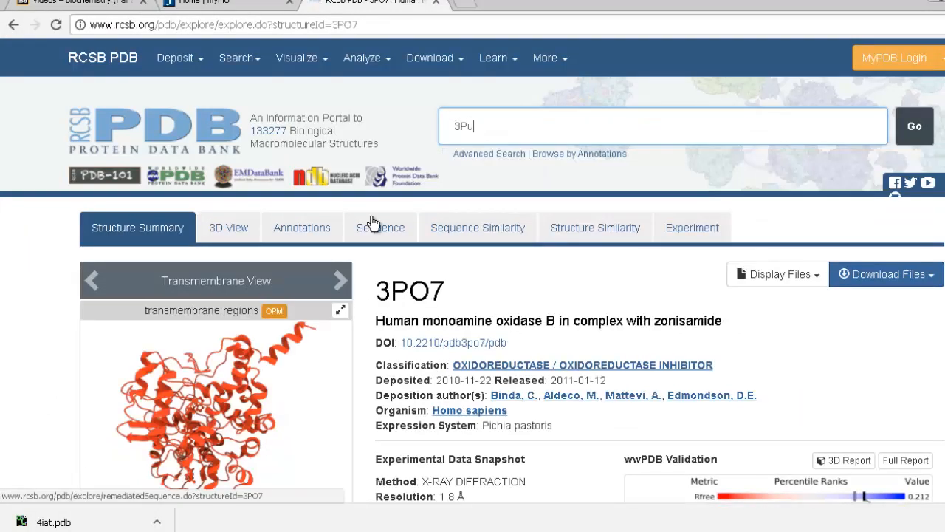
type("7")
key("Return")
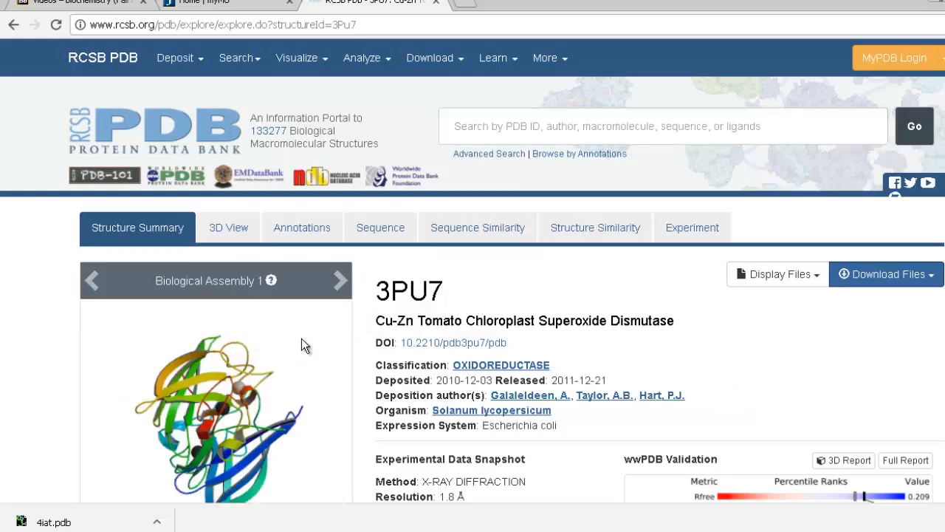
Look up the second structure, 2V0A, on the RCSB PDB website and highlight its ID in the page heading
key("alt+Tab")
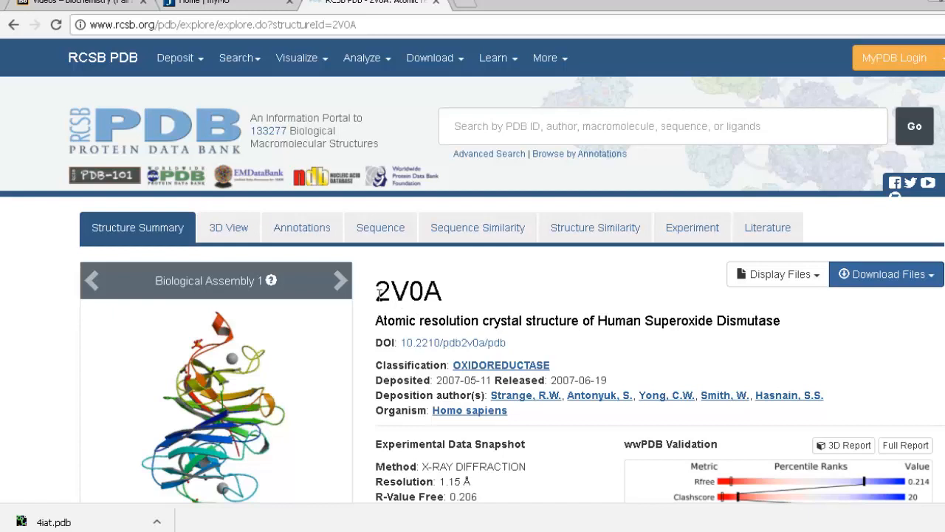
left_click_drag(378, 294, 442, 295)
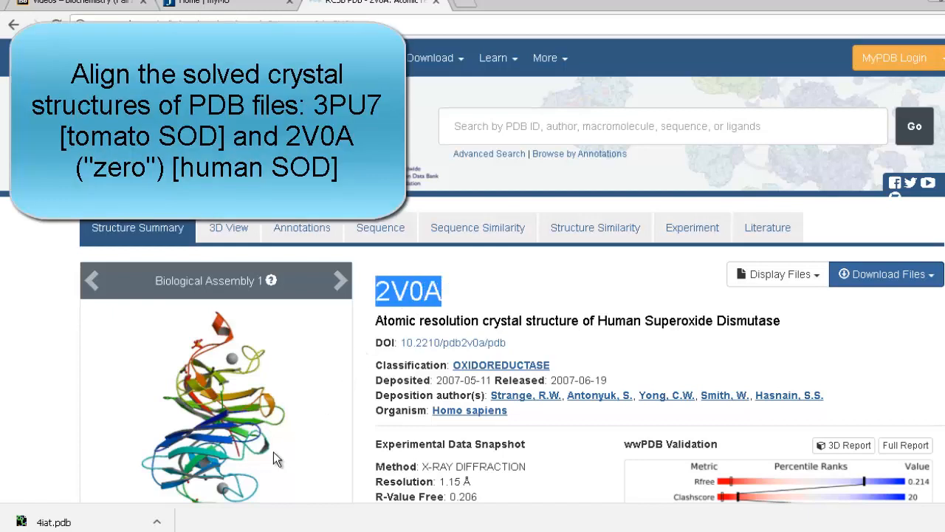
Switch to the Word handout and insert "(tomato SOD)" after 3PU7 in task 9
left_click(194, 531)
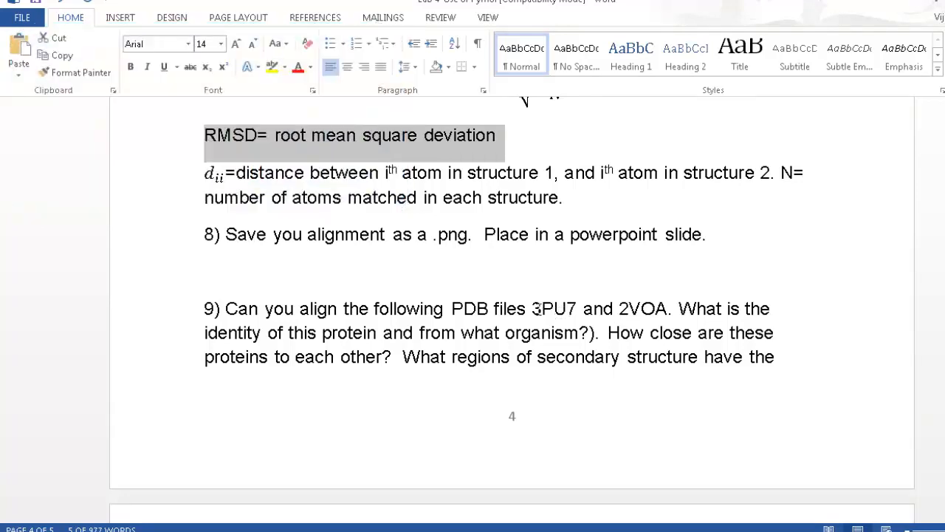
left_click(579, 310)
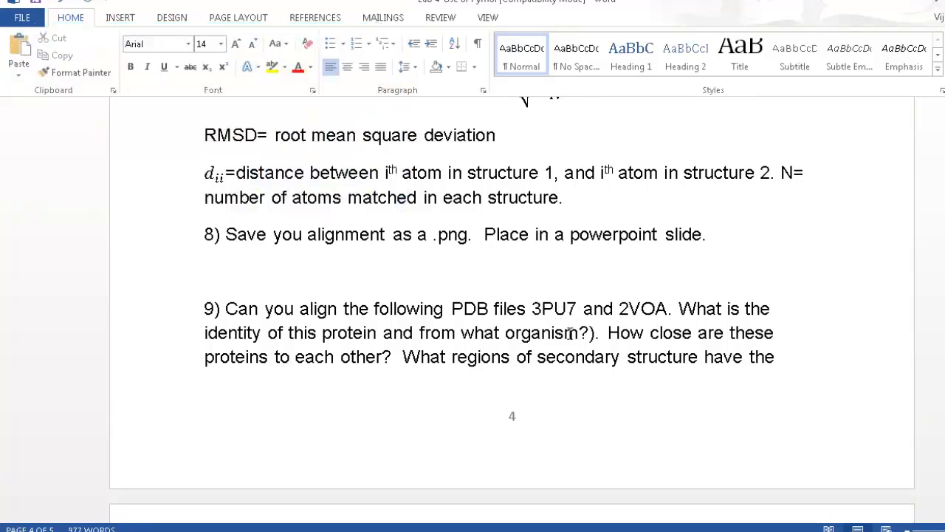
type("(tomato")
type(" SOD)")
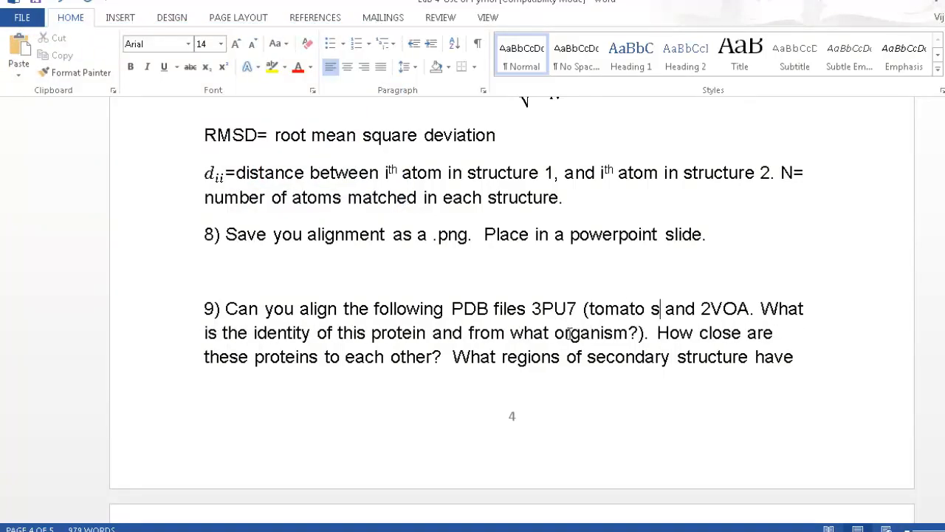
type("0")
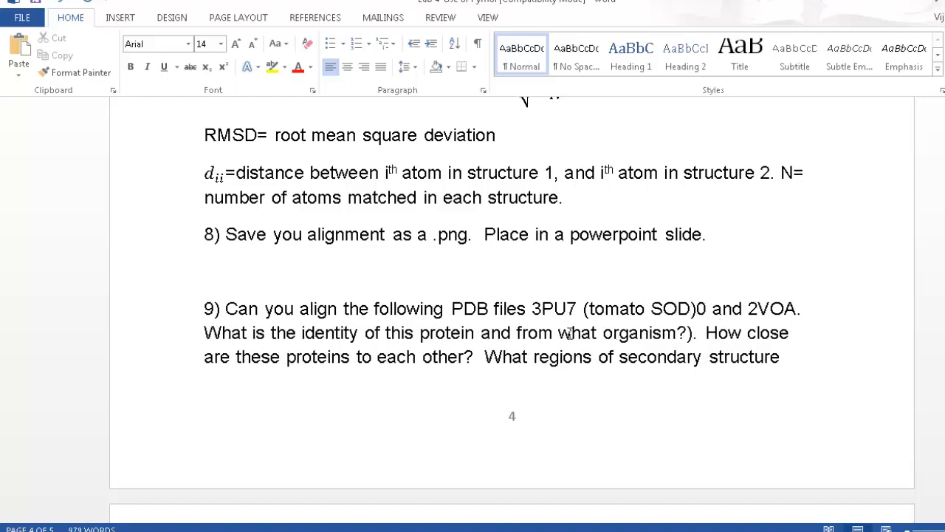
key("BackSpace")
Insert "(human SOD)" after 2VOA in task 9 of the handout
key("Right")
key("Right")
key("Right")
key("Right")
key("Right")
key("Right")
key("Right")
key("Right")
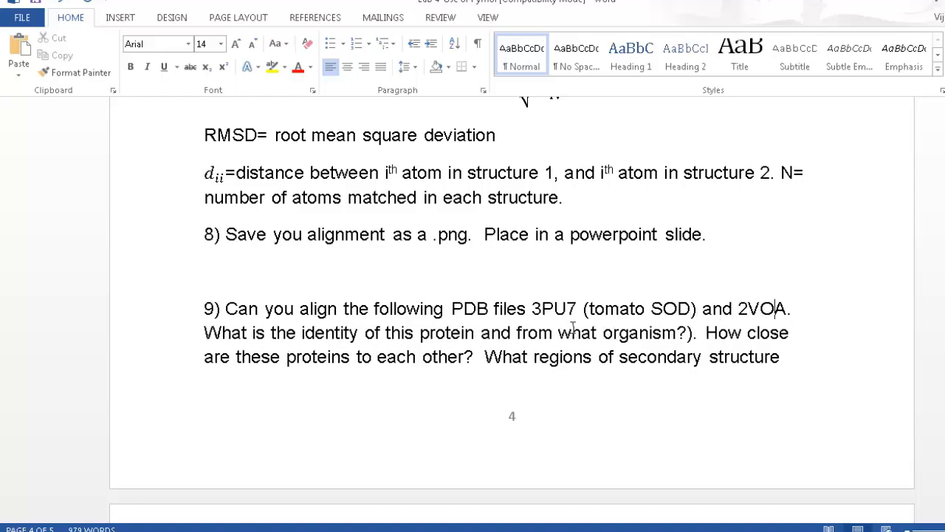
key("Right")
type("(human")
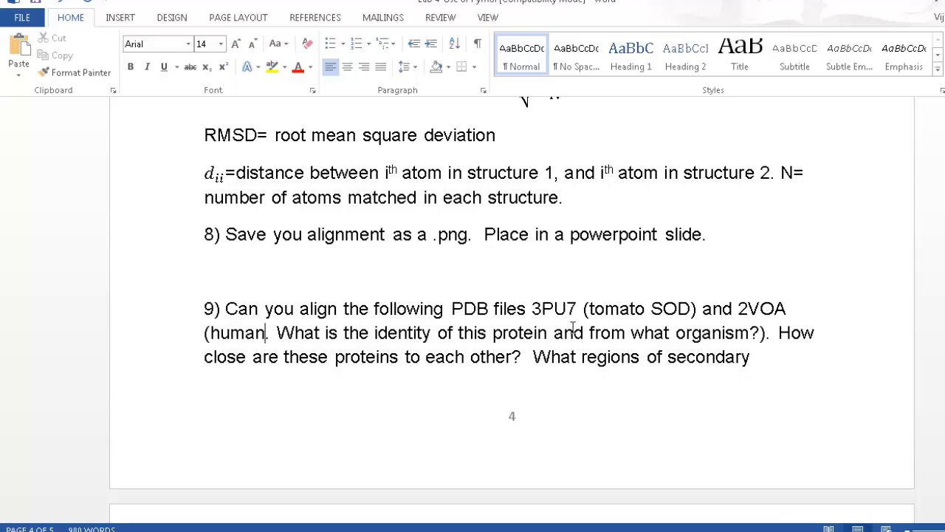
type(" SOD)")
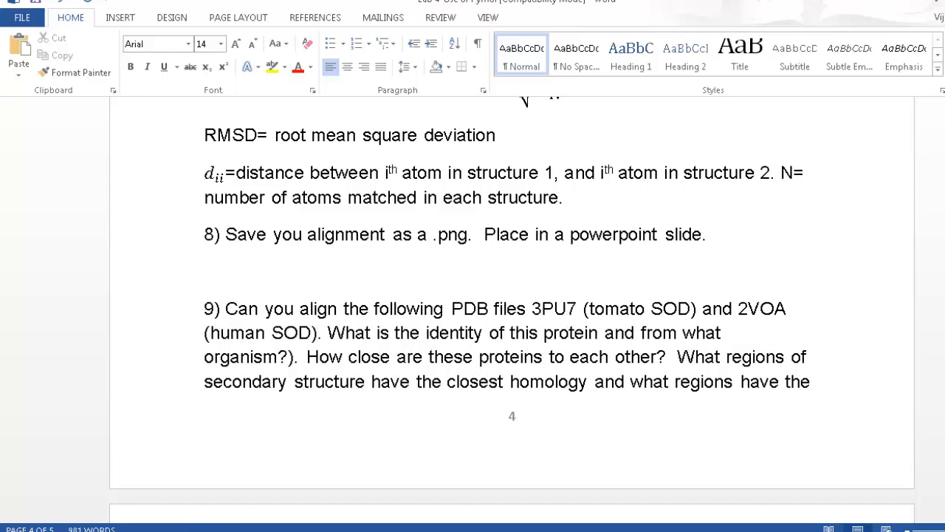
Switch to the PowerPoint presentation containing the protein image
left_click(221, 531)
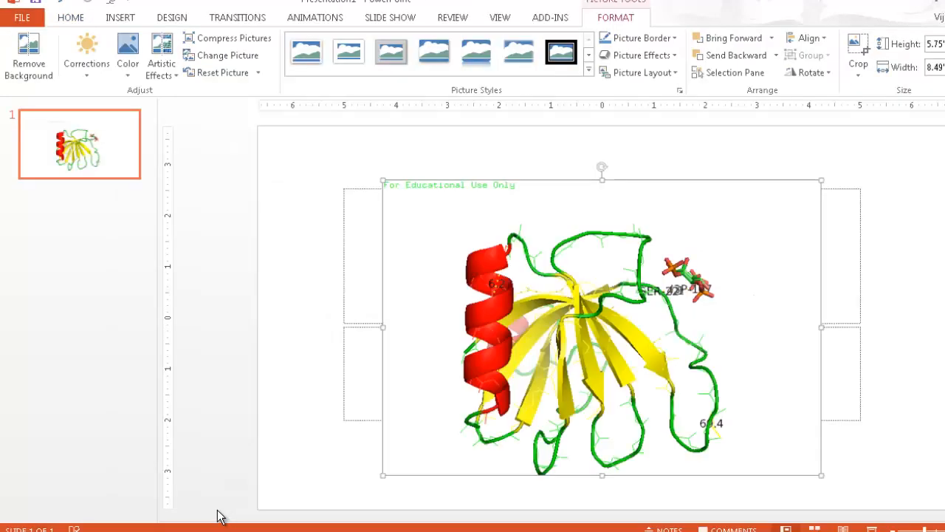